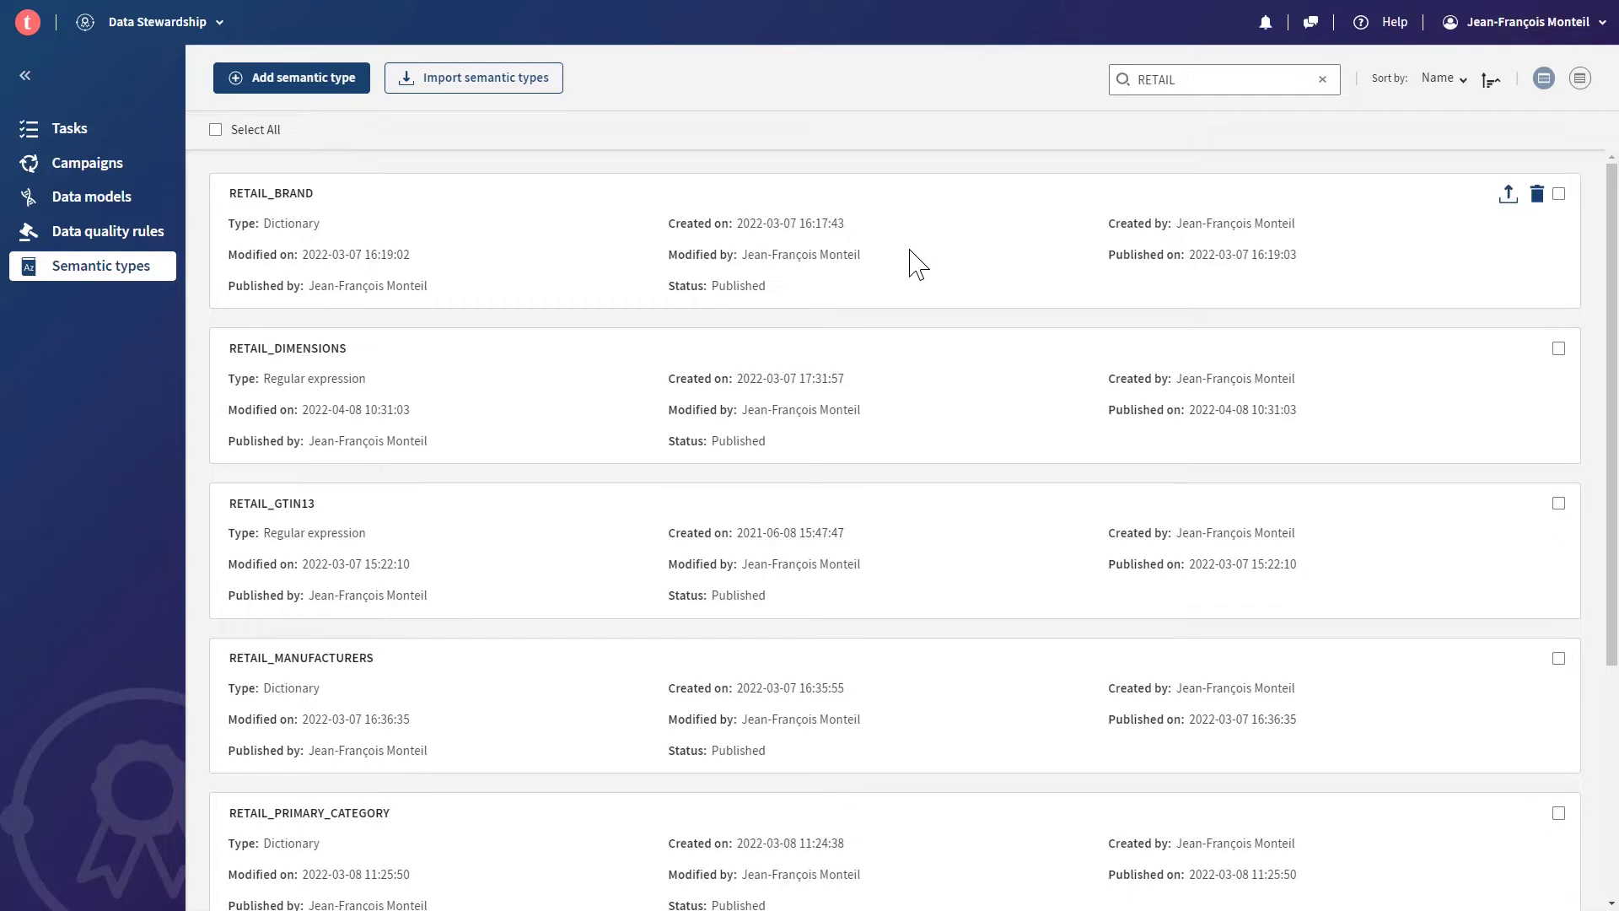
- Open the RETAIL_MANUFACTURERS dictionary type and scroll through its list of manufacturer values
{"action": "scroll", "coordinate": [692, 285], "scroll_direction": "down", "scroll_amount": 3}
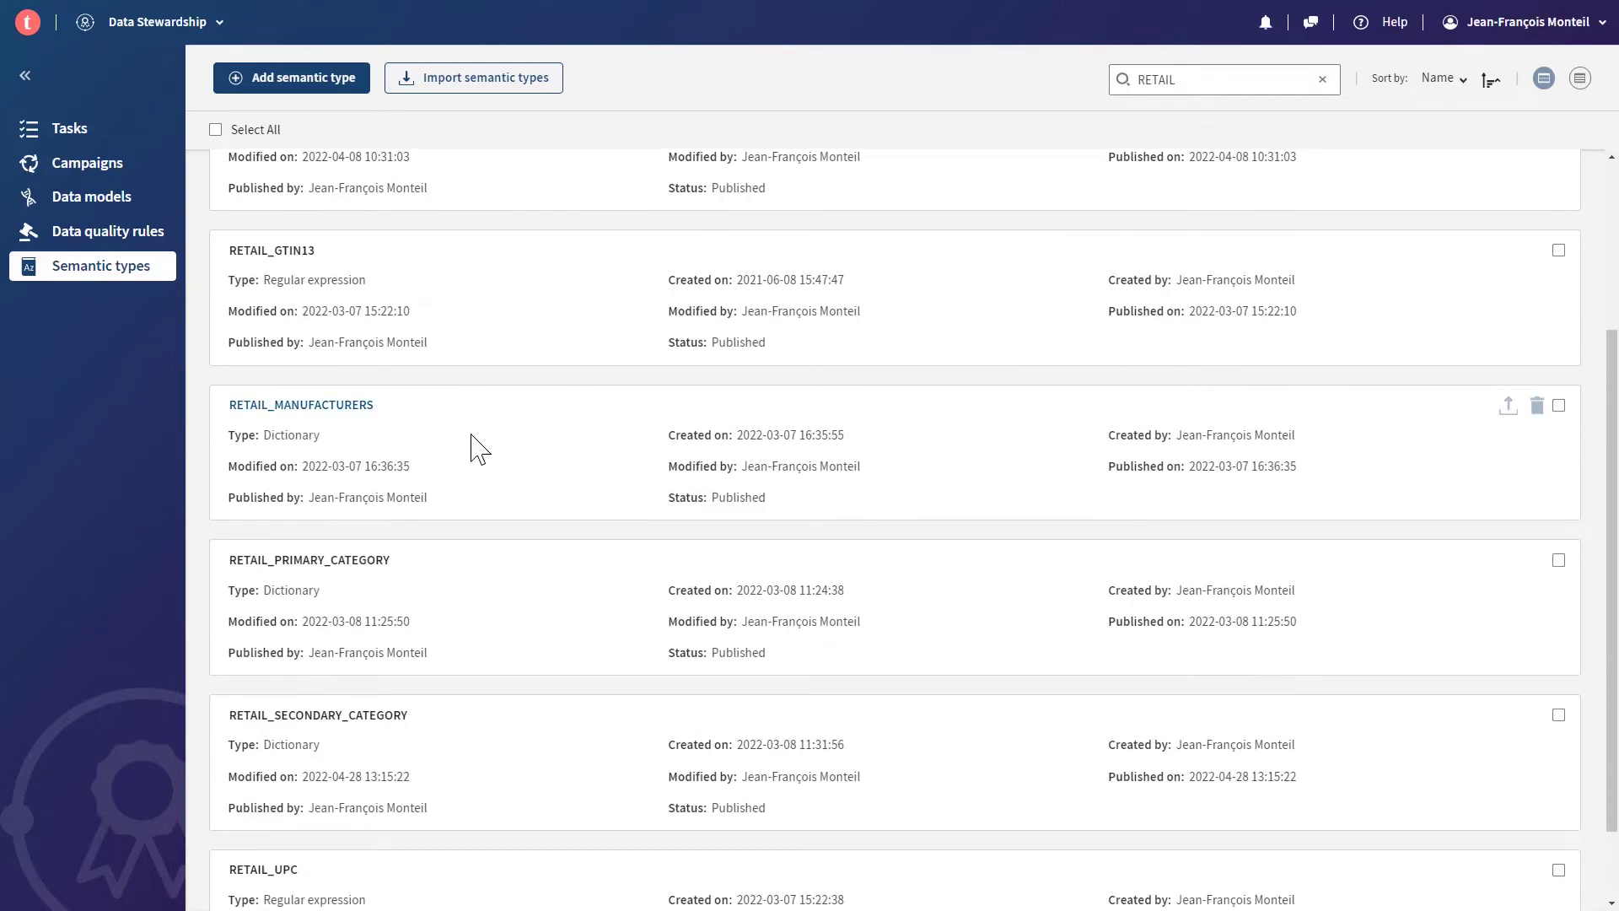
{"action": "left_click", "coordinate": [301, 406]}
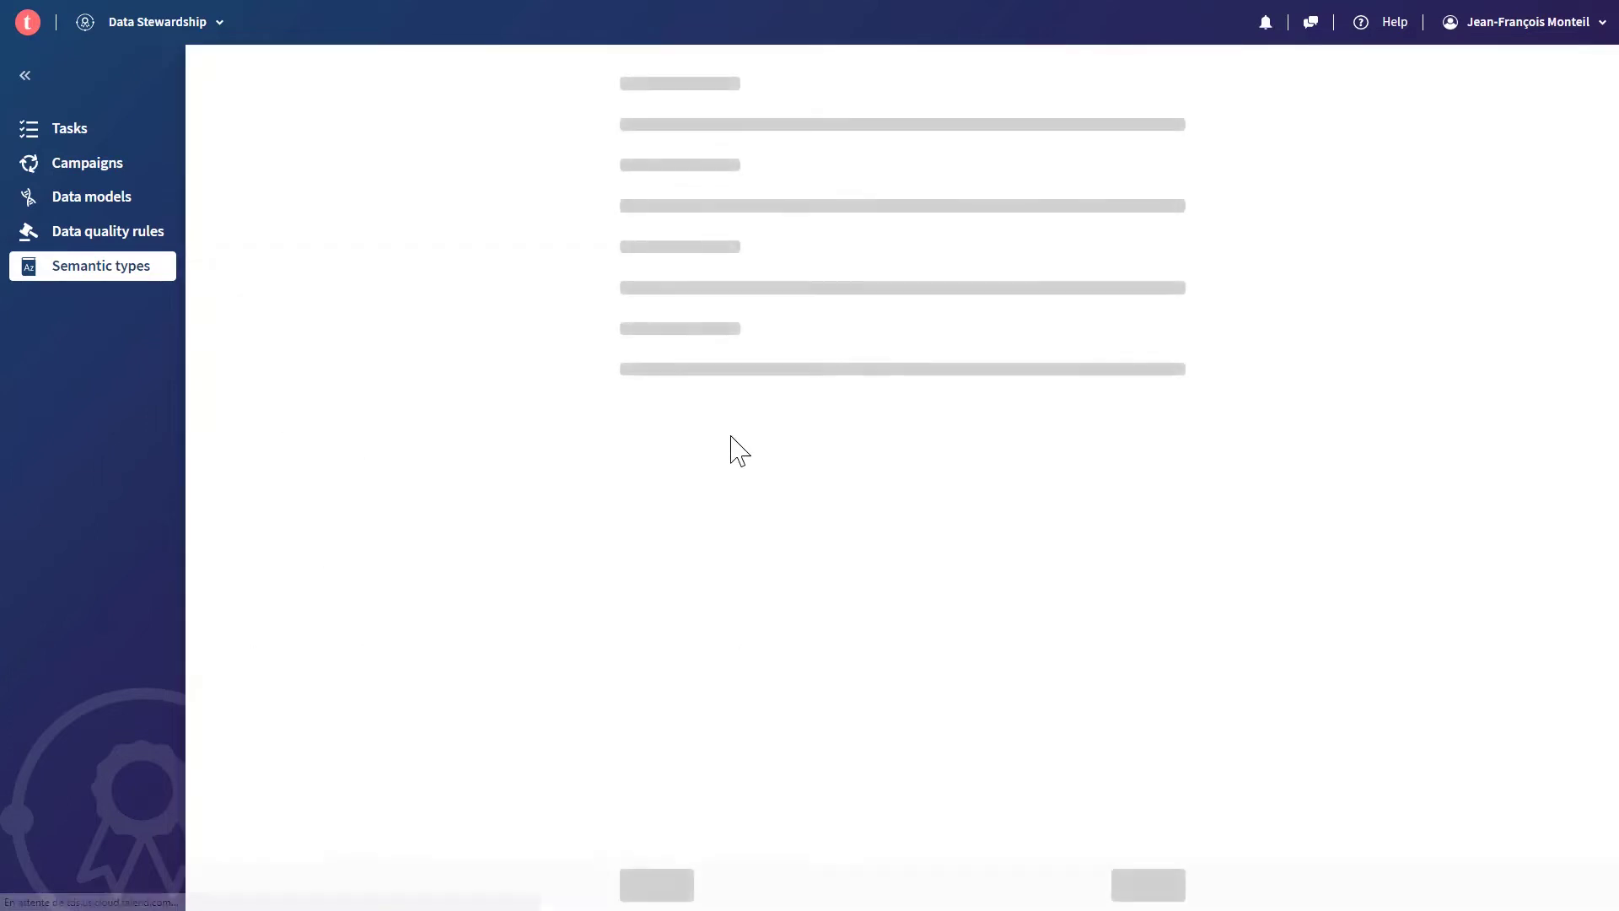
{"action": "scroll", "coordinate": [712, 624], "scroll_direction": "down", "scroll_amount": 3}
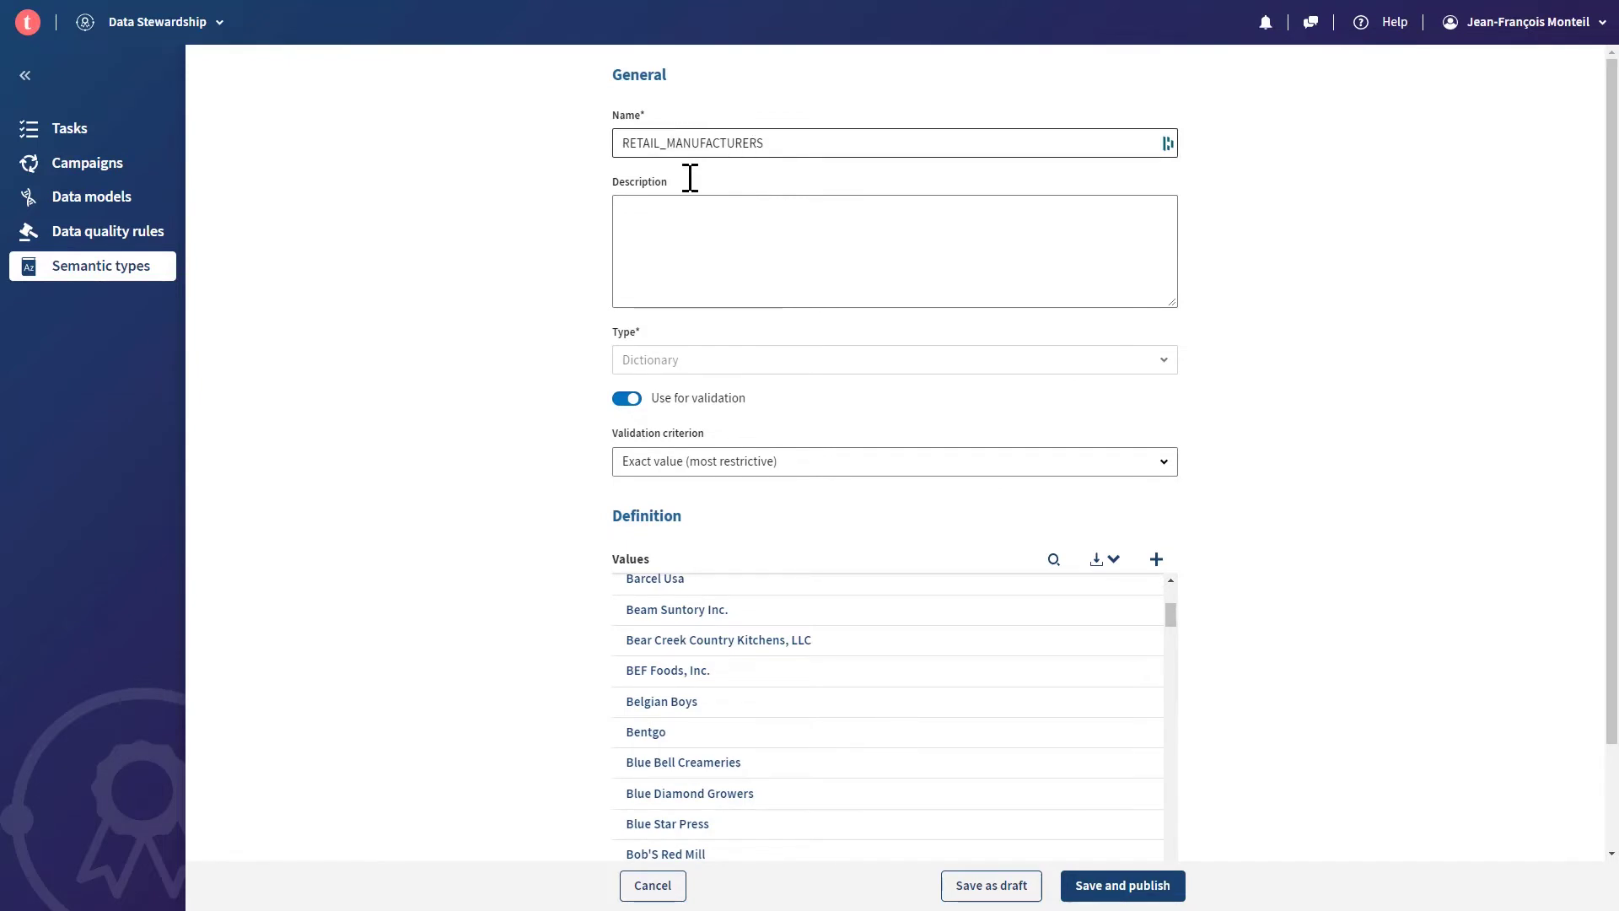
{"action": "scroll", "coordinate": [650, 714], "scroll_direction": "down", "scroll_amount": 2}
{"action": "scroll", "coordinate": [655, 712], "scroll_direction": "down", "scroll_amount": 5}
{"action": "mouse_move", "coordinate": [646, 696]}
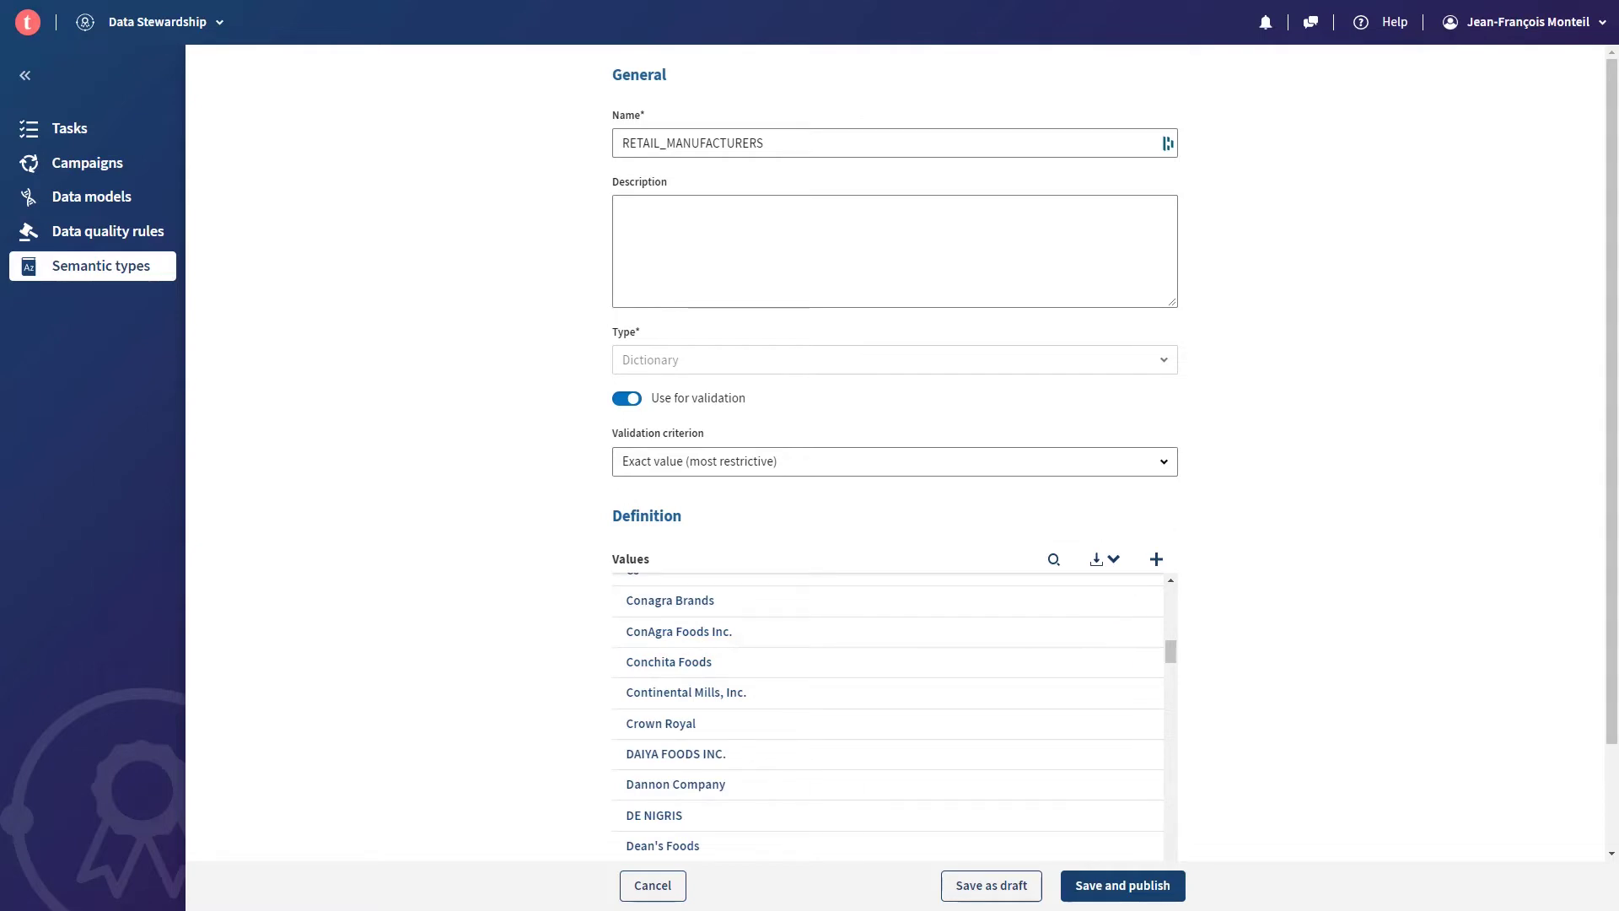
{"action": "scroll", "coordinate": [755, 665], "scroll_direction": "down", "scroll_amount": 2}
{"action": "scroll", "coordinate": [756, 664], "scroll_direction": "down", "scroll_amount": 3}
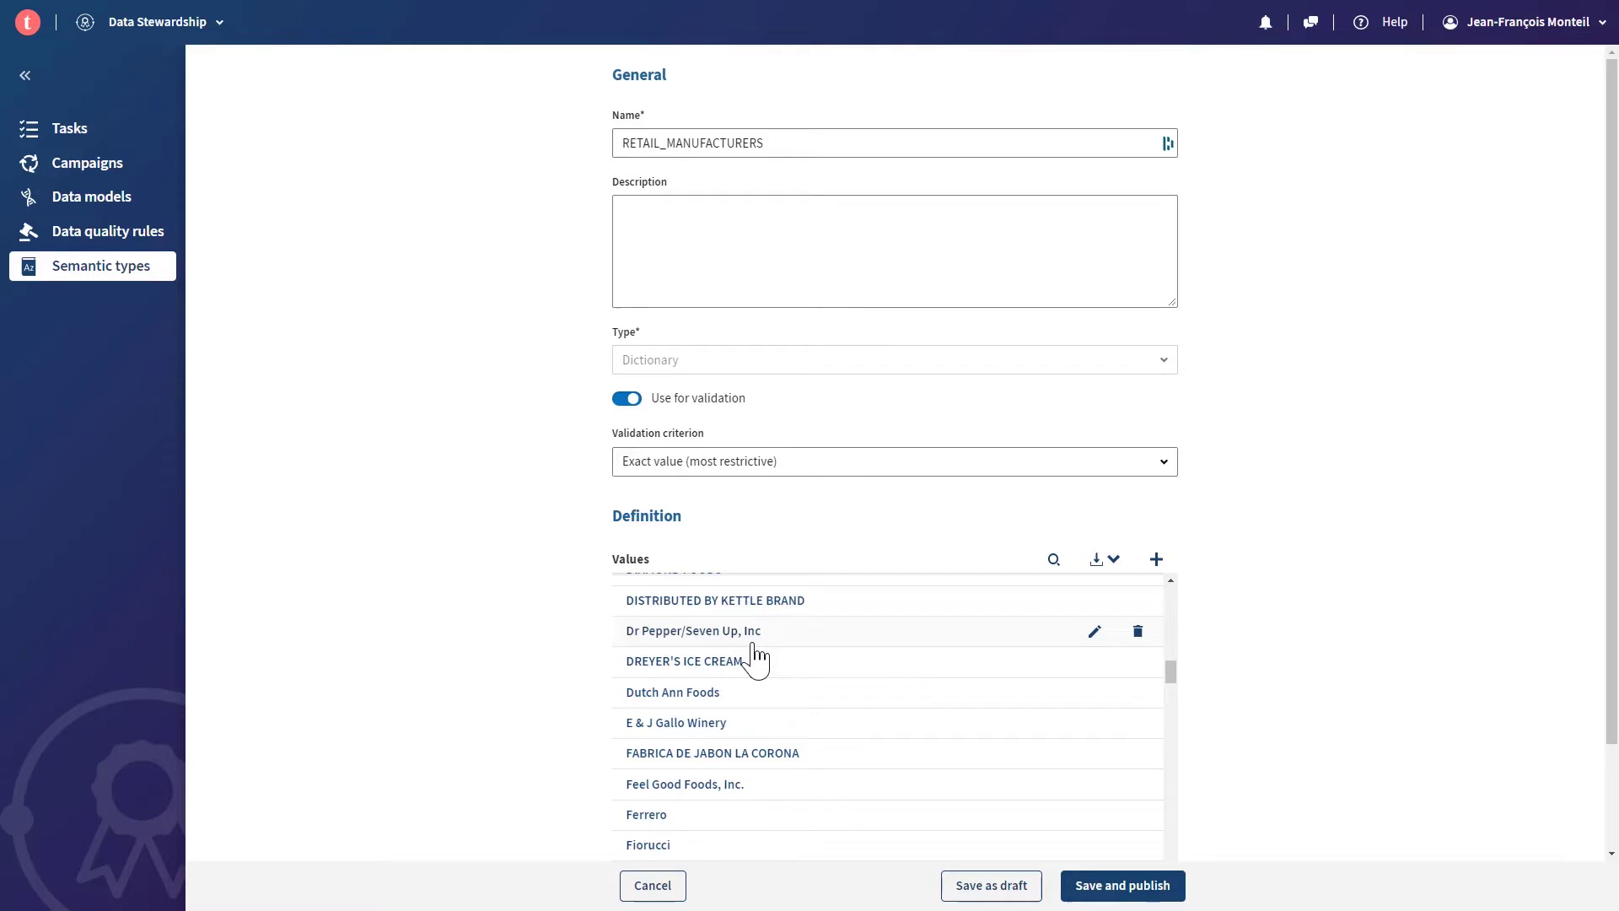
{"action": "left_click", "coordinate": [27, 77]}
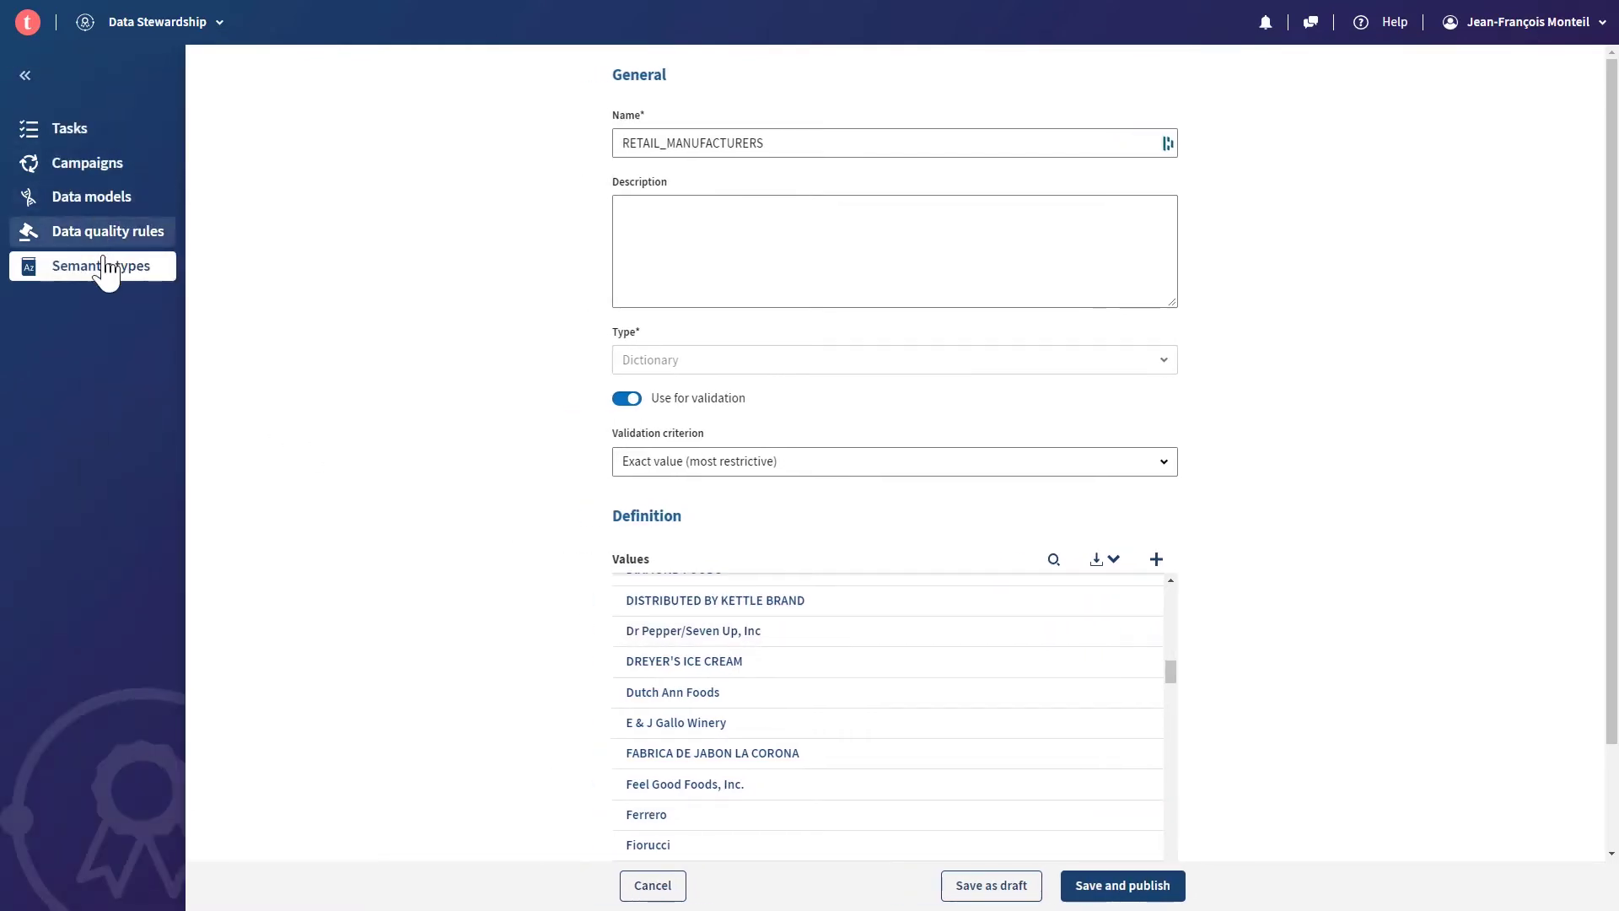
- Open RETAIL_GTIN13, read its ^\d{13} validation pattern, and return to the semantic types list
{"action": "left_click", "coordinate": [99, 270]}
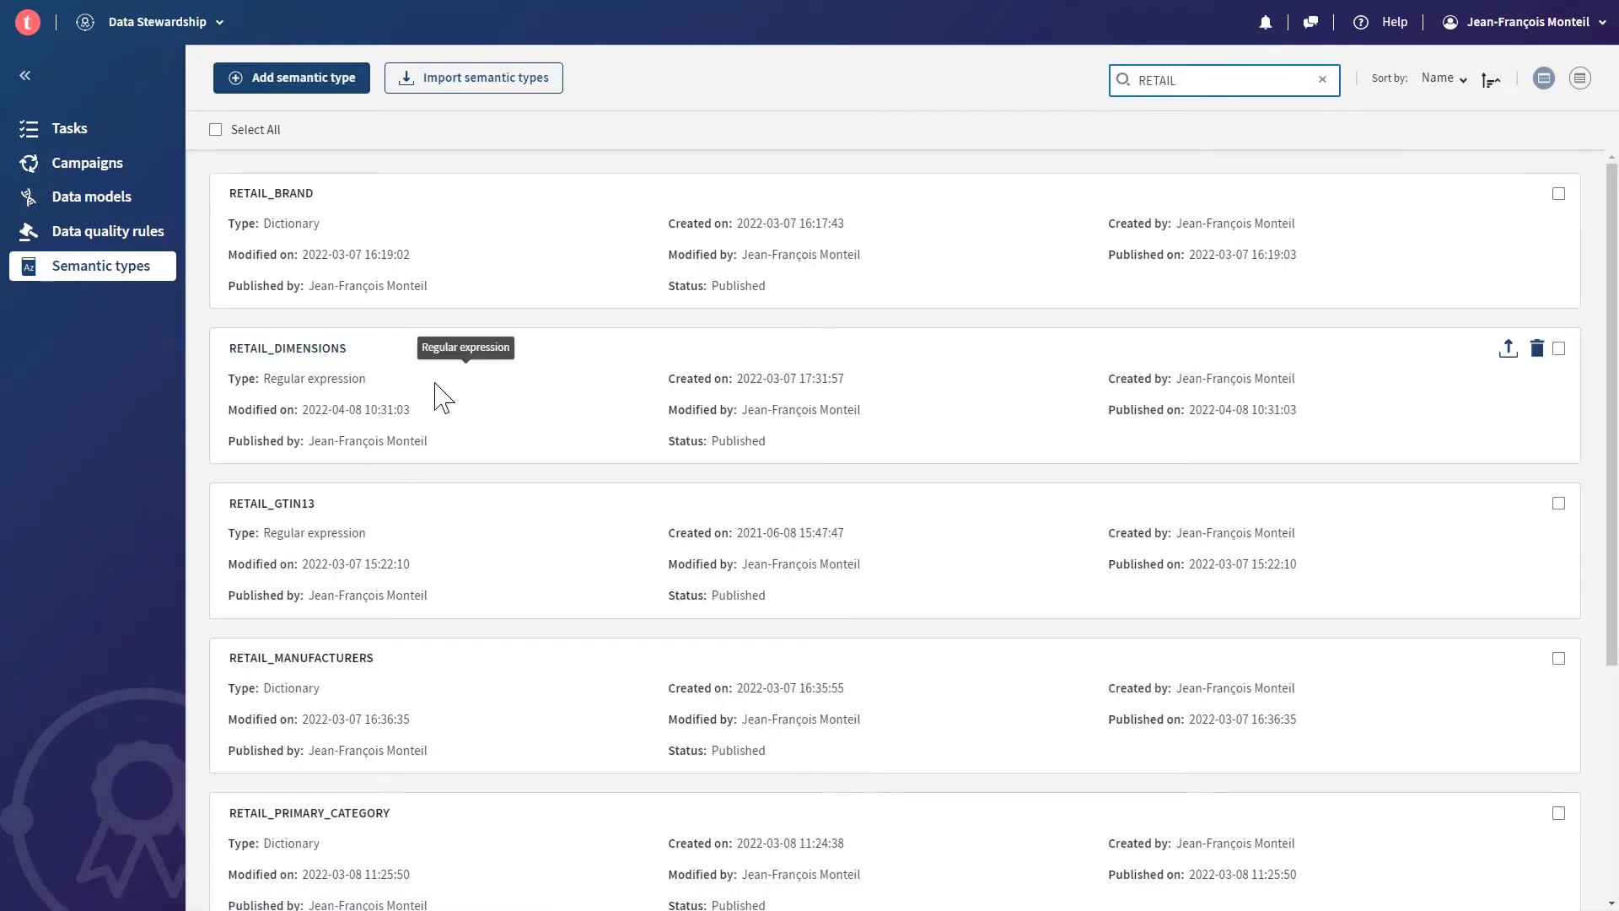
{"action": "scroll", "coordinate": [440, 394], "scroll_direction": "down", "scroll_amount": 1}
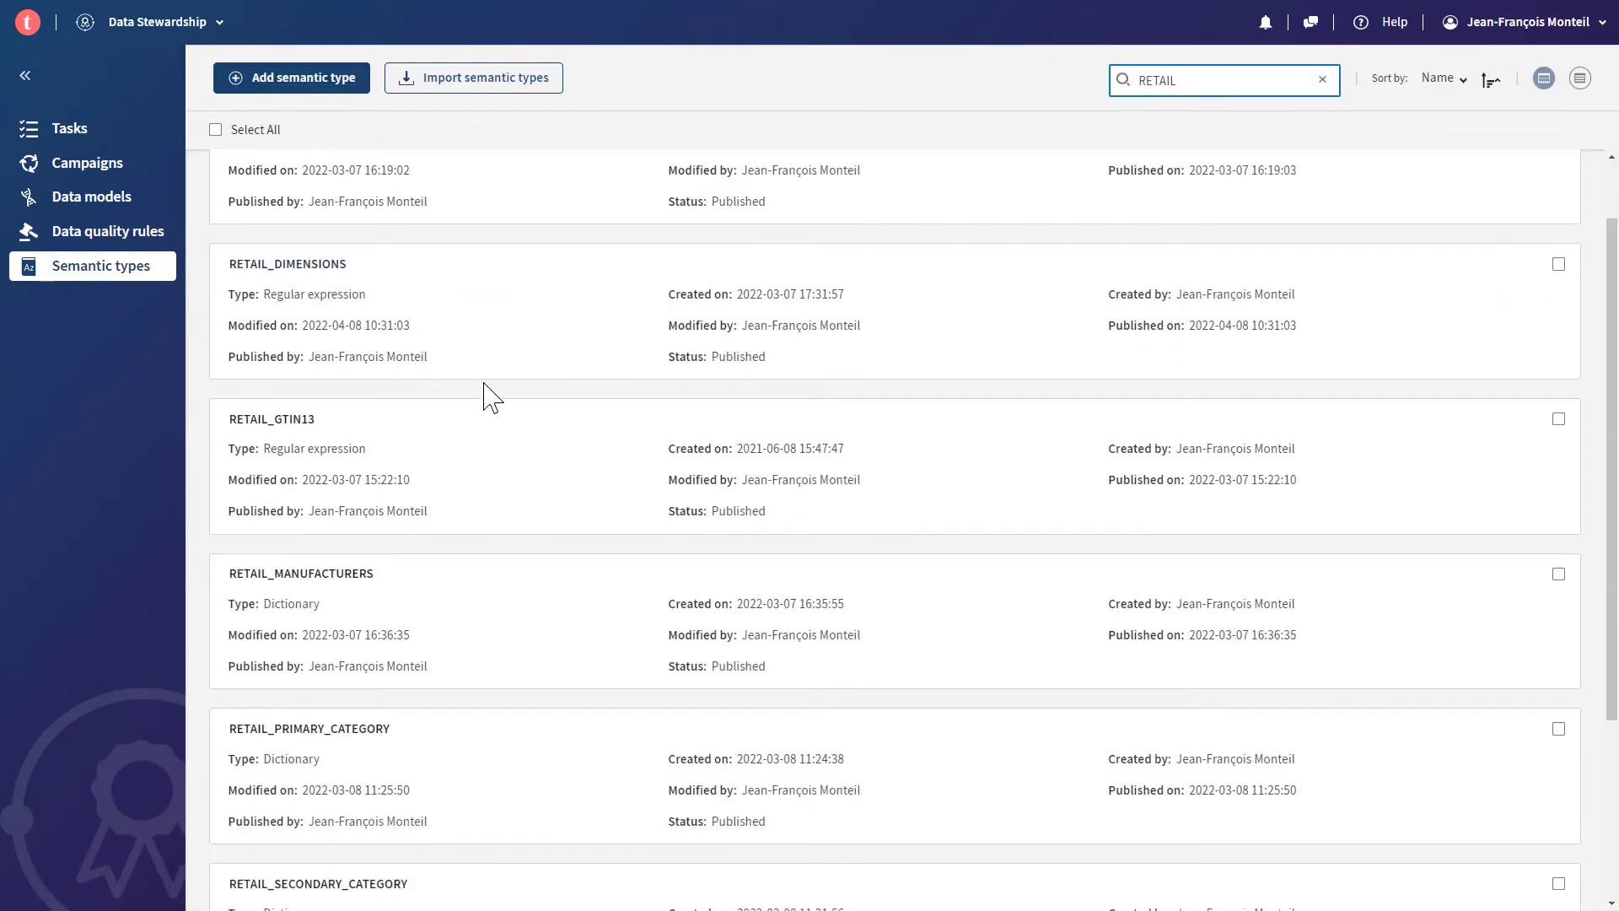
{"action": "left_click", "coordinate": [260, 421]}
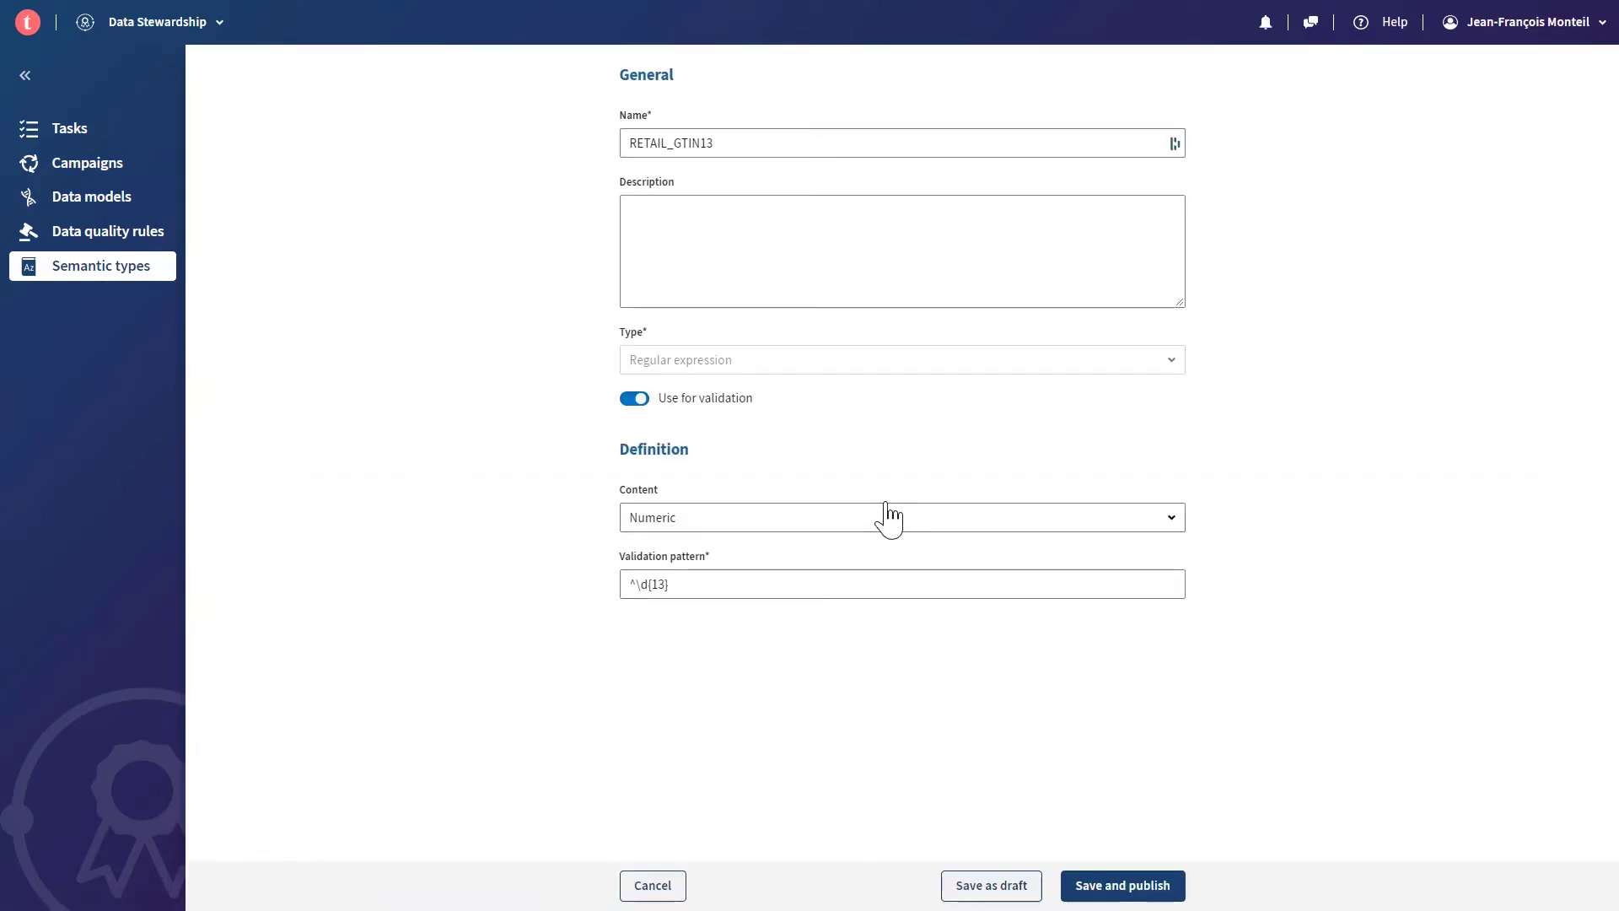
{"action": "left_click_drag", "start_coordinate": [762, 141], "coordinate": [567, 137]}
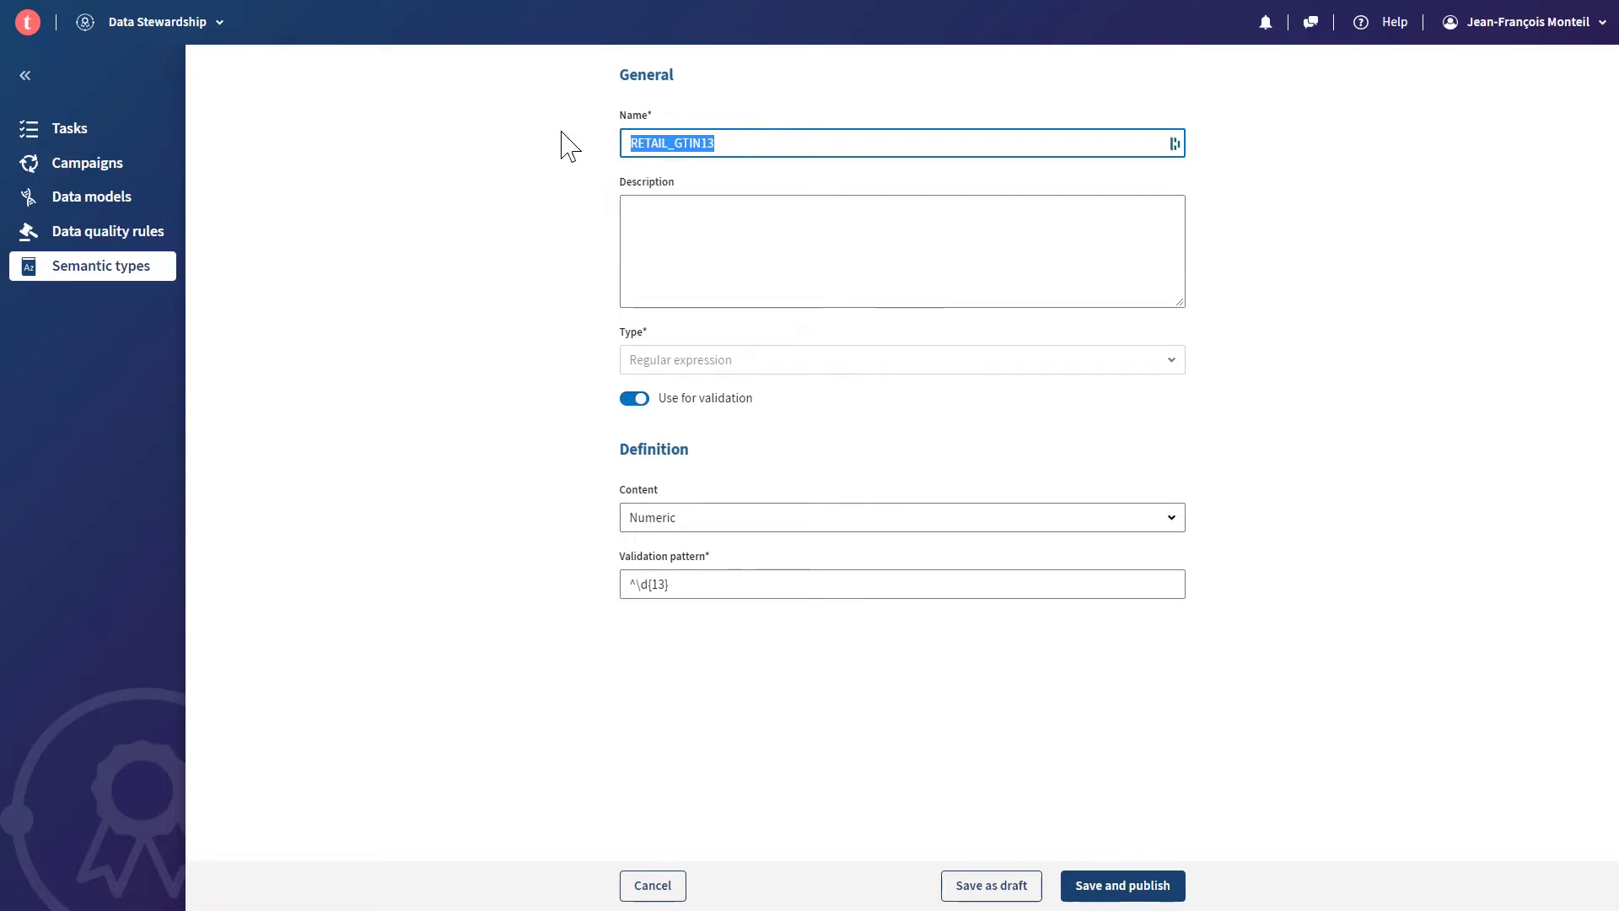
{"action": "left_click", "coordinate": [706, 583]}
{"action": "left_click_drag", "start_coordinate": [706, 583], "coordinate": [564, 582]}
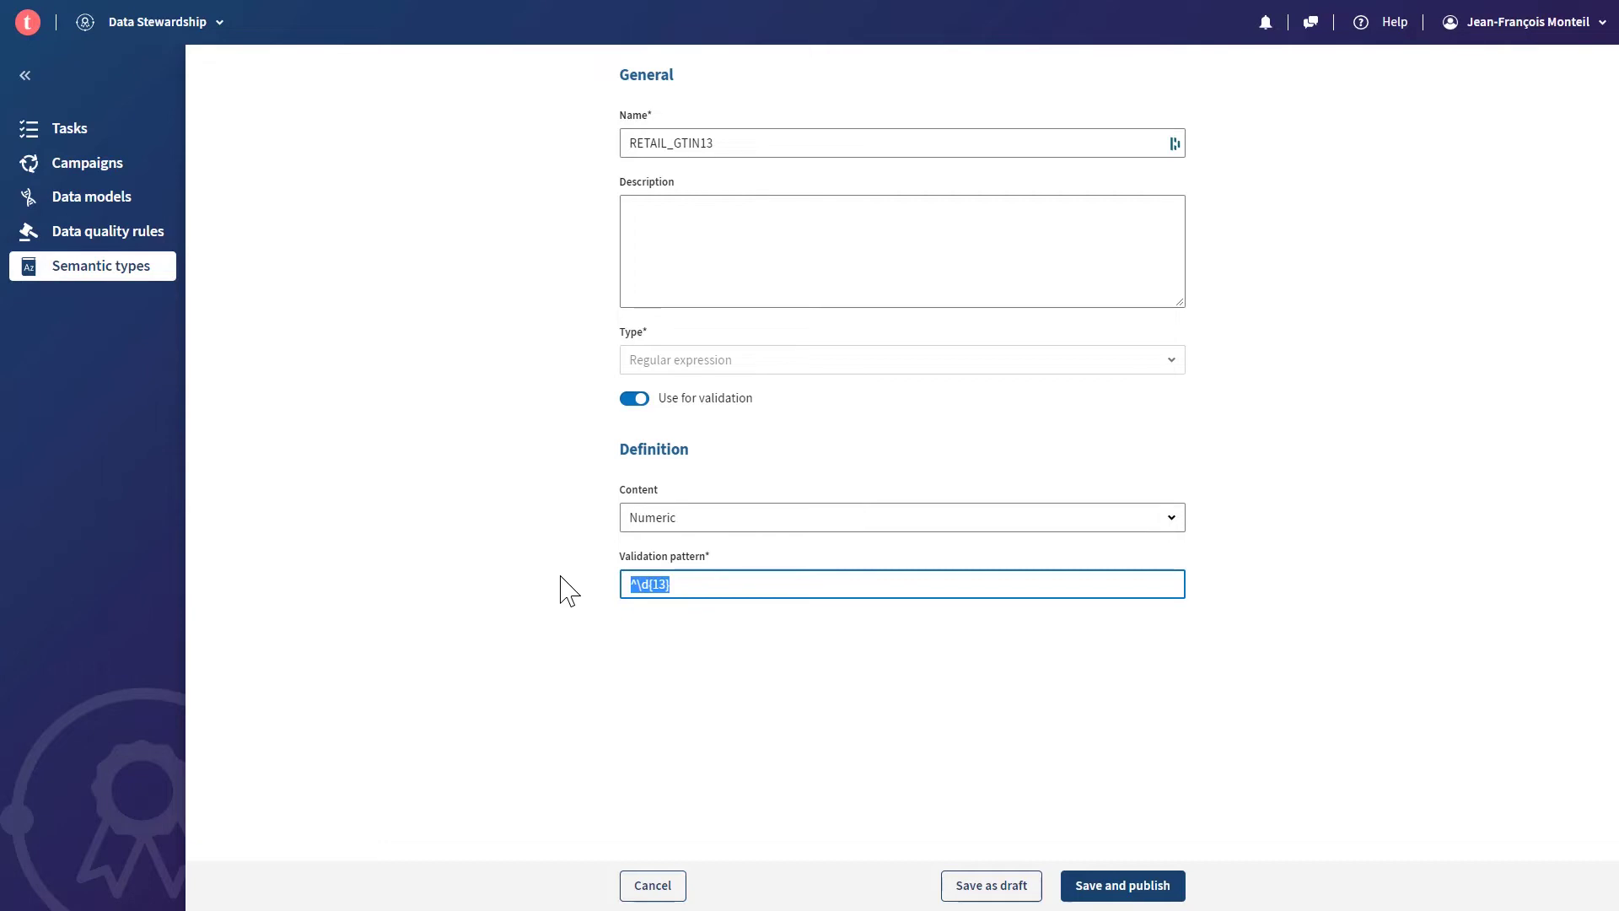
{"action": "left_click", "coordinate": [108, 281]}
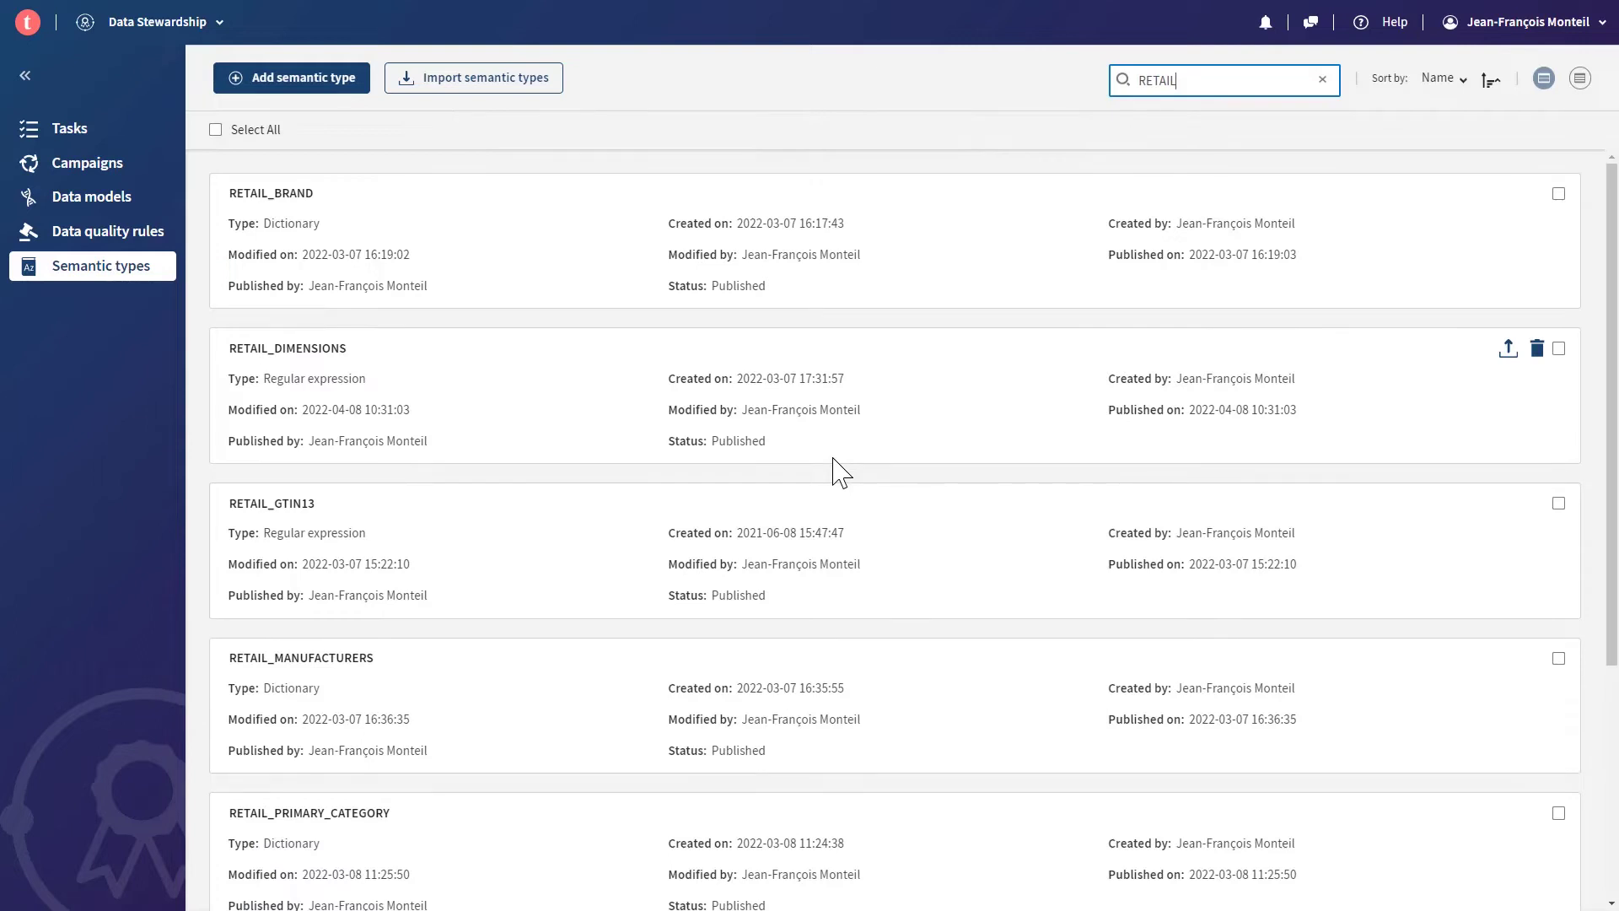
- Open the RETAIL_DIMENSIONS semantic type and select its full validation pattern to read it
{"action": "scroll", "coordinate": [833, 460], "scroll_direction": "down", "scroll_amount": 1}
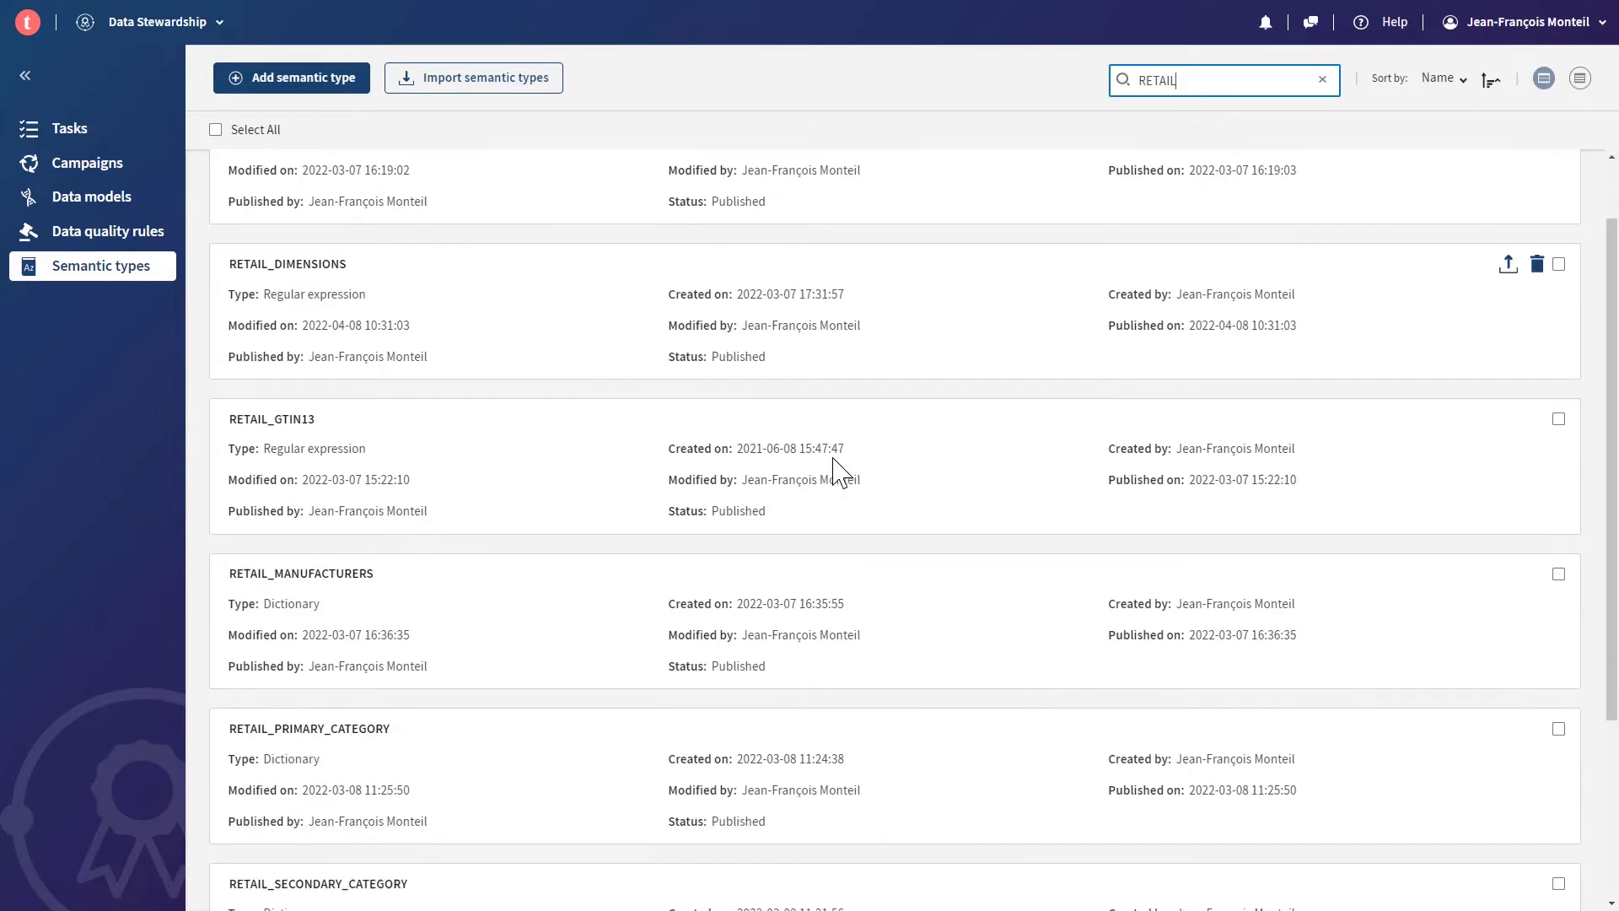
{"action": "left_click", "coordinate": [324, 272]}
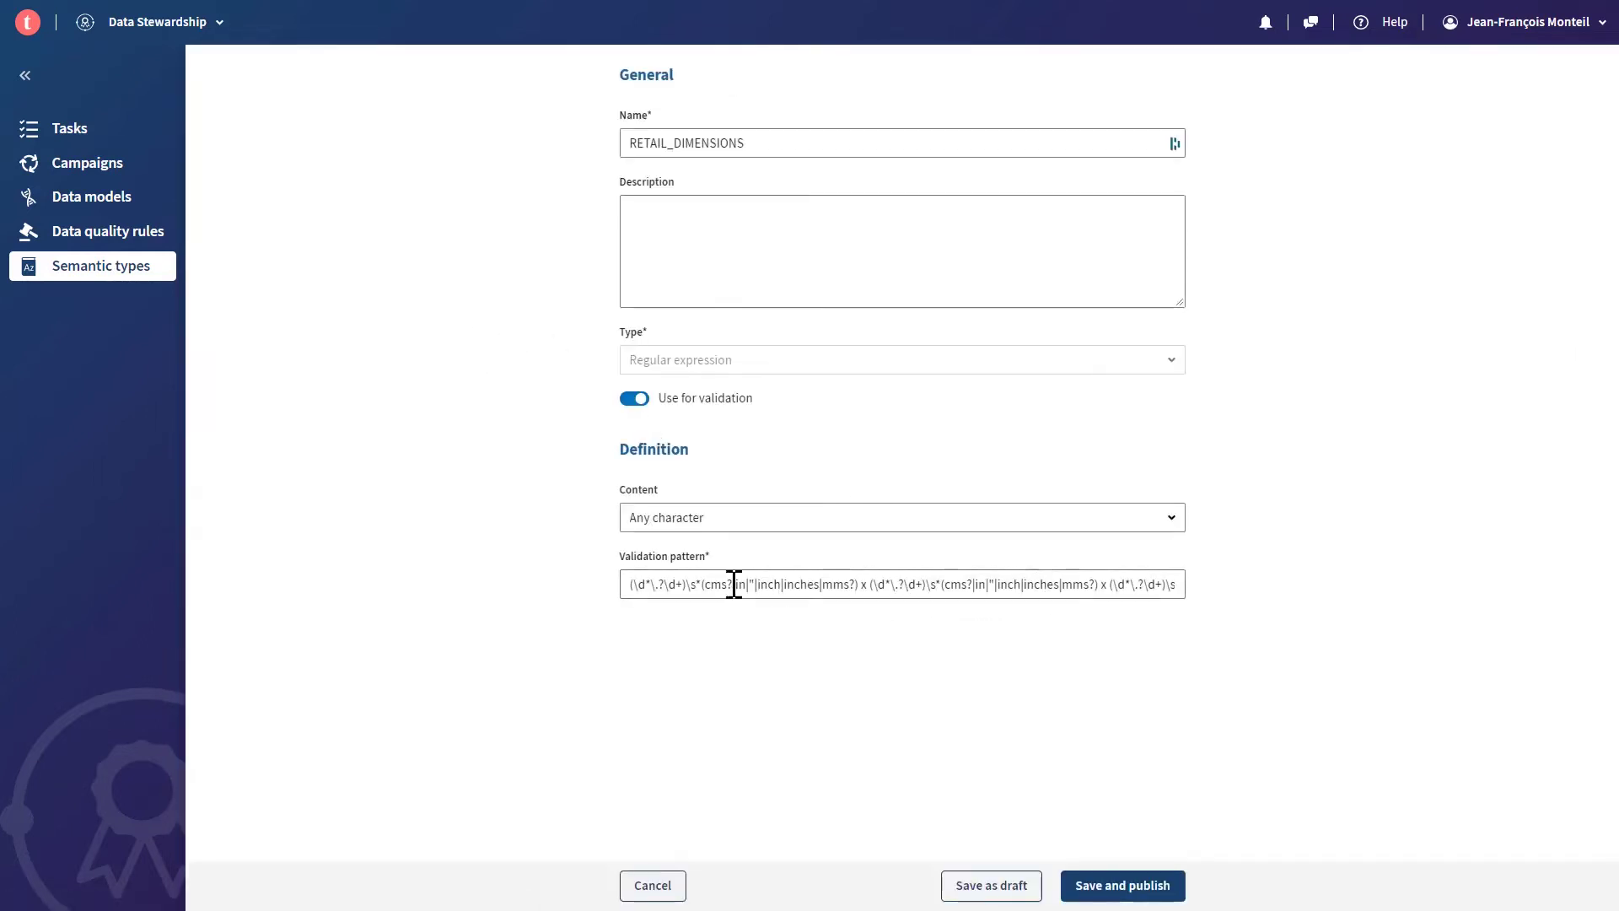
{"action": "left_click_drag", "start_coordinate": [628, 585], "coordinate": [1213, 593]}
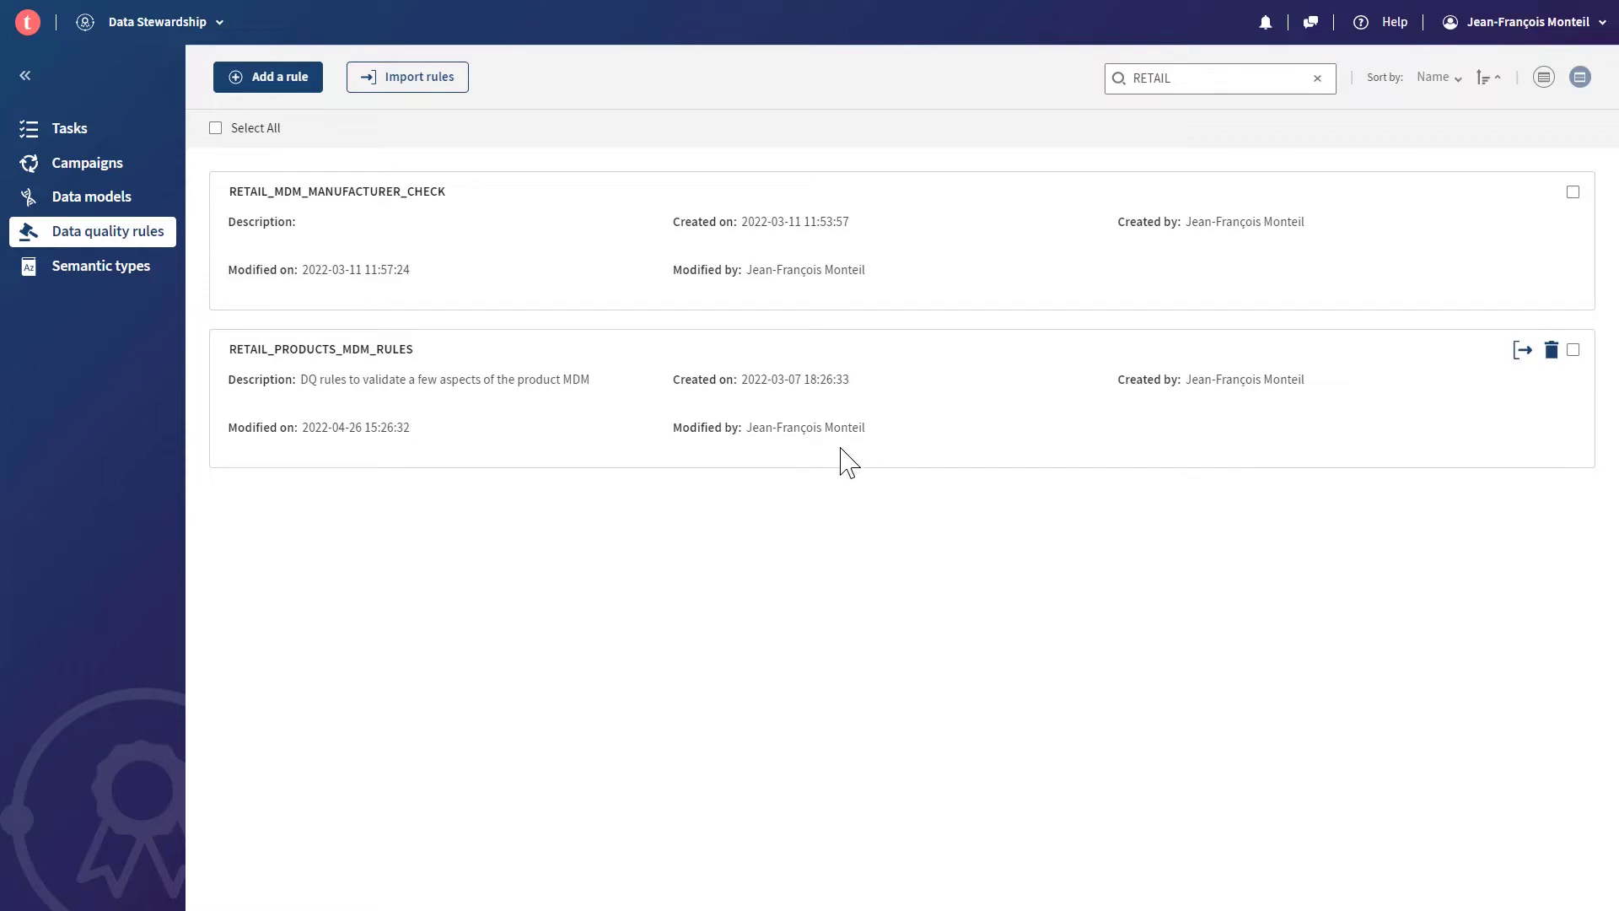
- Open RETAIL_PRODUCTS_MDM_RULES and inspect its If Manufacturer and Then ManufacturerCode conditions
{"action": "left_click", "coordinate": [358, 354]}
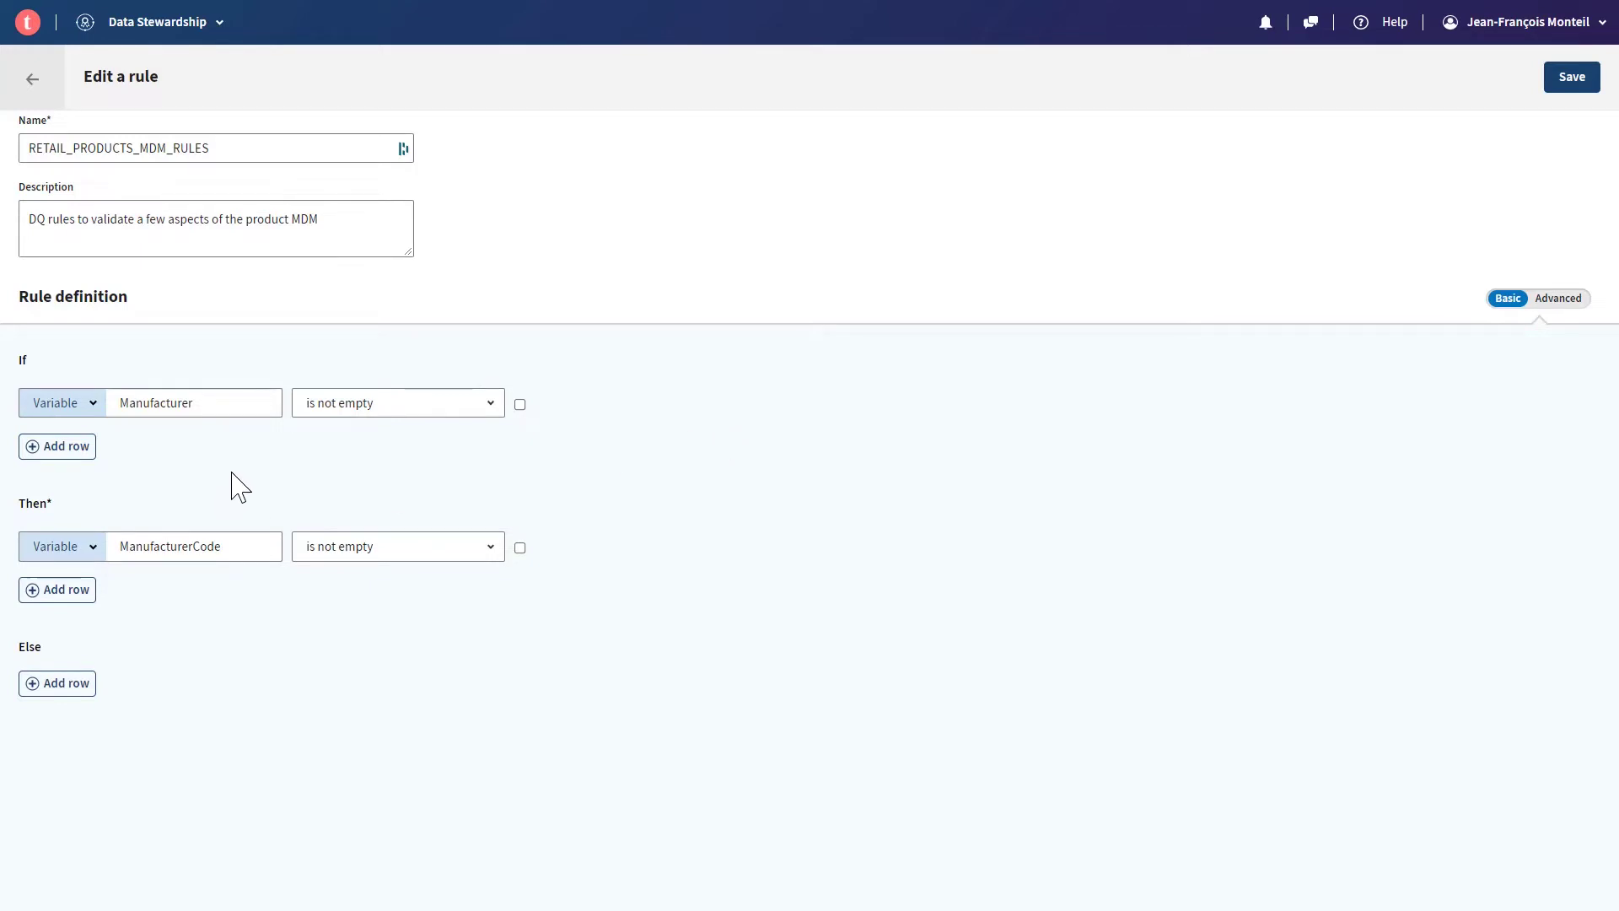
{"action": "left_click_drag", "start_coordinate": [224, 407], "coordinate": [116, 402]}
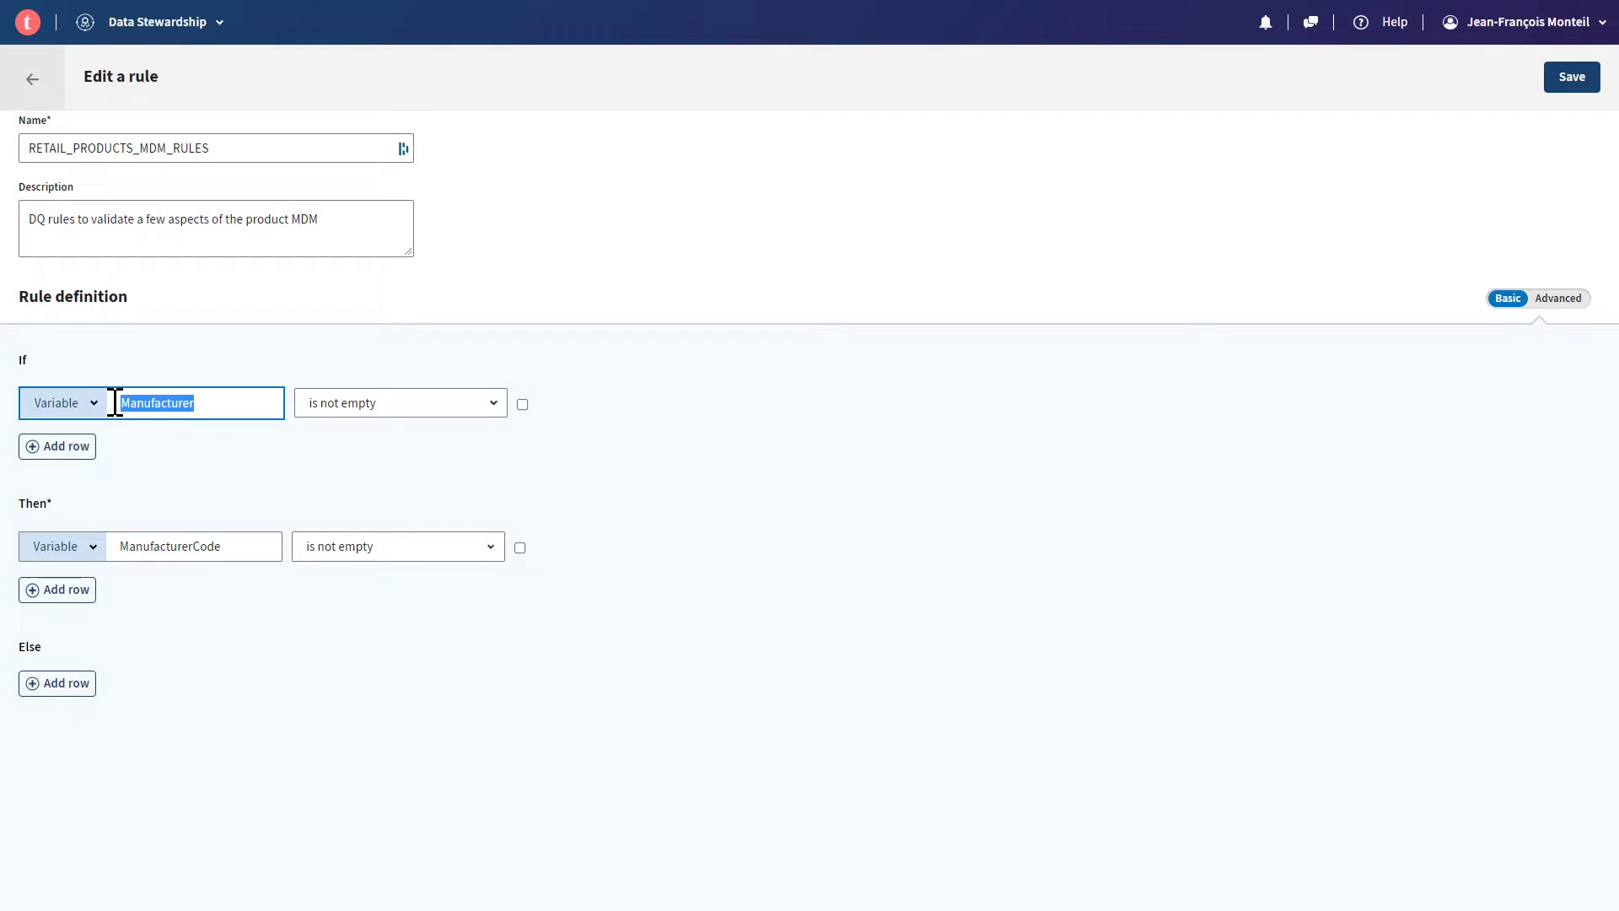
{"action": "left_click", "coordinate": [237, 489]}
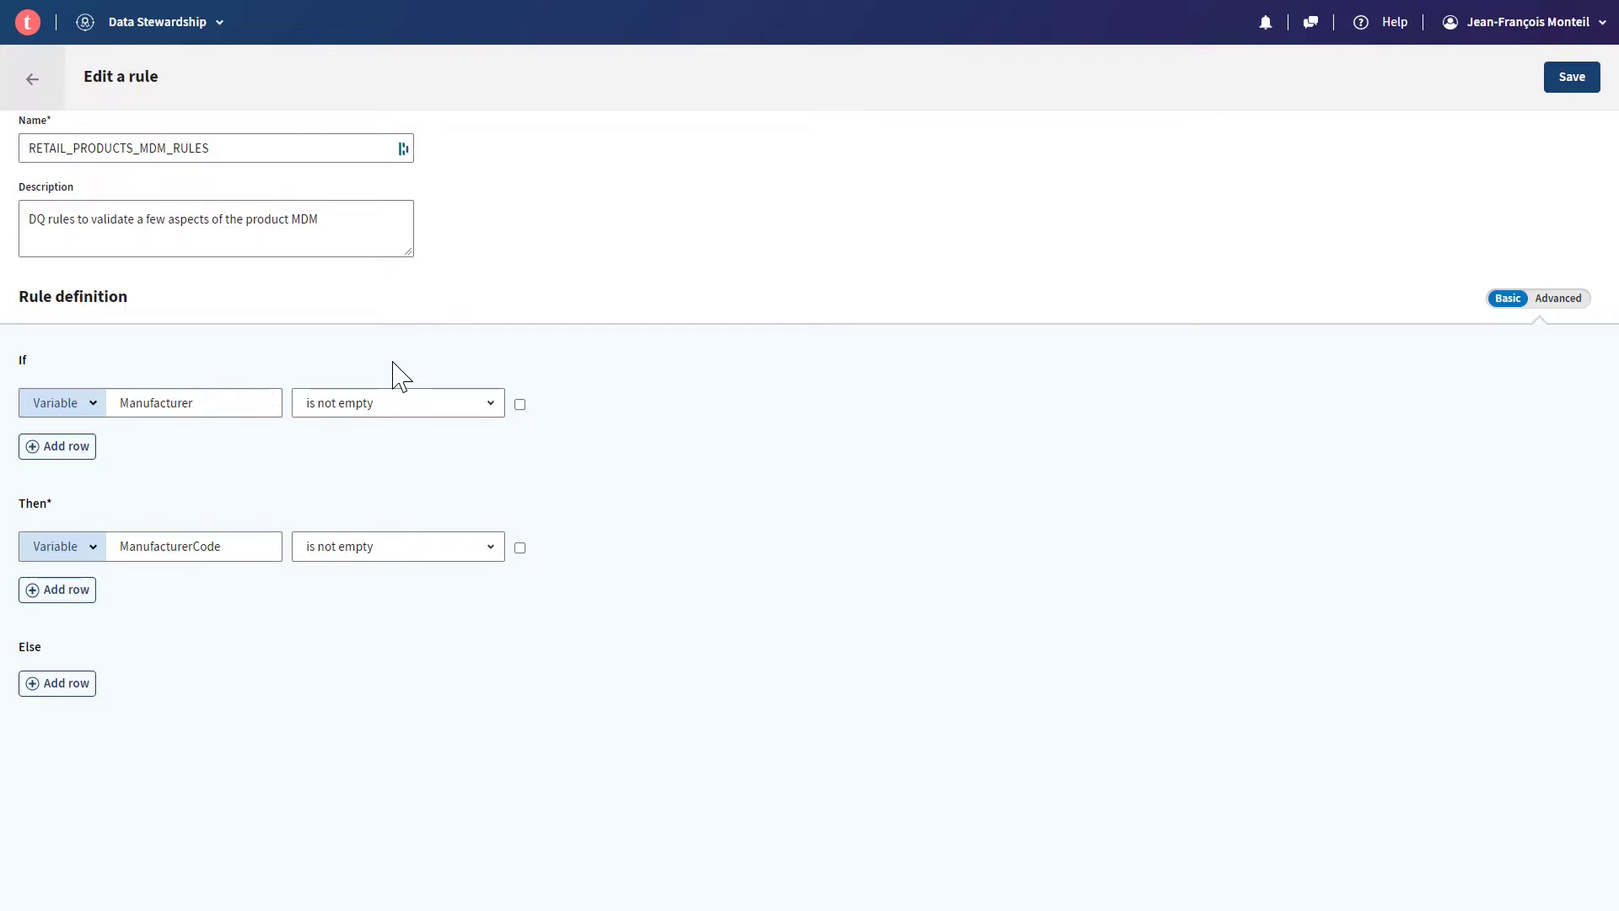
{"action": "left_click", "coordinate": [122, 549]}
- Search the data quality rules for 'retail' and review the RETAIL_MDM_MANUFACTURER_CHECK rule
{"action": "left_click", "coordinate": [24, 100]}
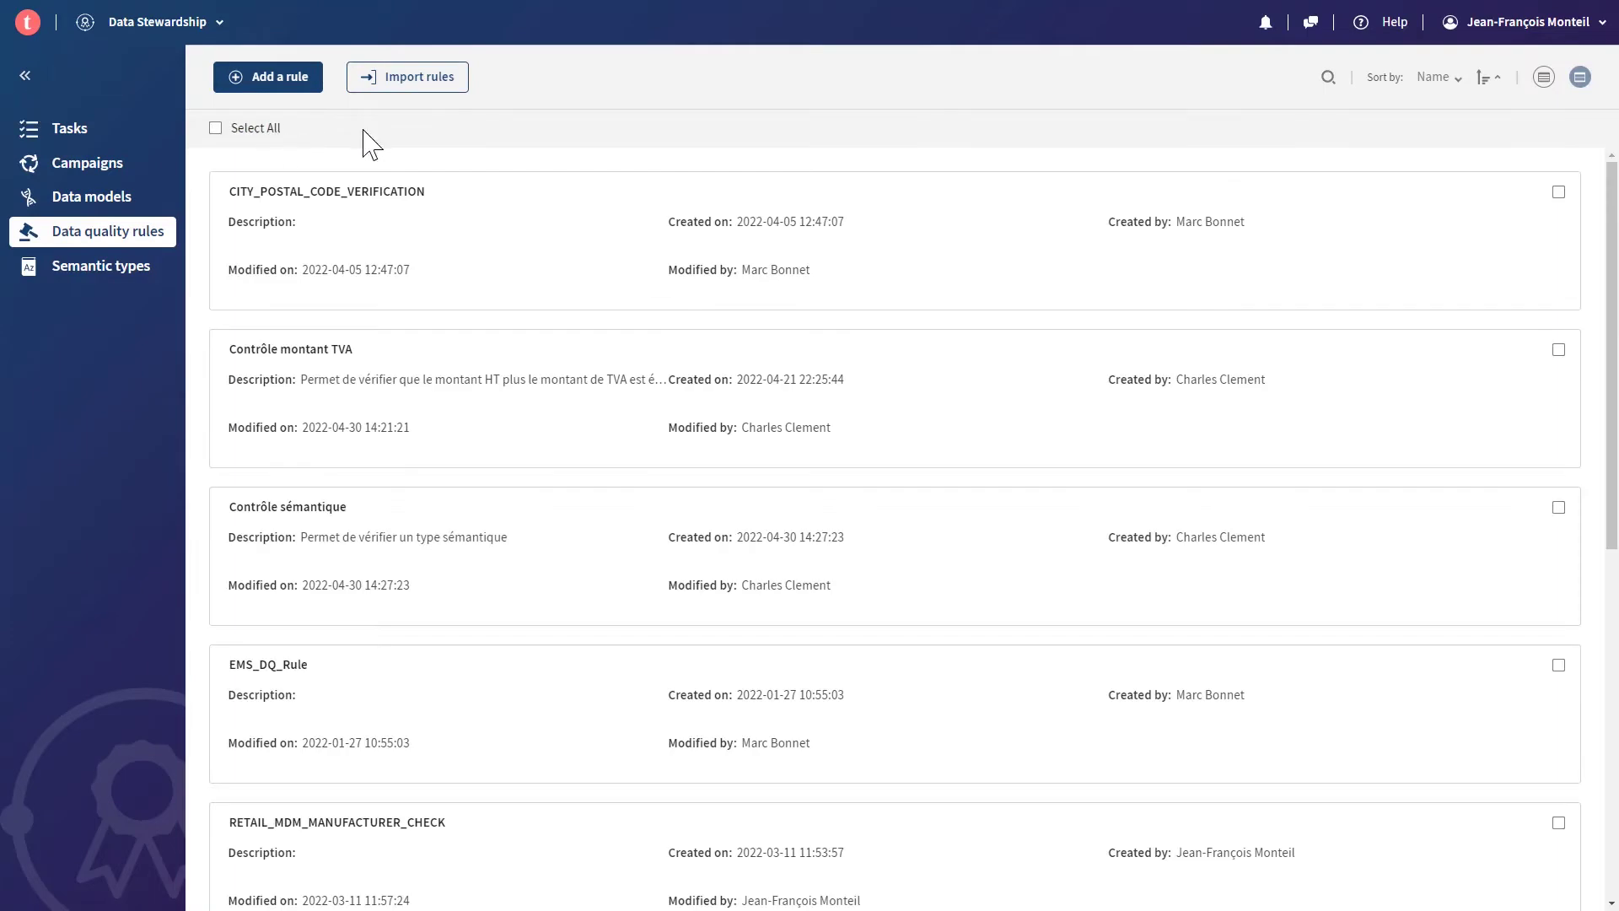
{"action": "left_click", "coordinate": [1325, 80]}
{"action": "type", "text": "retail"}
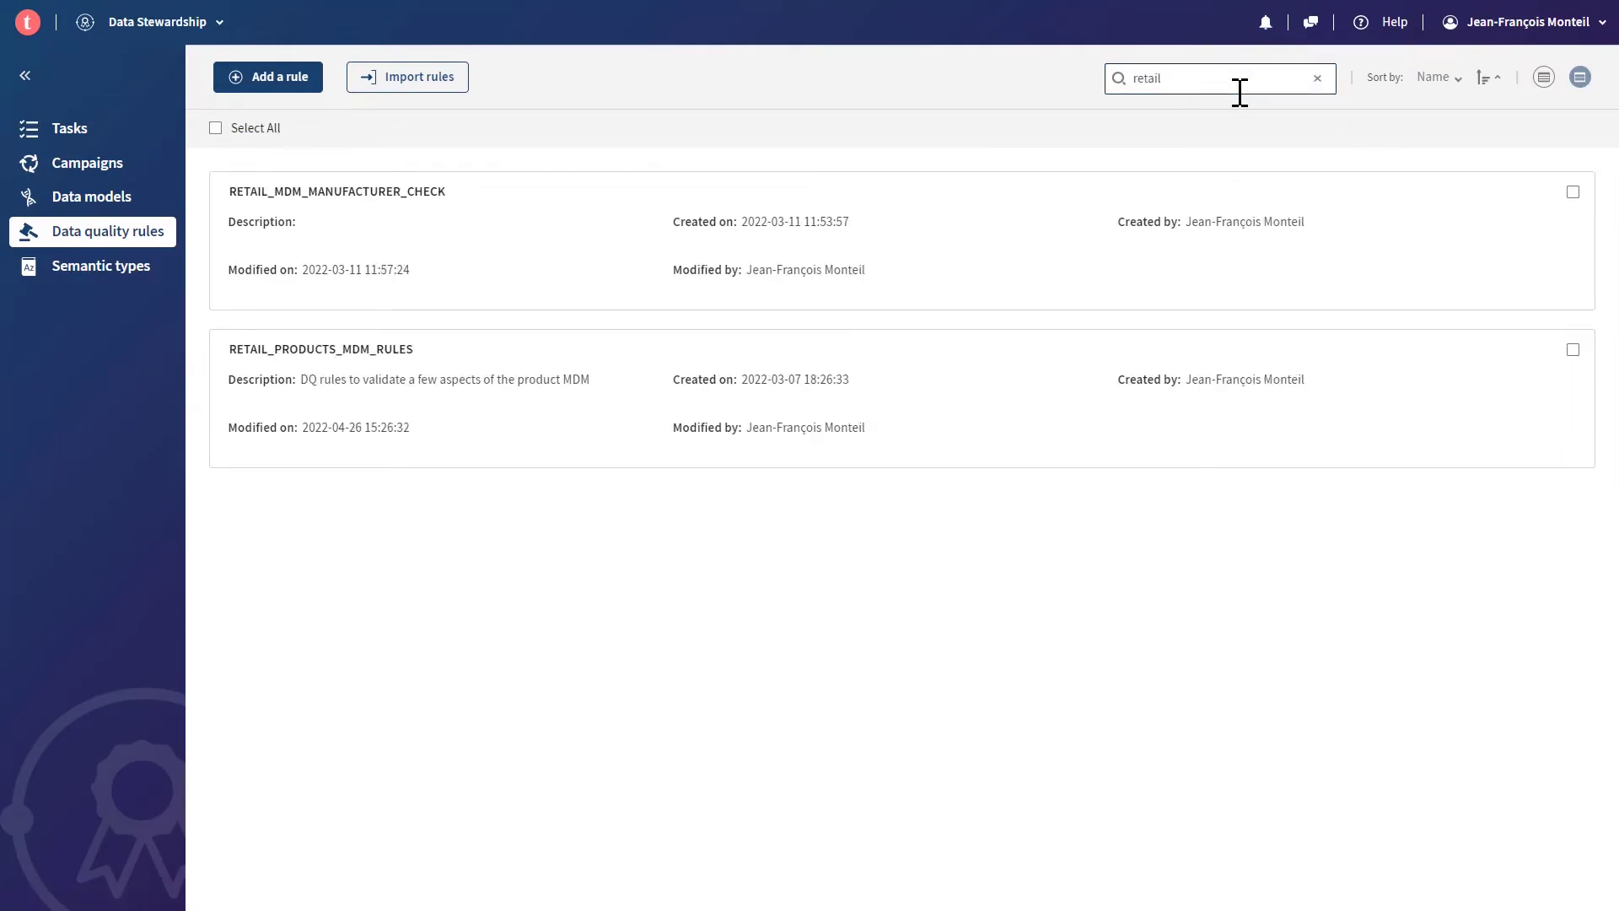
{"action": "left_click", "coordinate": [301, 214]}
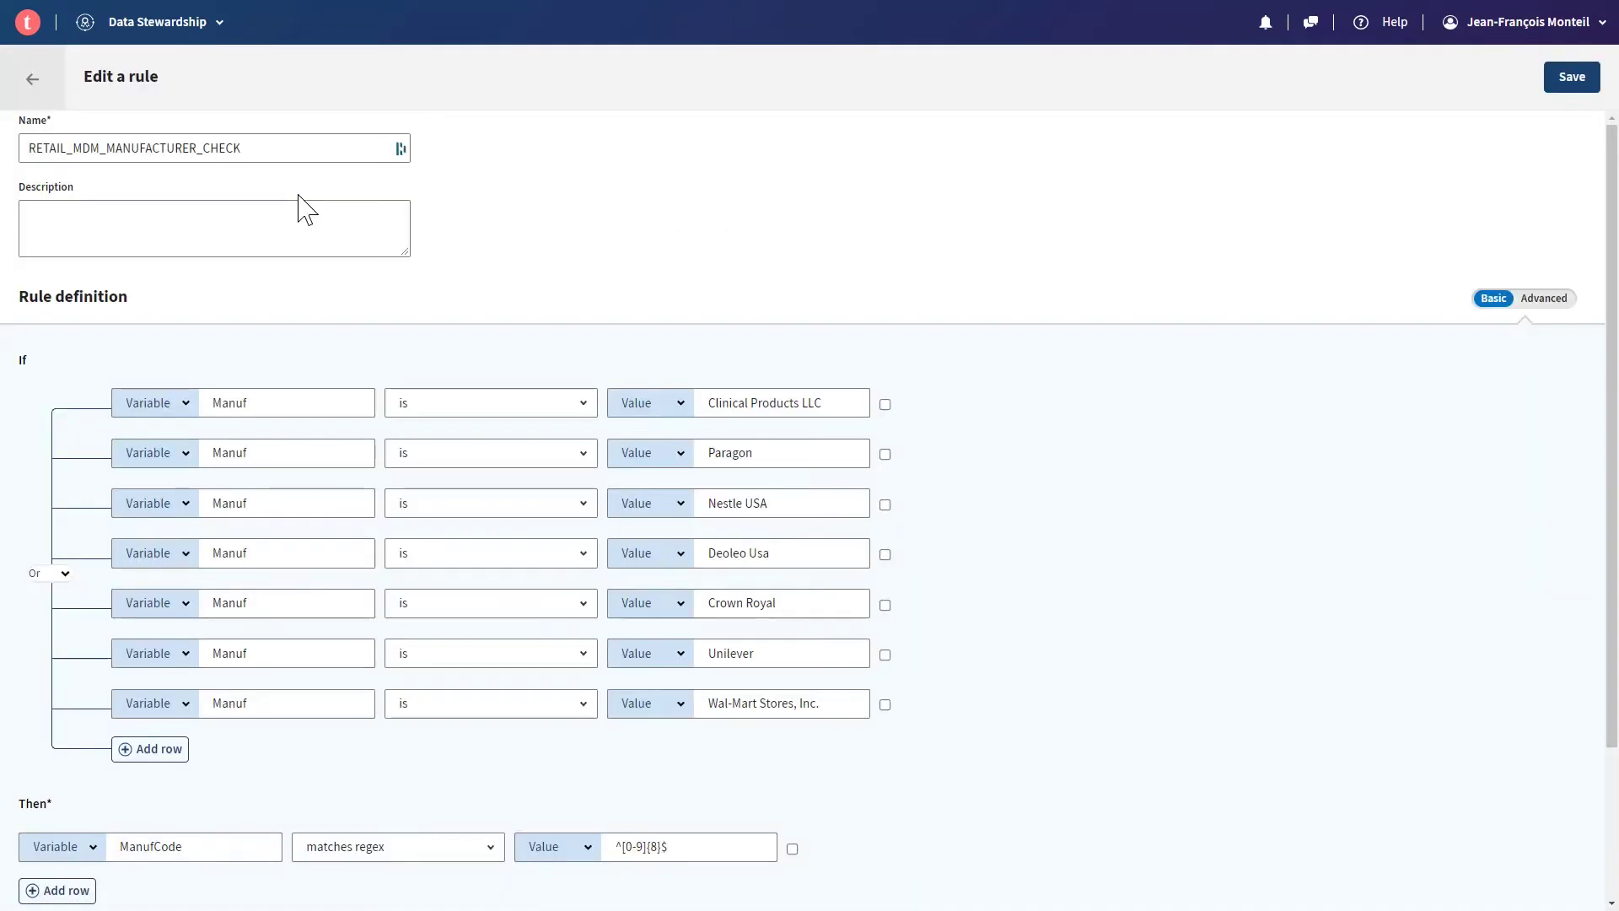
{"action": "scroll", "coordinate": [300, 361], "scroll_direction": "down", "scroll_amount": 2}
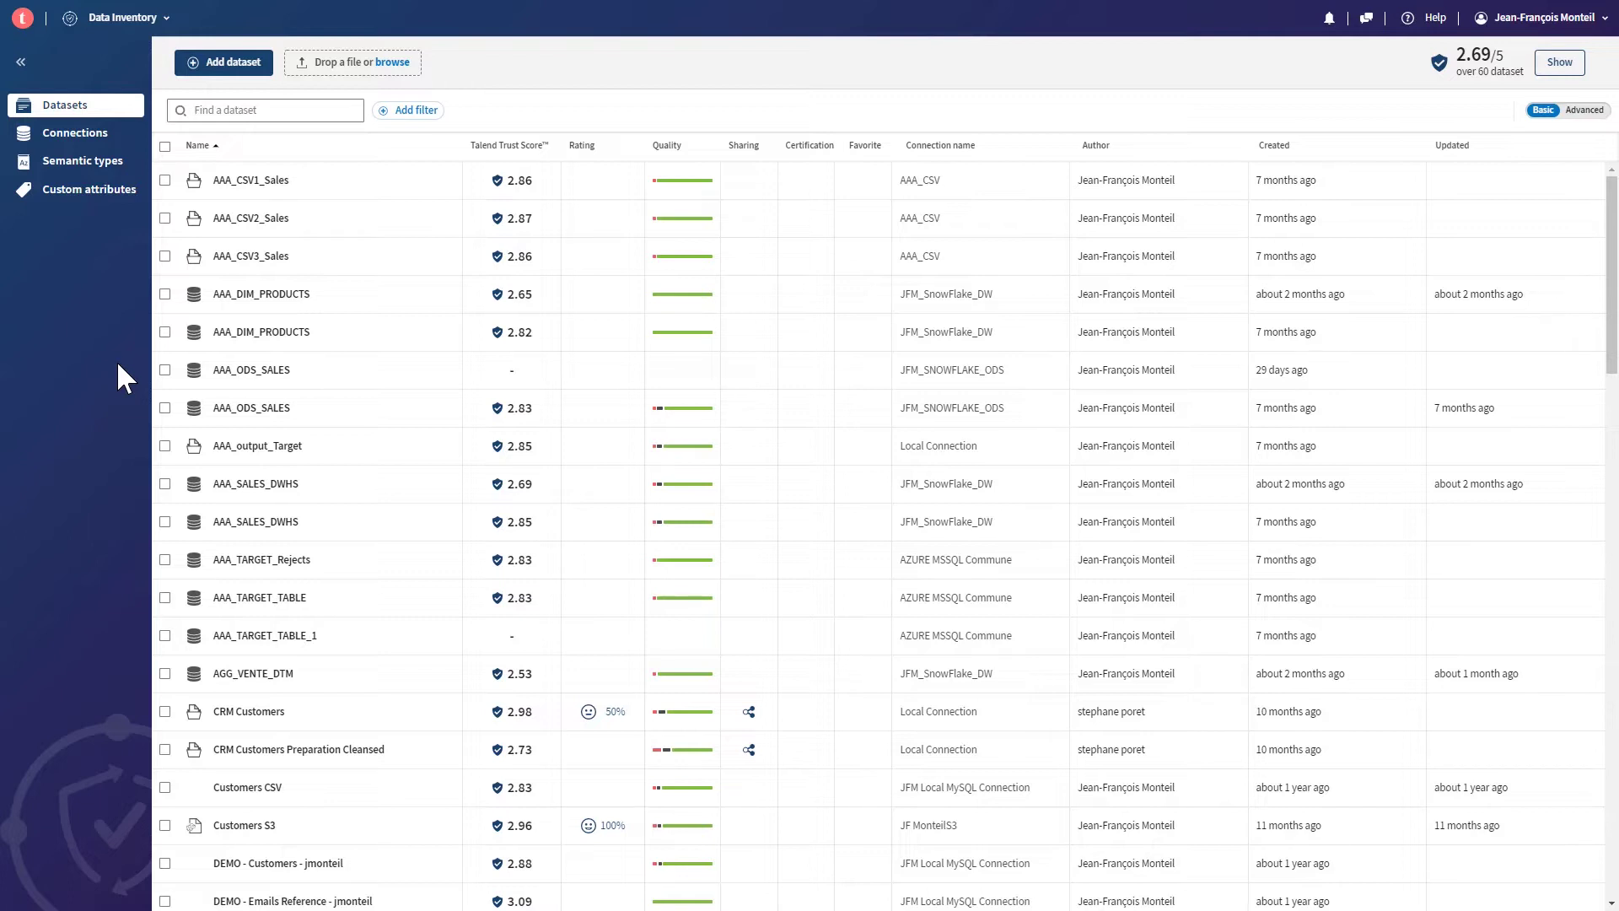
- Search the Data Inventory datasets for RETAIL
{"action": "left_click", "coordinate": [209, 111]}
{"action": "type", "text": "RETAIL"}
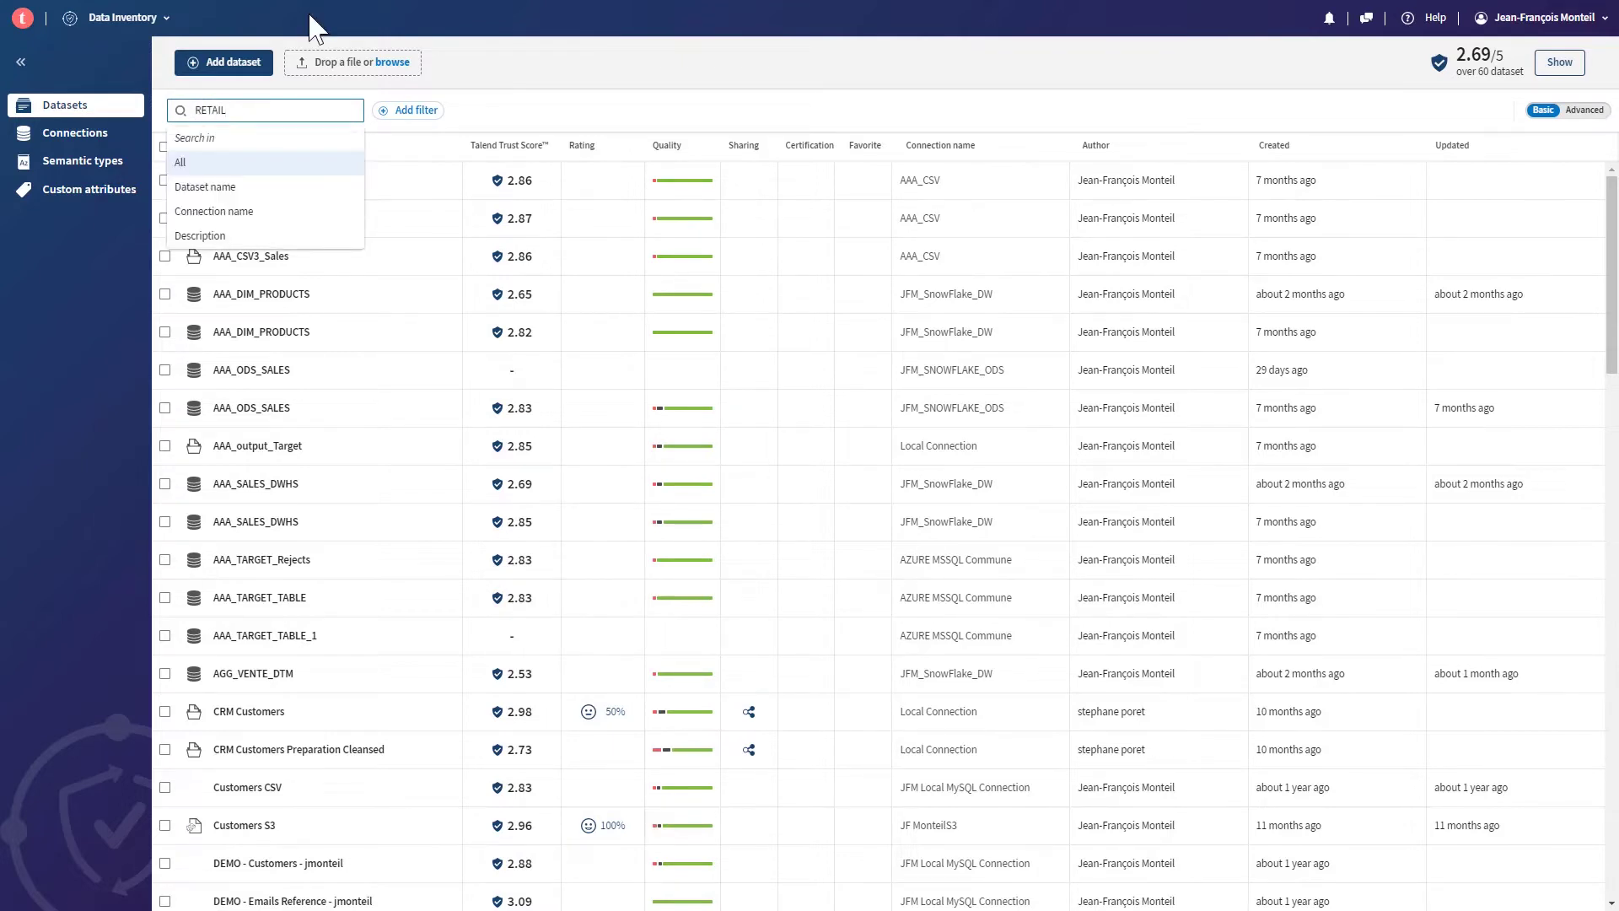
{"action": "key", "text": "Return"}
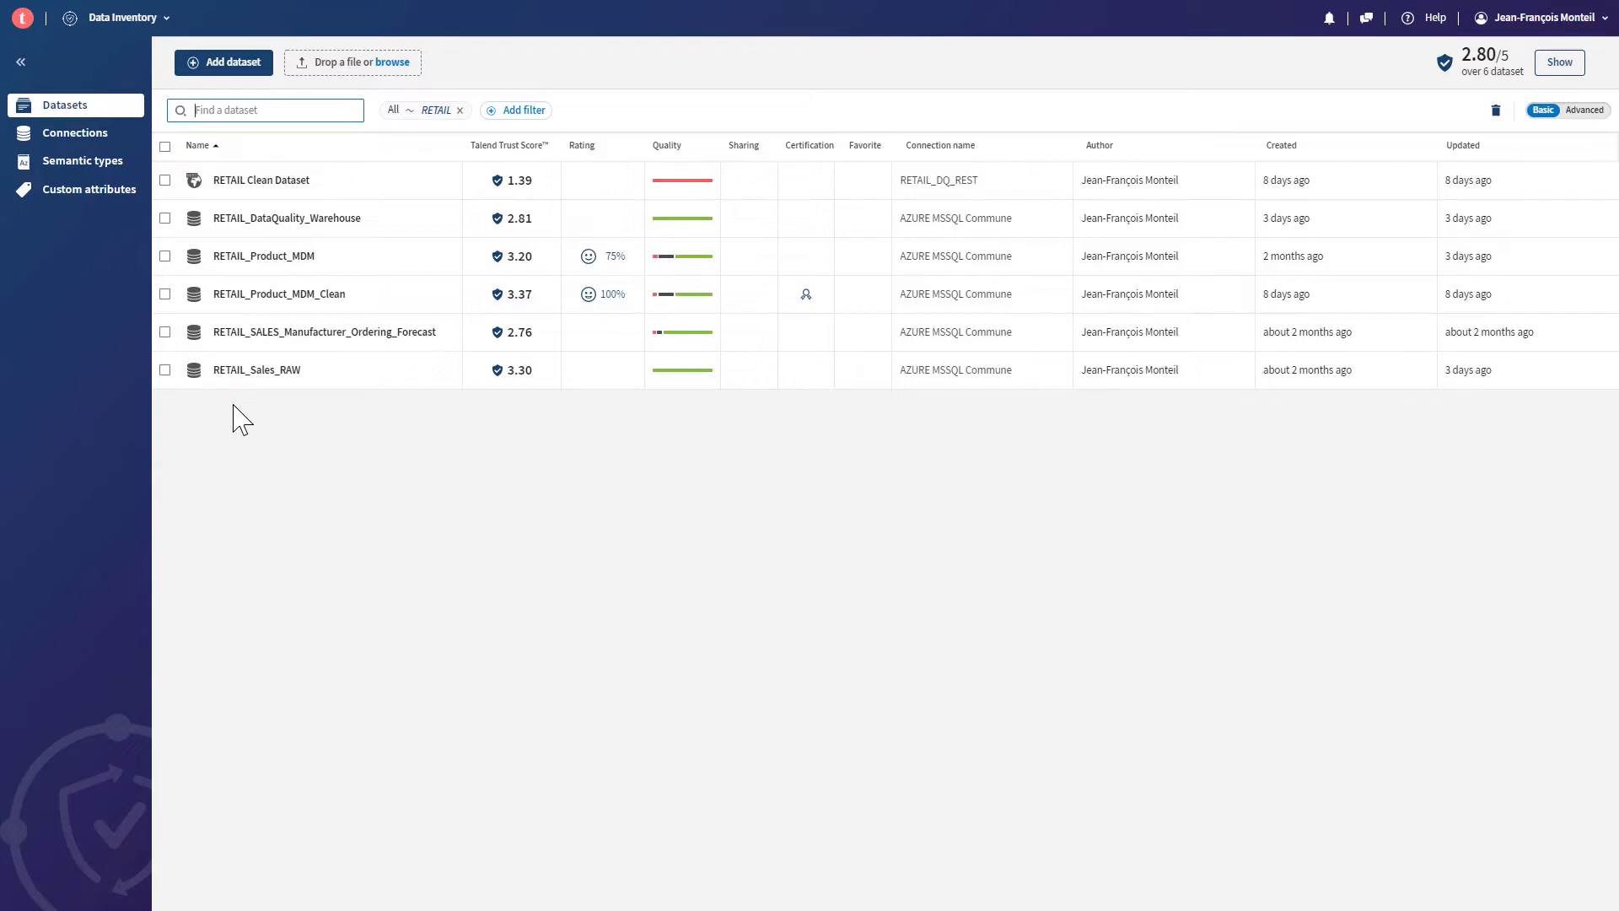
- Add a Tags filter for toFix, then open the RETAIL_Product_MDM dataset
{"action": "left_click", "coordinate": [516, 111]}
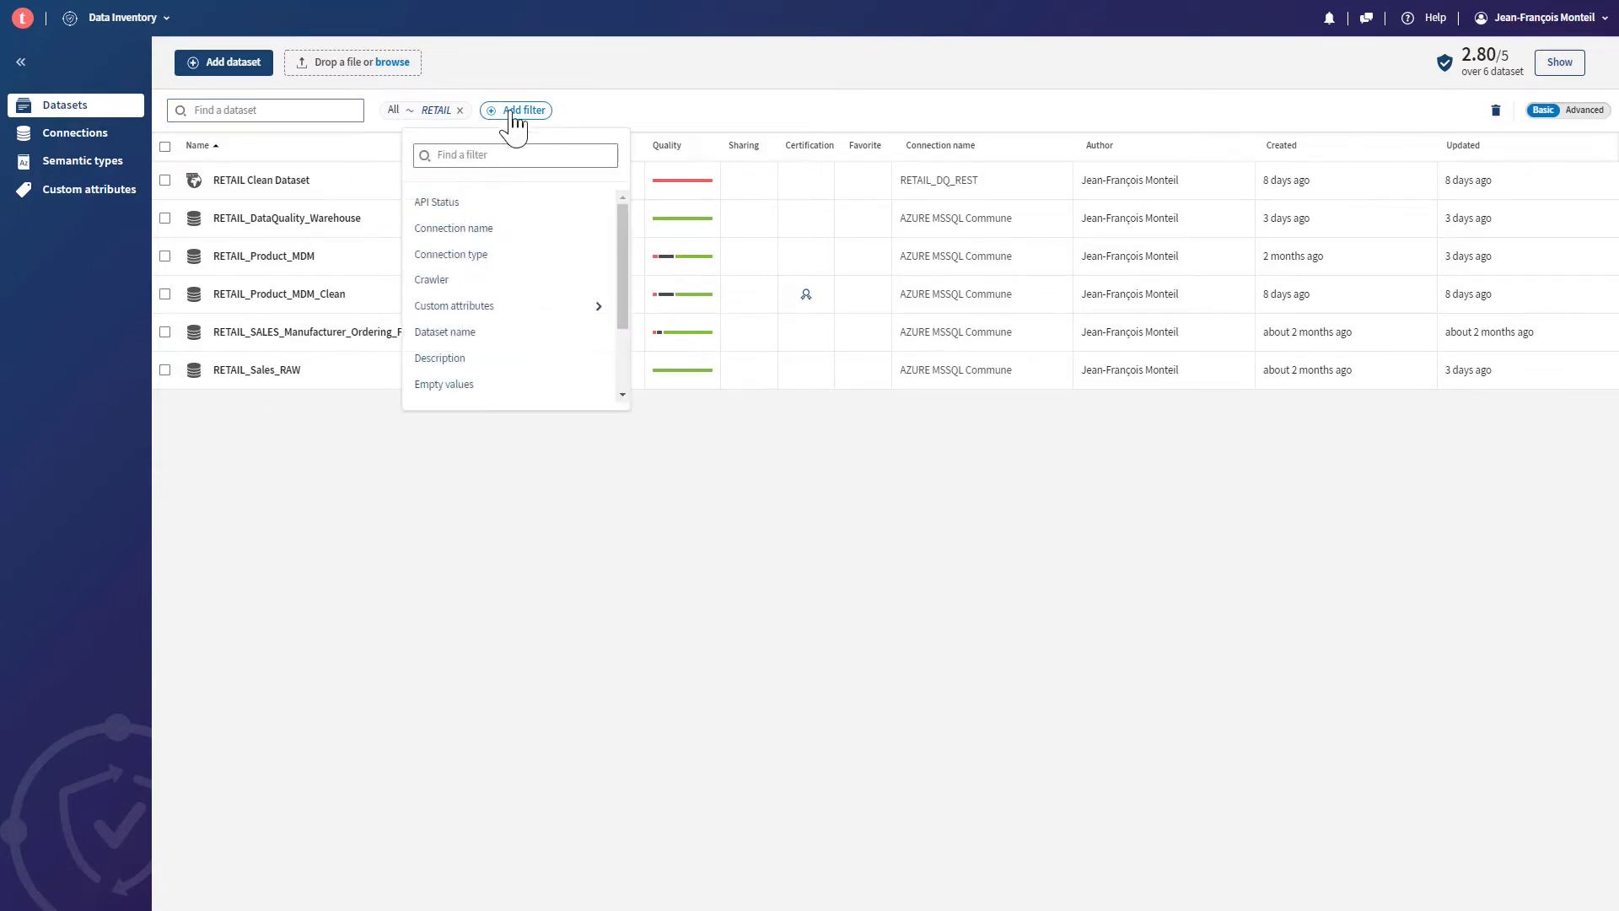
{"action": "scroll", "coordinate": [527, 283], "scroll_direction": "down", "scroll_amount": 2}
{"action": "left_click", "coordinate": [460, 342]}
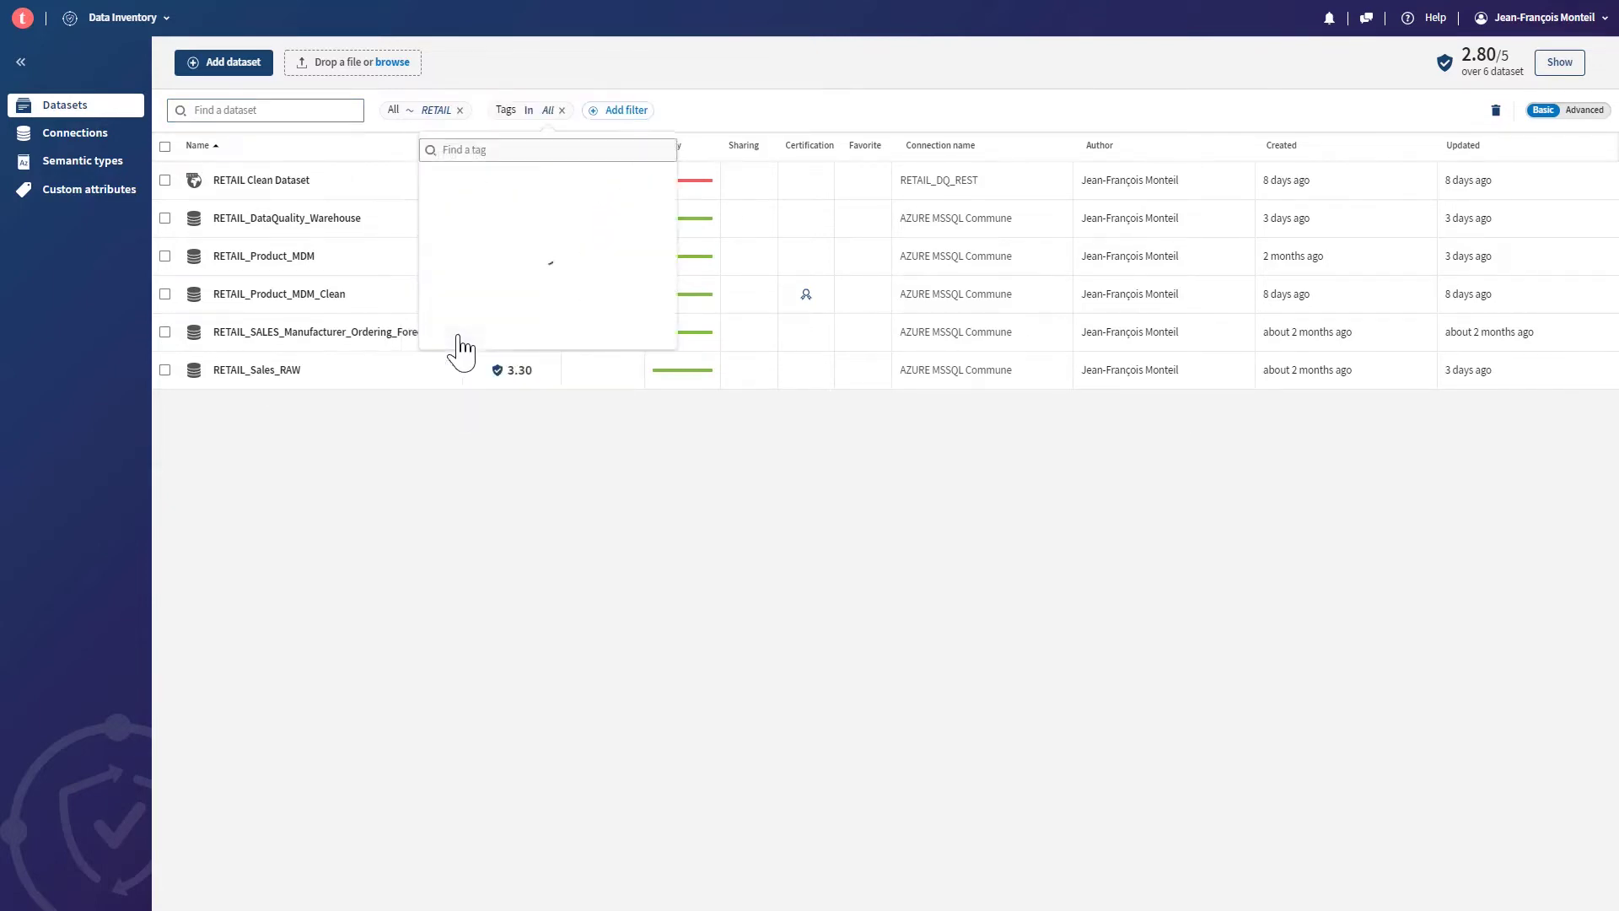
{"action": "scroll", "coordinate": [558, 321], "scroll_direction": "down", "scroll_amount": 5}
{"action": "left_click", "coordinate": [441, 410]}
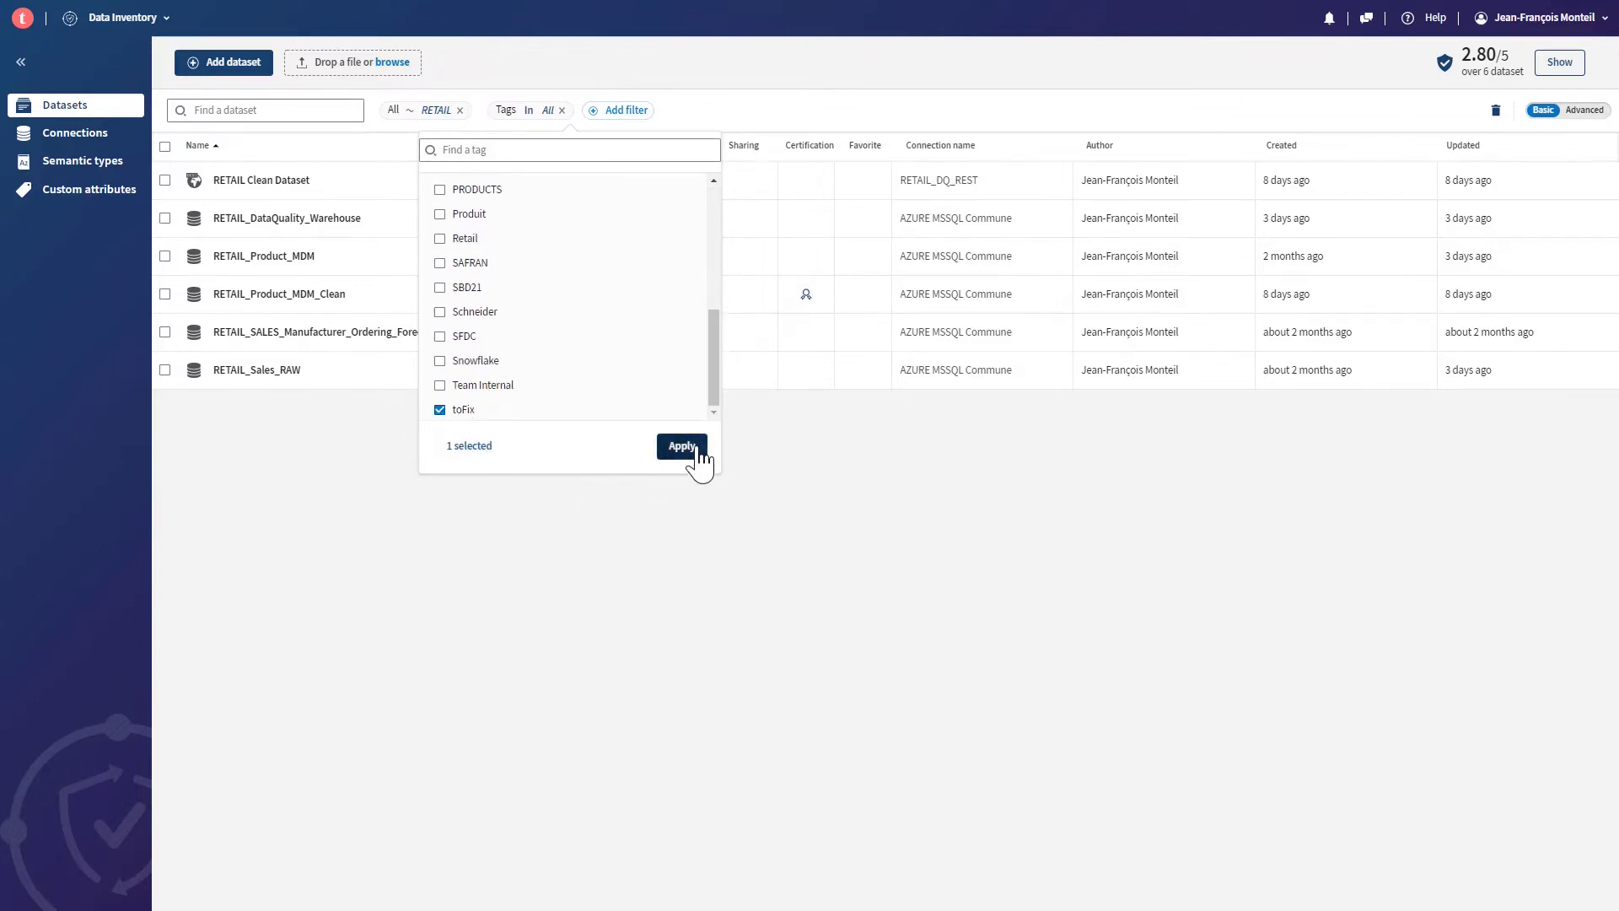
{"action": "left_click", "coordinate": [690, 449]}
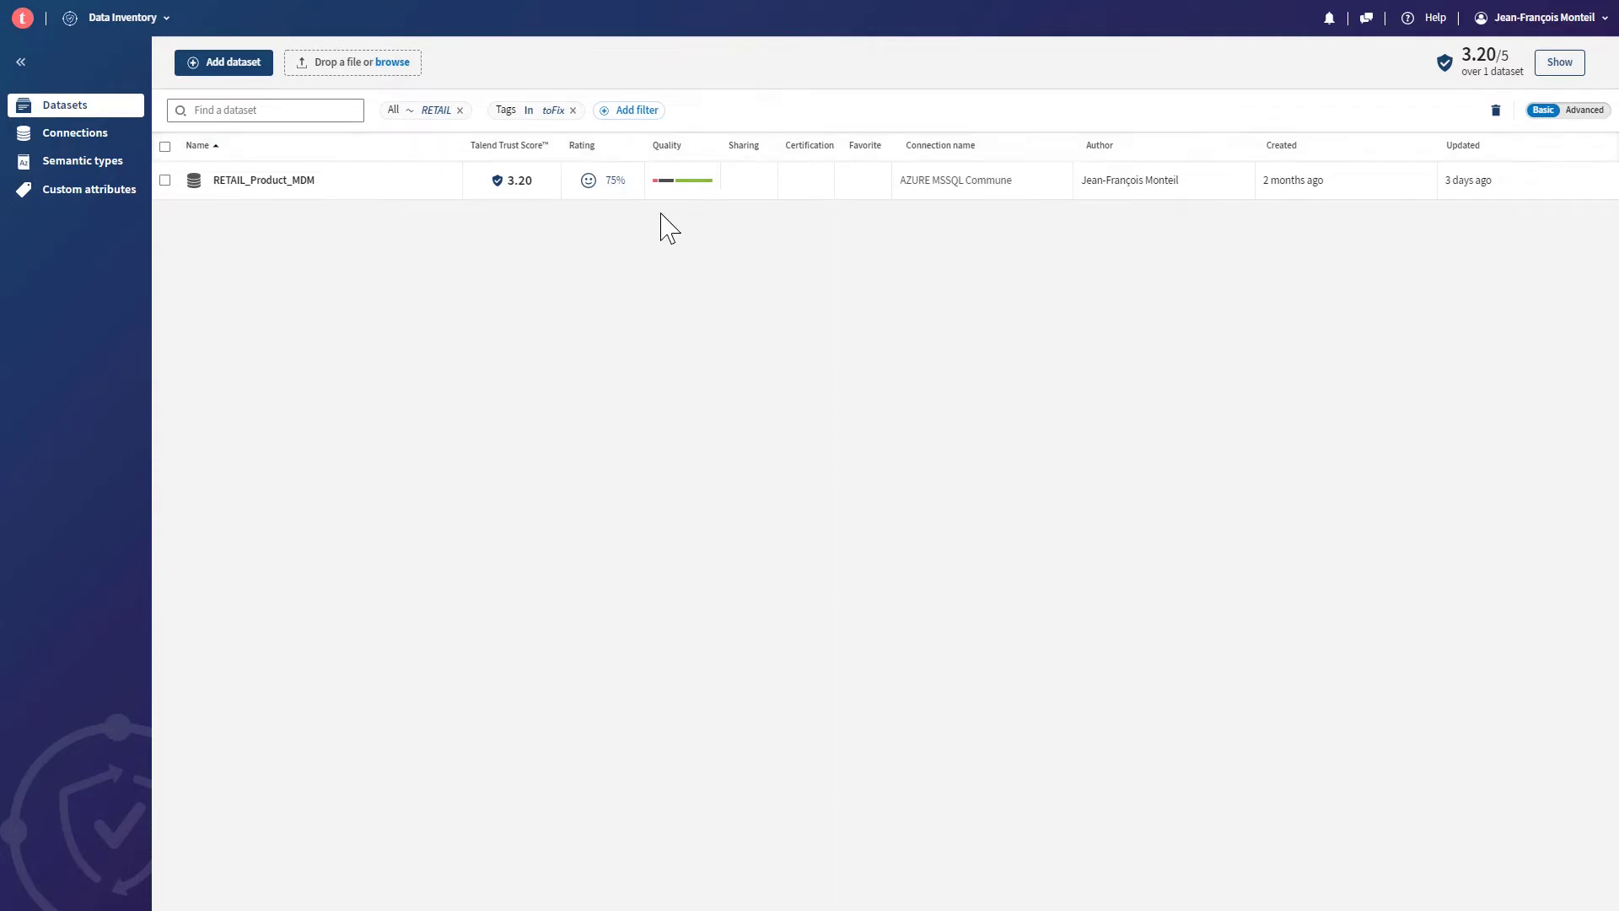
{"action": "mouse_move", "coordinate": [655, 181]}
{"action": "left_click", "coordinate": [266, 183]}
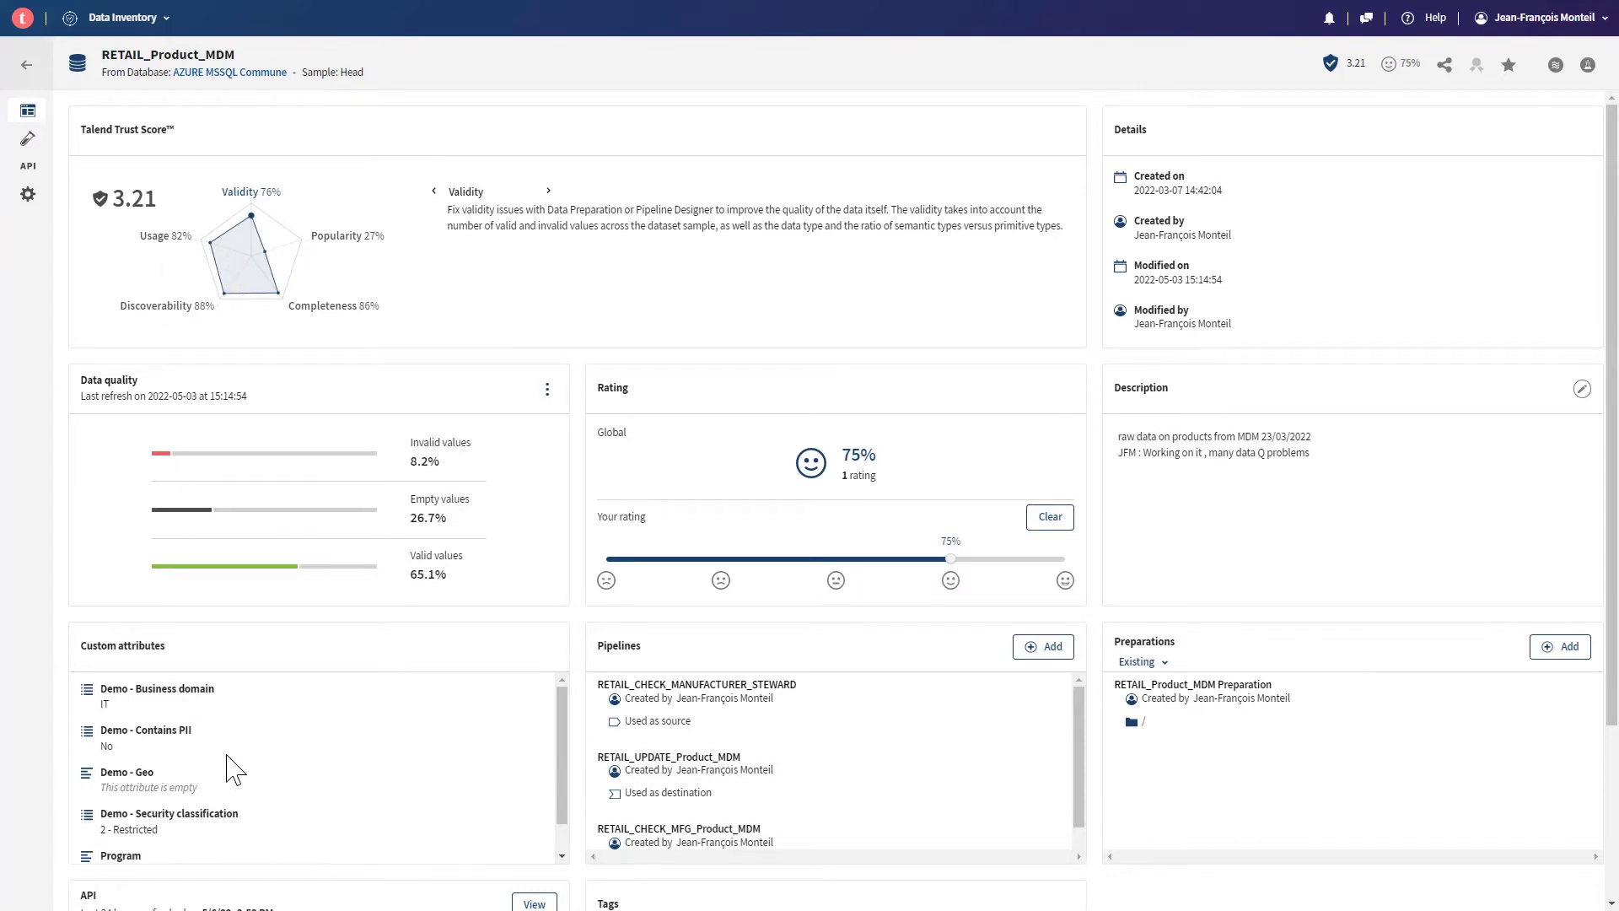
- Scroll through RETAIL_Product_MDM's overview cards, then switch to its head sample data grid
{"action": "scroll", "coordinate": [169, 742], "scroll_direction": "down", "scroll_amount": 1}
{"action": "scroll", "coordinate": [969, 732], "scroll_direction": "down", "scroll_amount": 1}
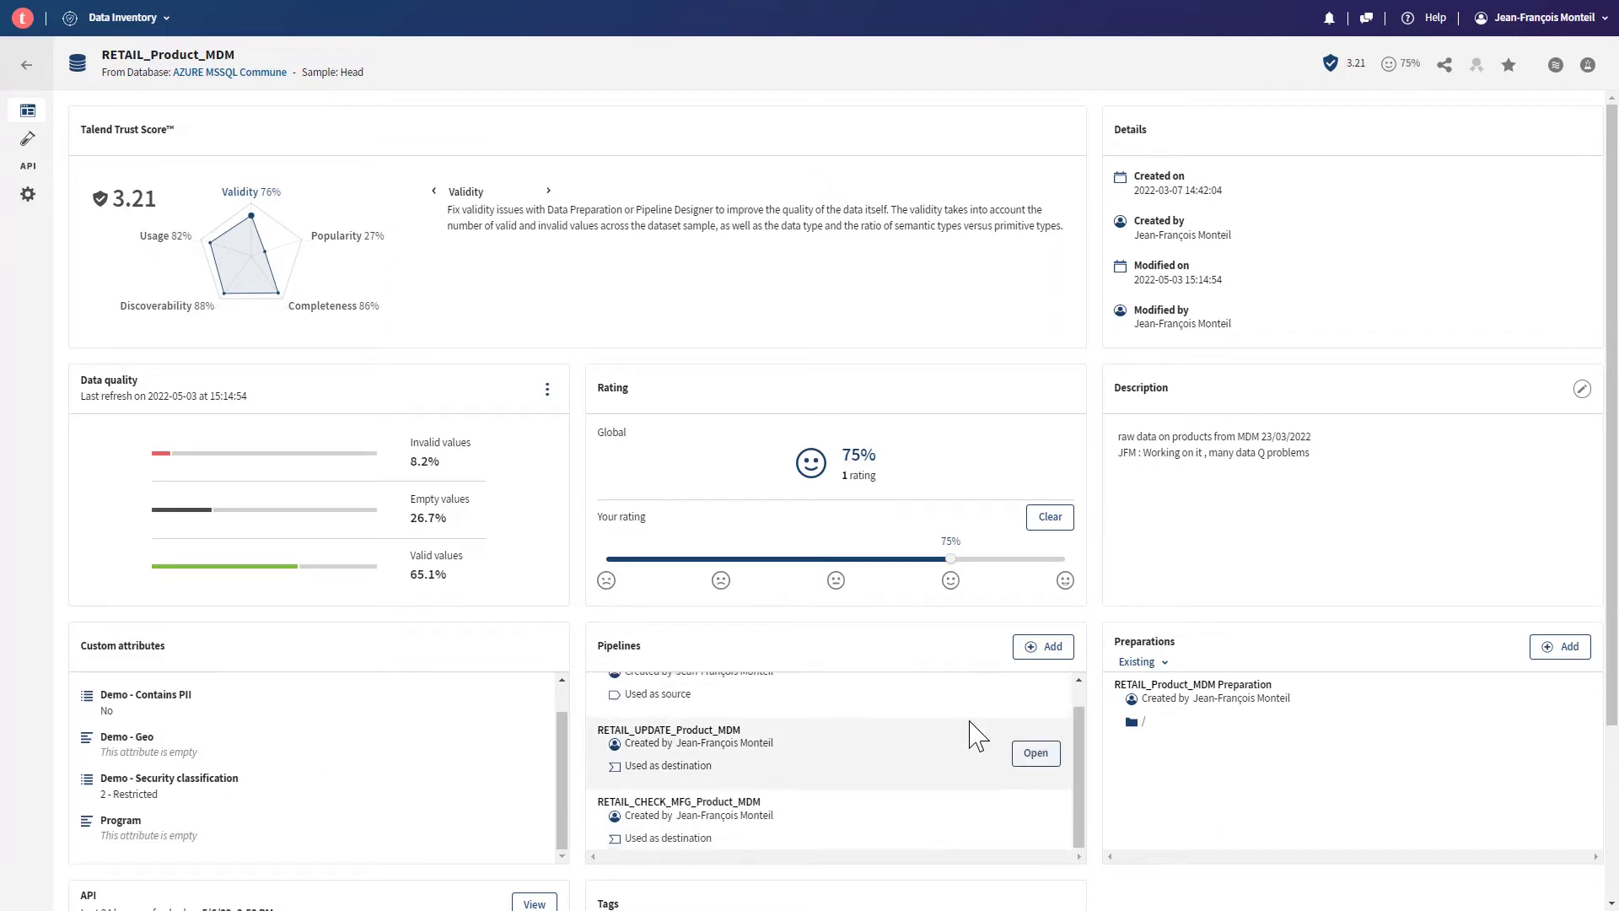
{"action": "scroll", "coordinate": [1282, 766], "scroll_direction": "down", "scroll_amount": 1}
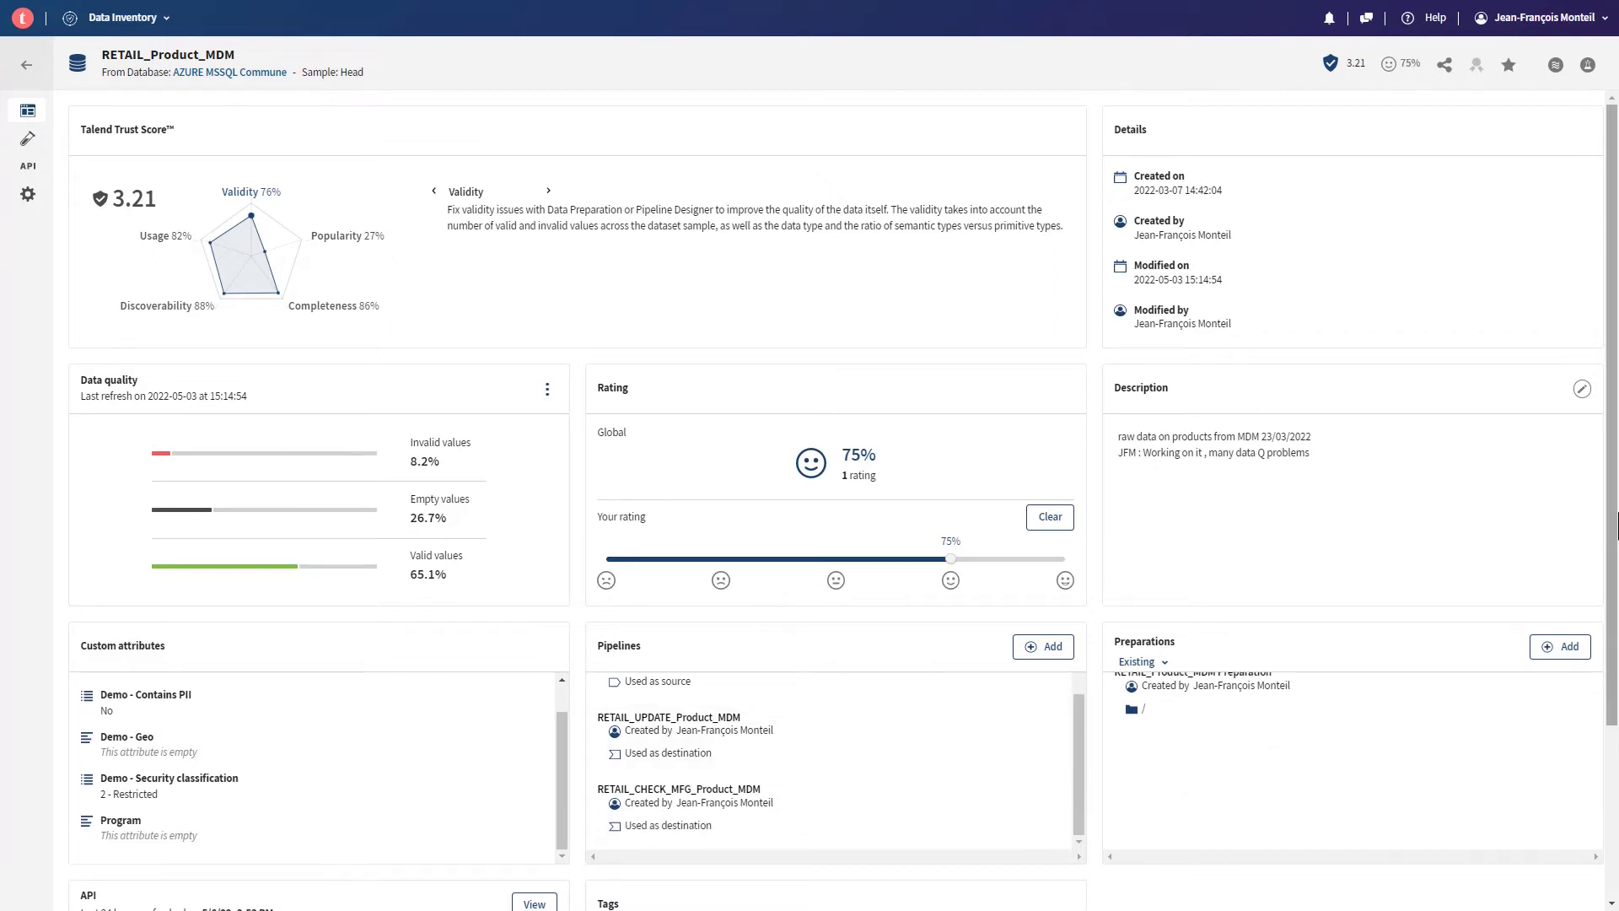
{"action": "scroll", "coordinate": [1602, 590], "scroll_direction": "down", "scroll_amount": 1}
{"action": "scroll", "coordinate": [1600, 567], "scroll_direction": "up", "scroll_amount": 2}
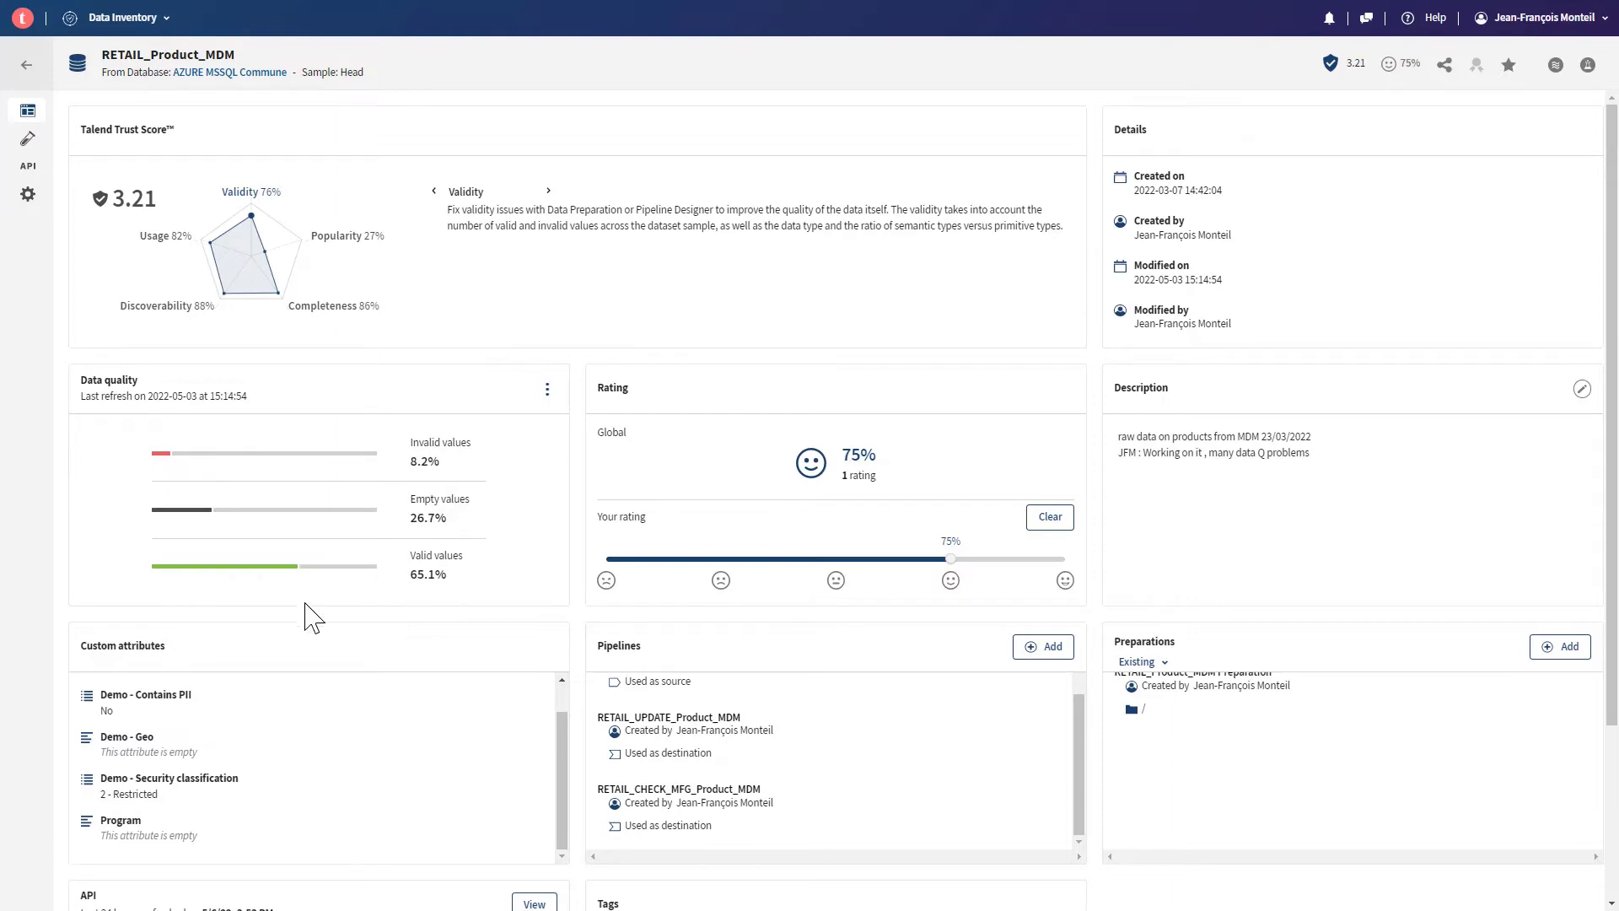
{"action": "left_click", "coordinate": [28, 140]}
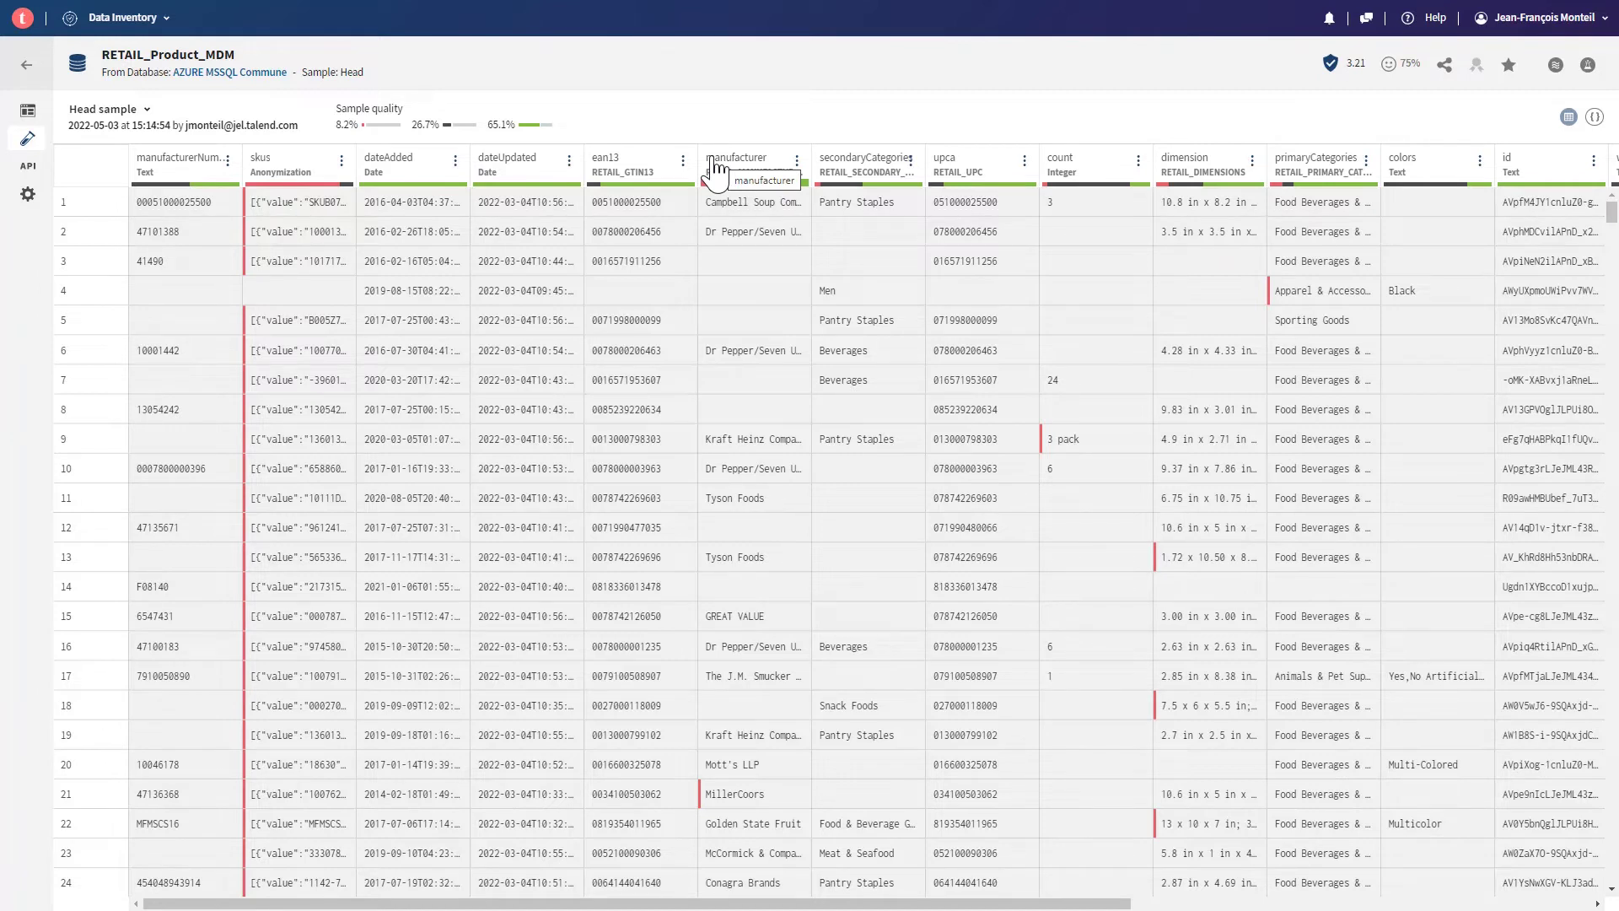
{"action": "mouse_move", "coordinate": [725, 186]}
{"action": "scroll", "coordinate": [753, 396], "scroll_direction": "down", "scroll_amount": 1}
{"action": "scroll", "coordinate": [753, 396], "scroll_direction": "down", "scroll_amount": 7}
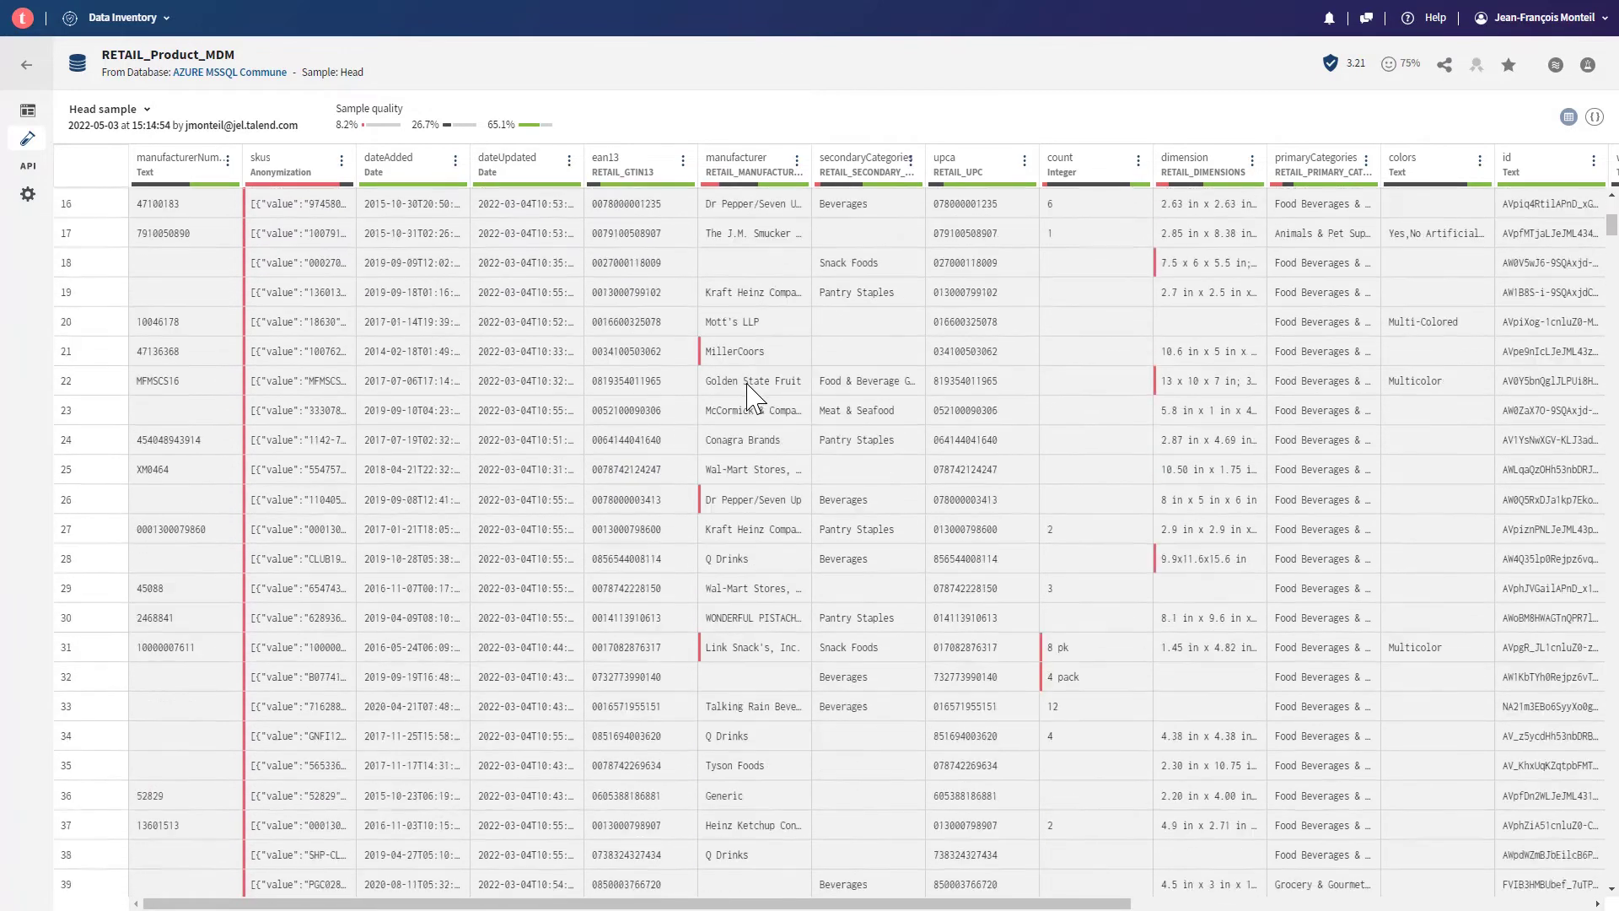
{"action": "scroll", "coordinate": [750, 401], "scroll_direction": "up", "scroll_amount": 4}
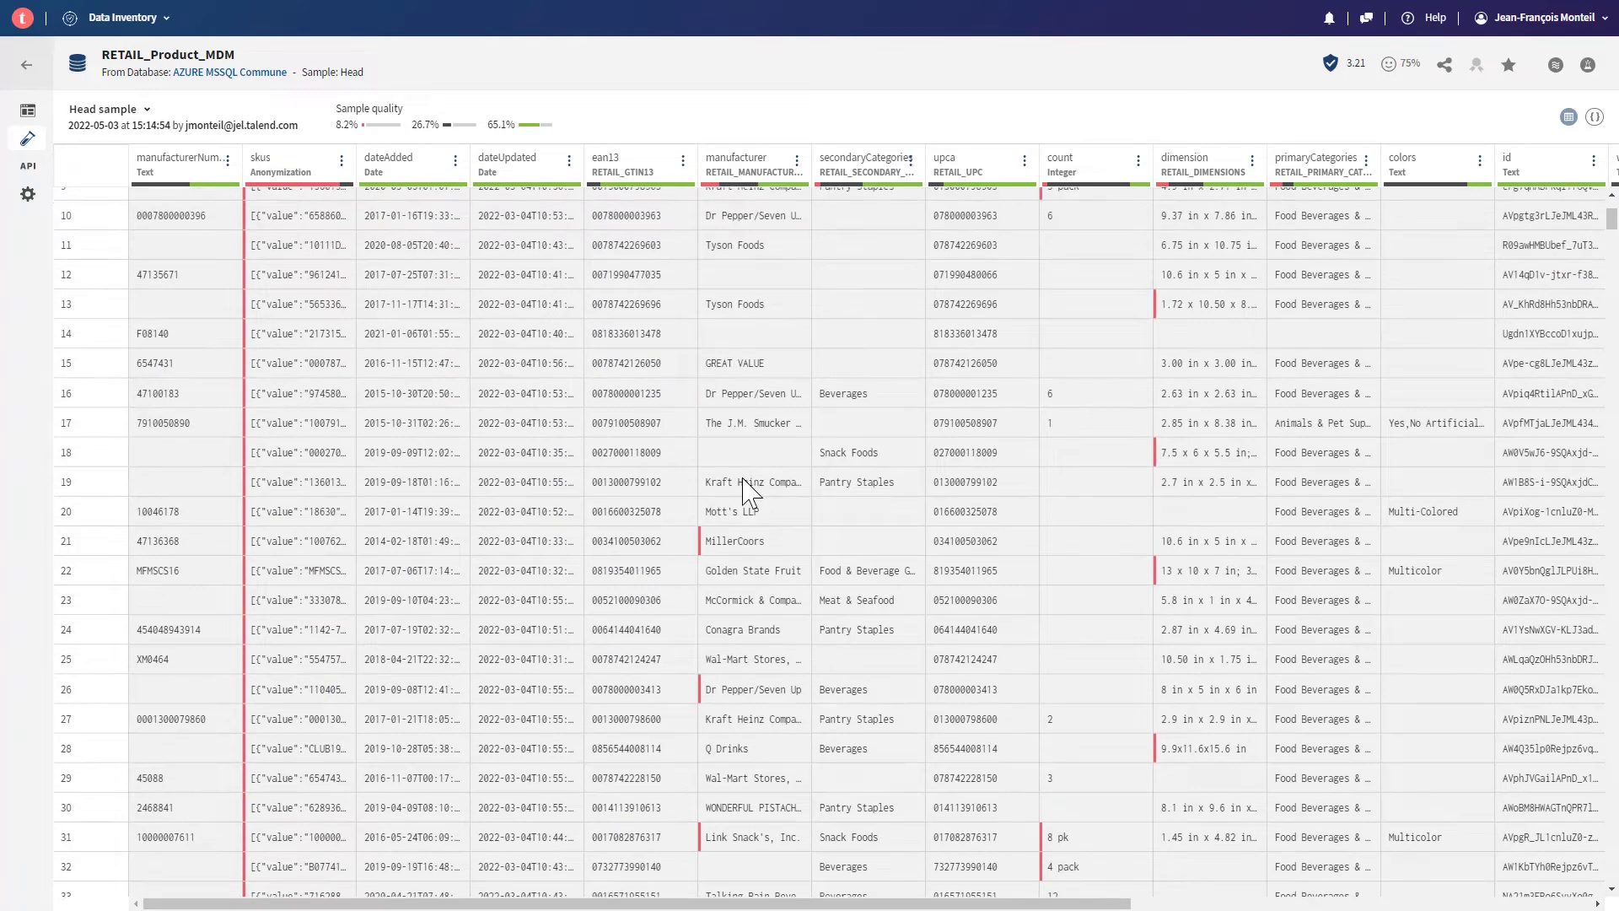
{"action": "mouse_move", "coordinate": [700, 549]}
{"action": "scroll", "coordinate": [704, 561], "scroll_direction": "up", "scroll_amount": 3}
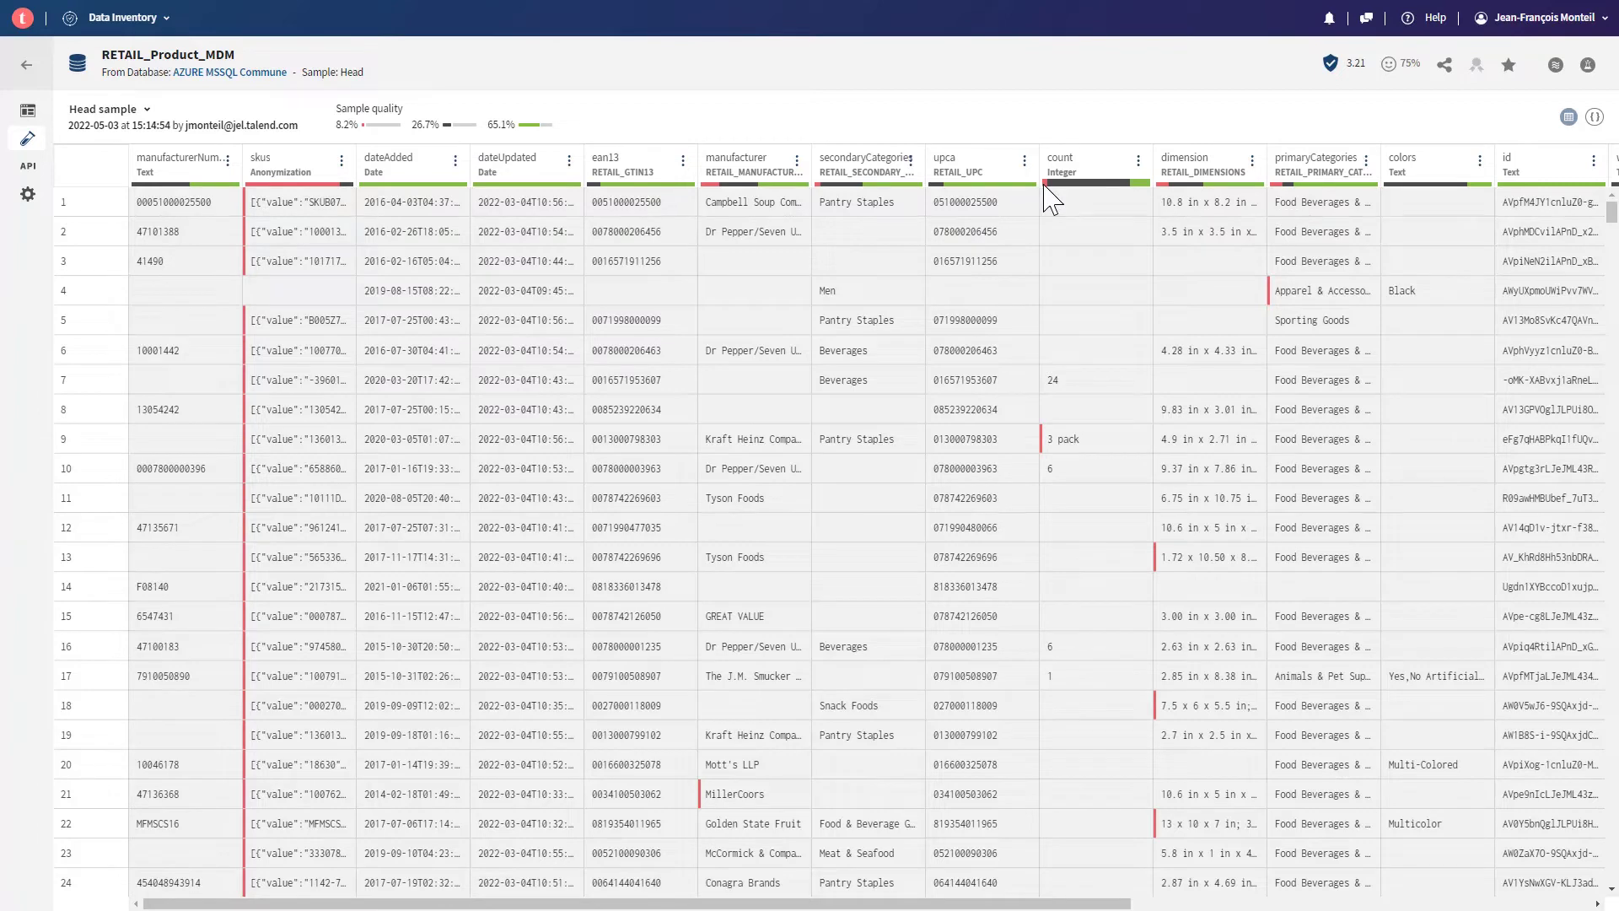
- Review the sample grid's quality bars, then show the preparations built on RETAIL_Product_MDM
{"action": "mouse_move", "coordinate": [1046, 184]}
{"action": "scroll", "coordinate": [1079, 445], "scroll_direction": "down", "scroll_amount": 1}
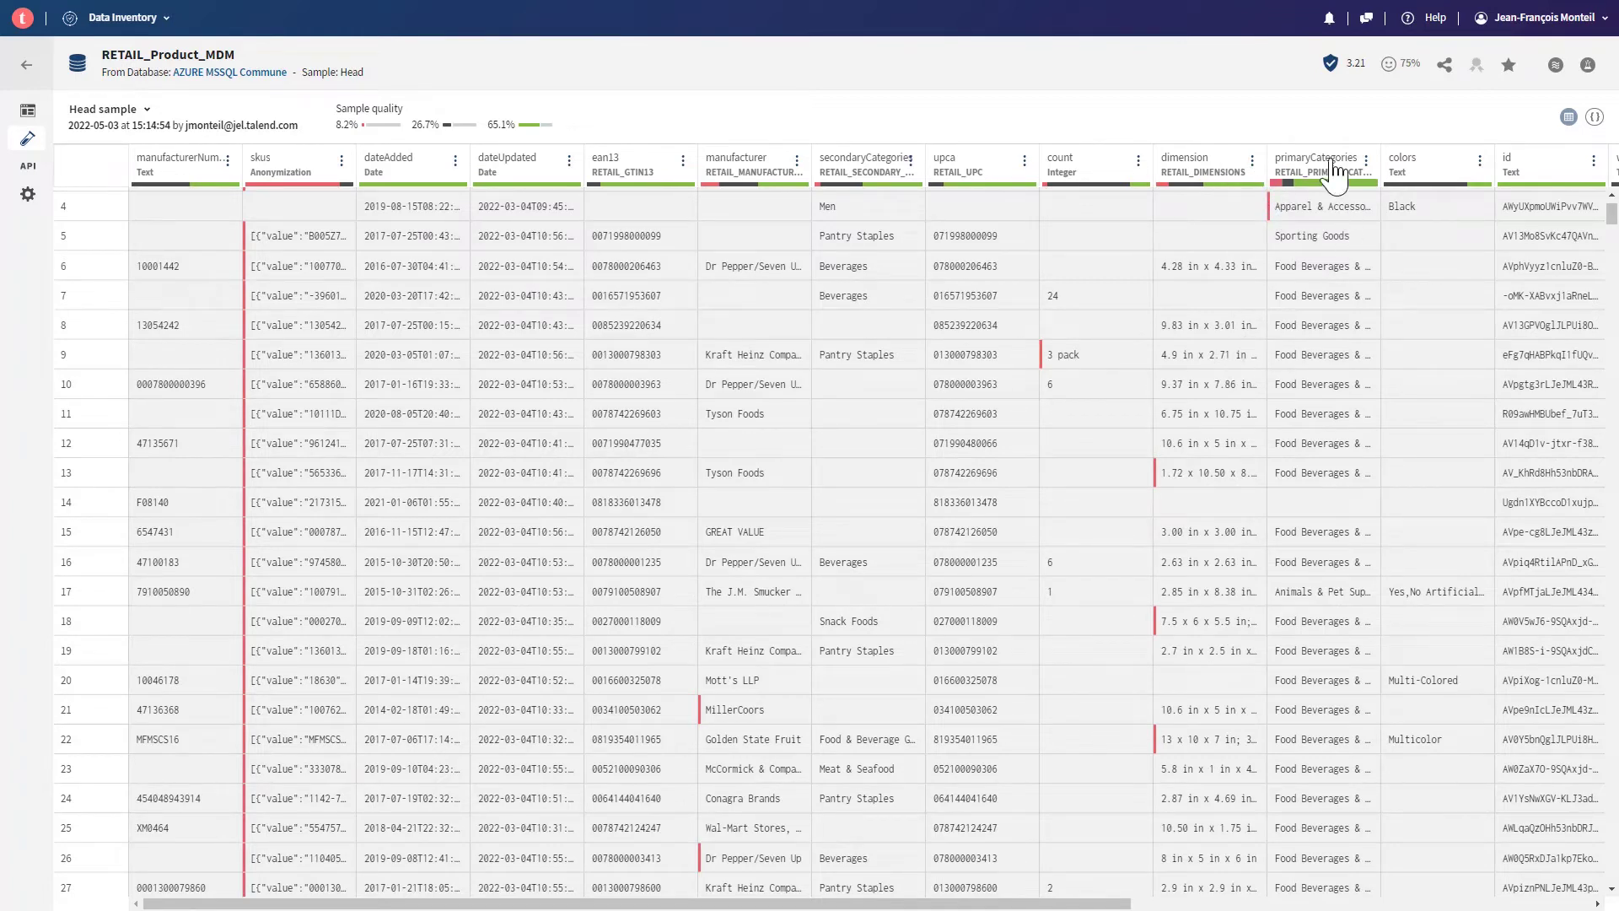
{"action": "scroll", "coordinate": [1305, 406], "scroll_direction": "up", "scroll_amount": 1}
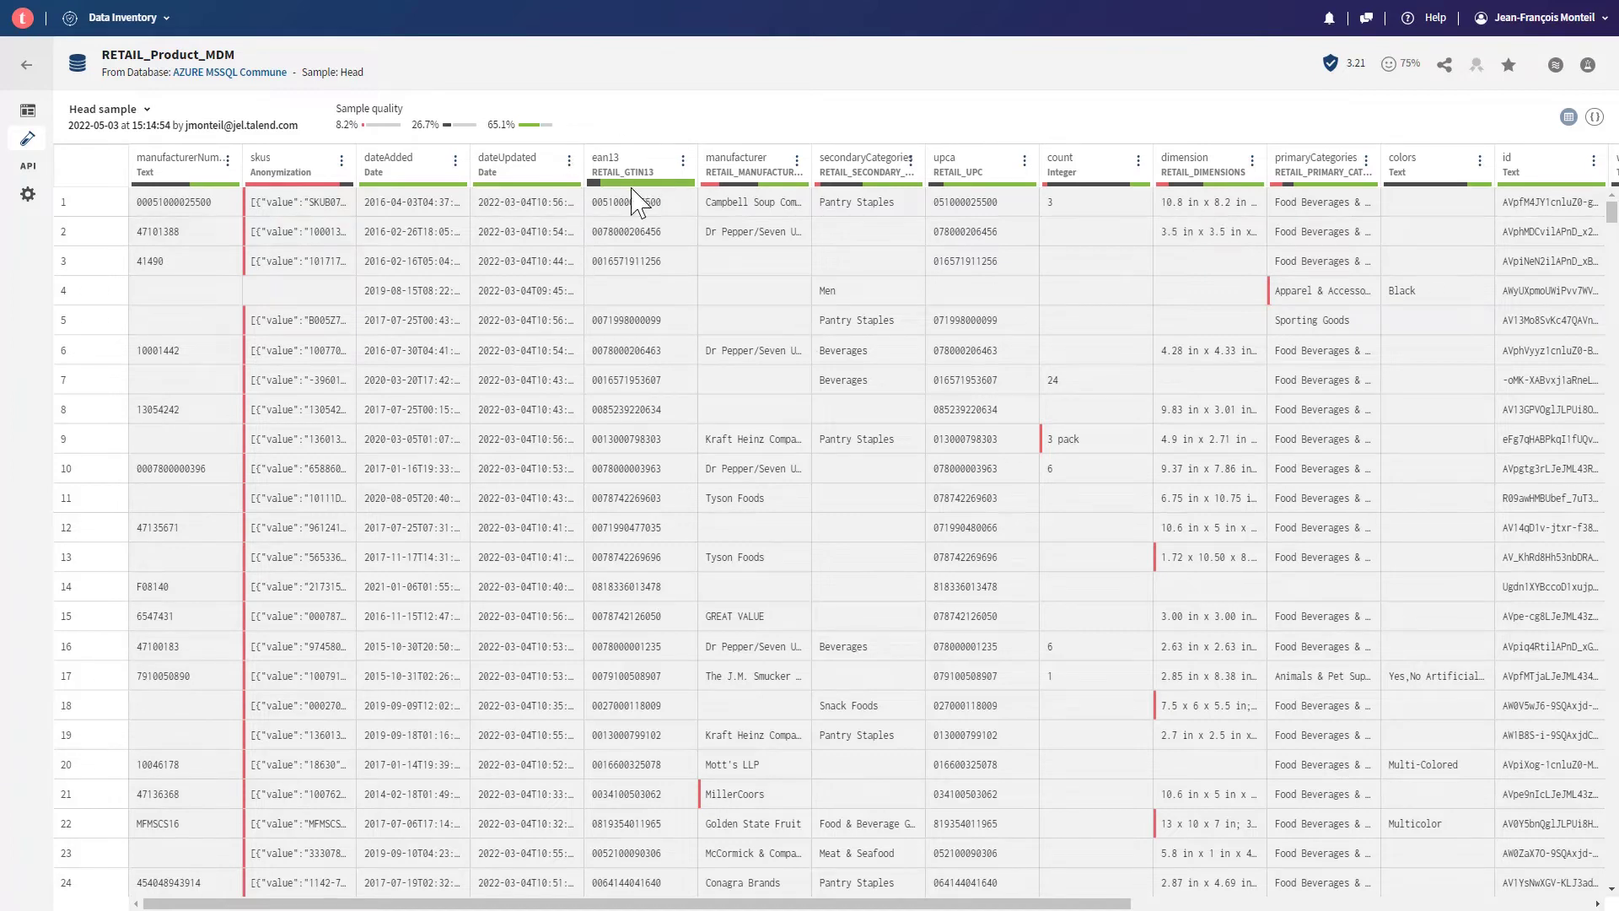
{"action": "mouse_move", "coordinate": [592, 186]}
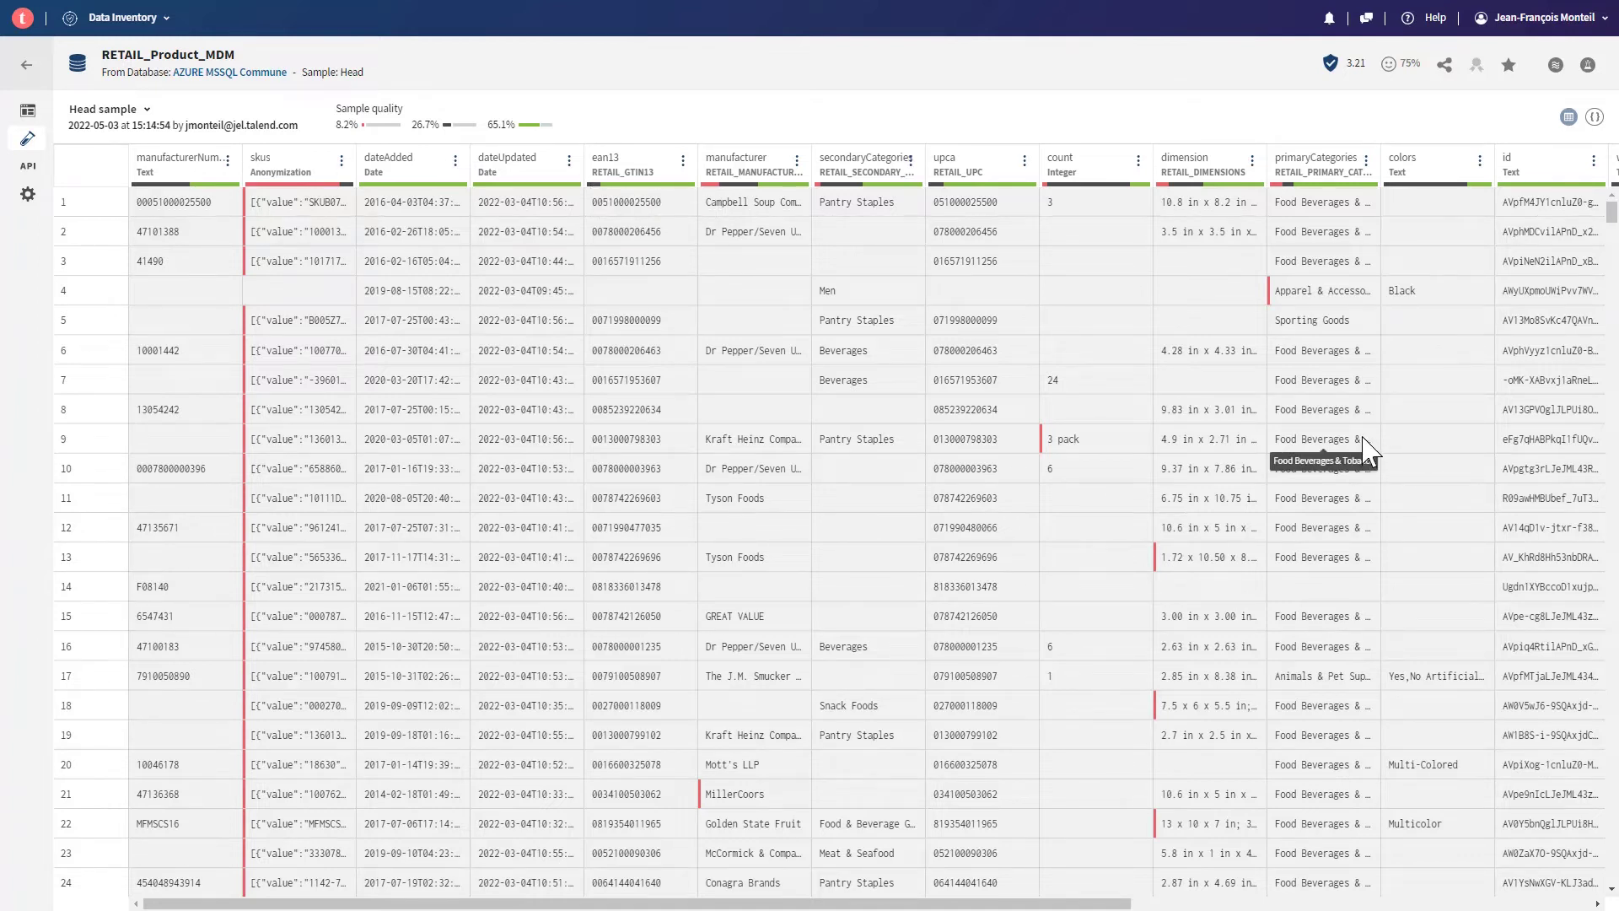
{"action": "left_click", "coordinate": [1588, 67]}
- Create a new preparation from RETAIL_Product_MDM and view the count column's value patterns
{"action": "left_click", "coordinate": [1575, 113]}
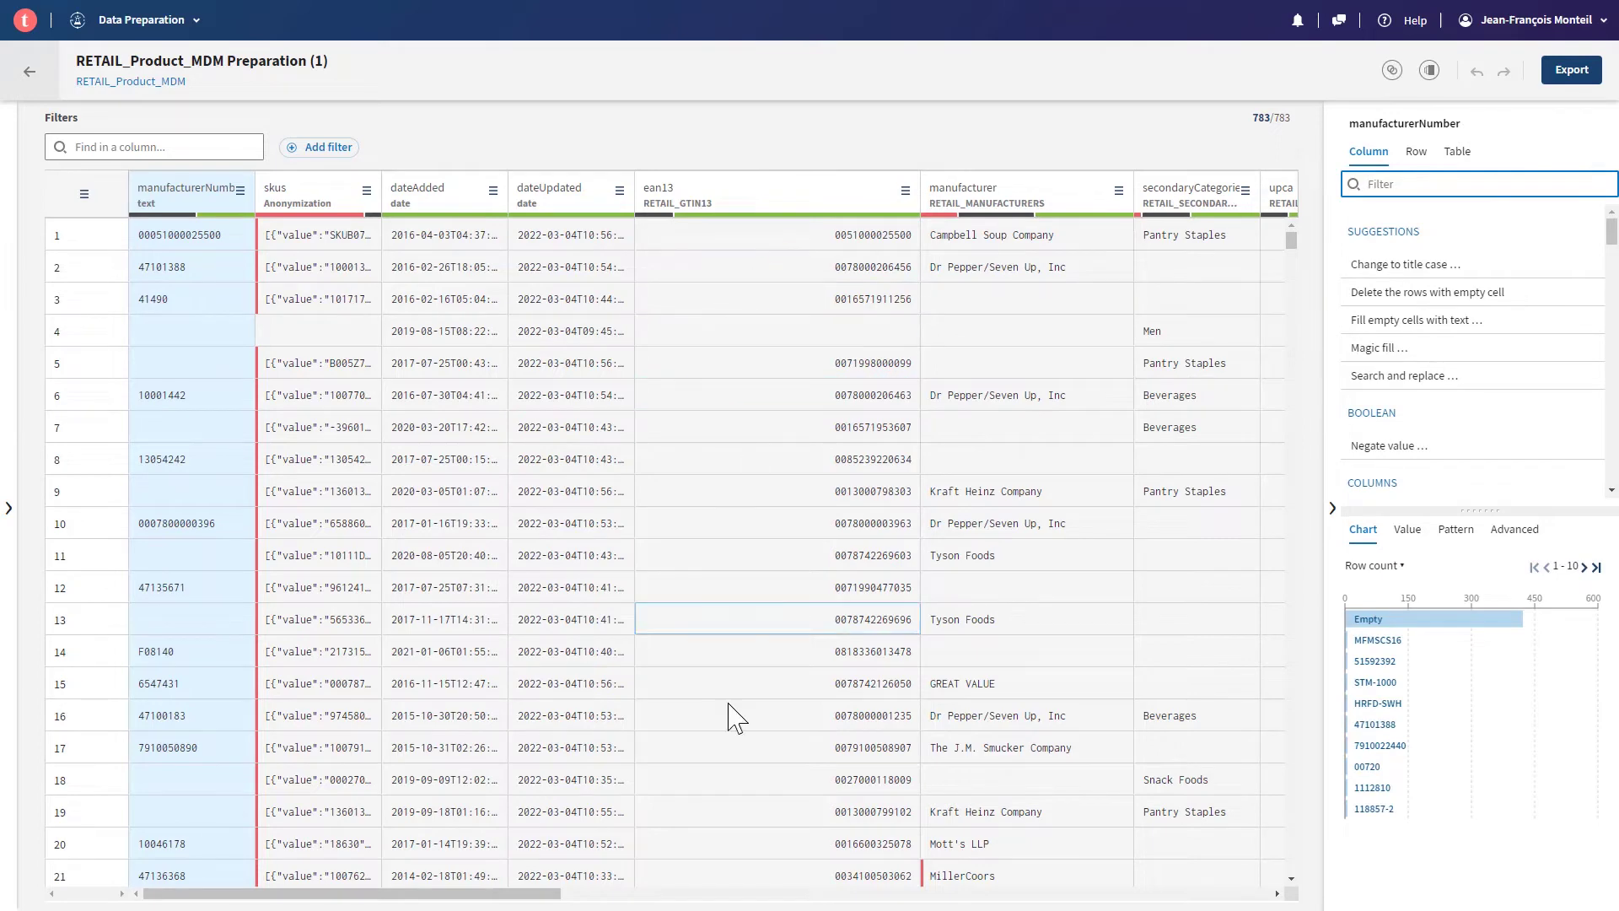
{"action": "left_click_drag", "start_coordinate": [496, 899], "coordinate": [693, 902]}
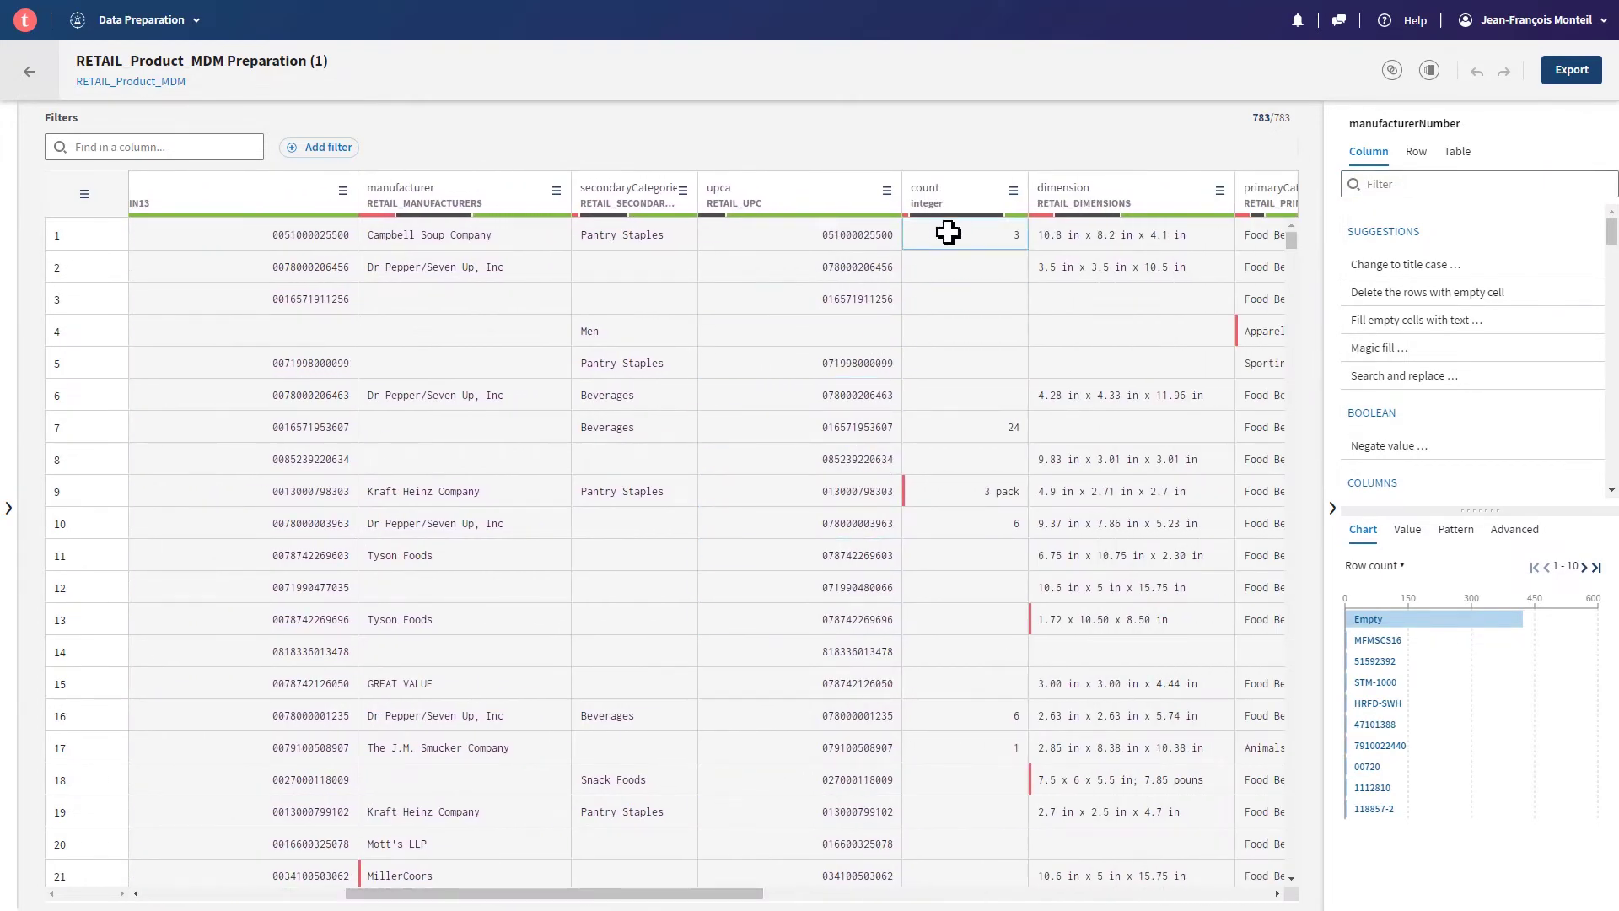
{"action": "left_click", "coordinate": [972, 207]}
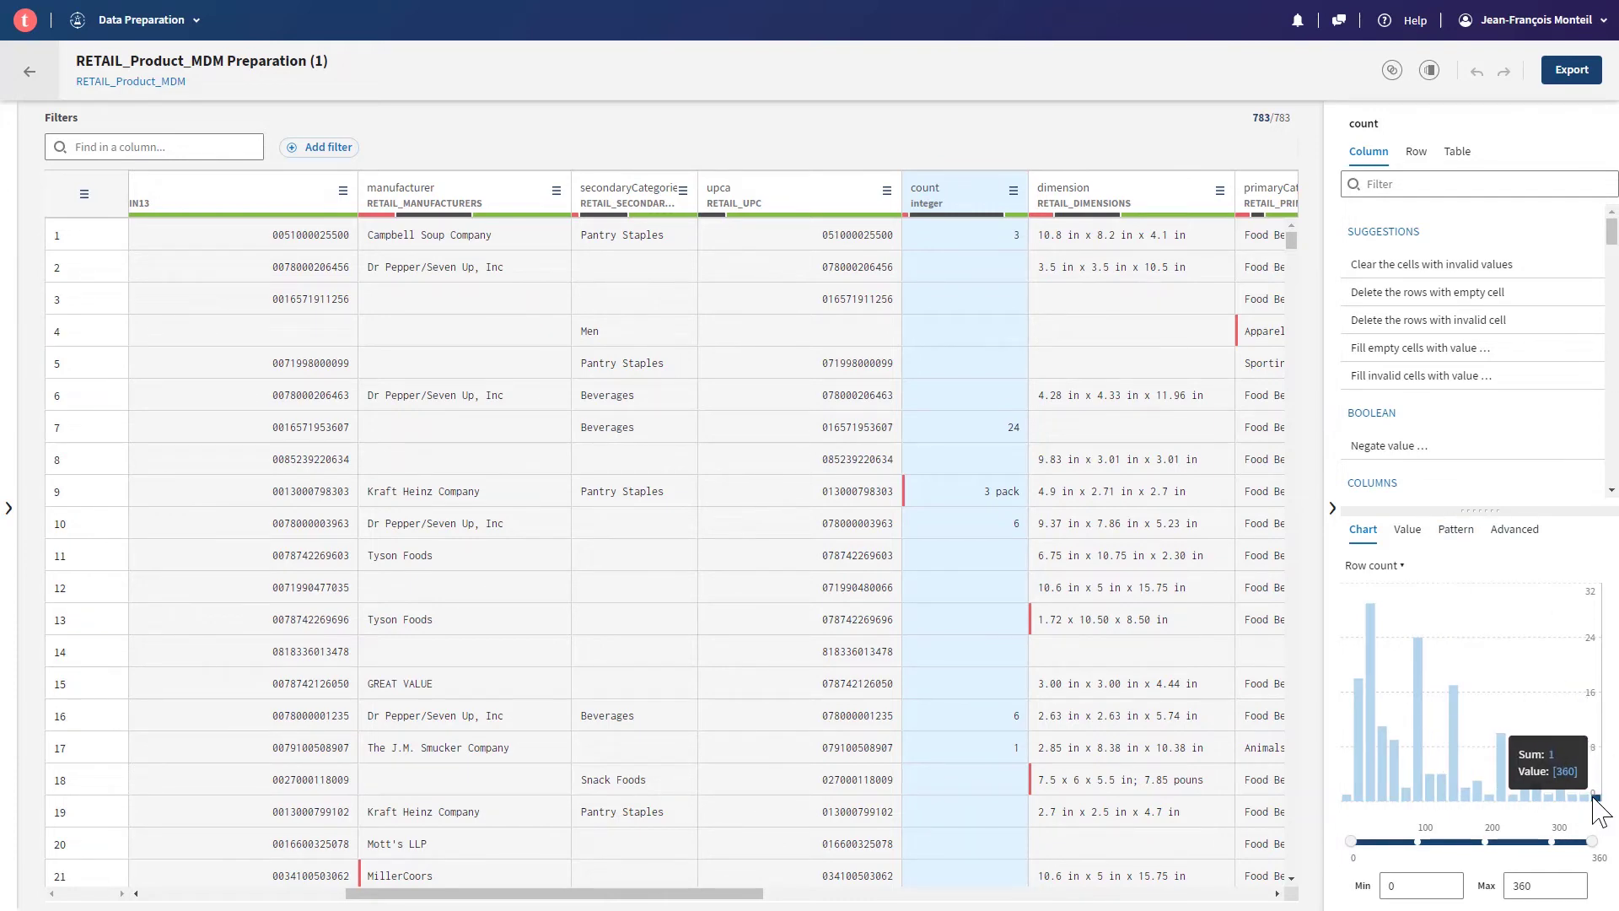
{"action": "left_click", "coordinate": [1456, 531]}
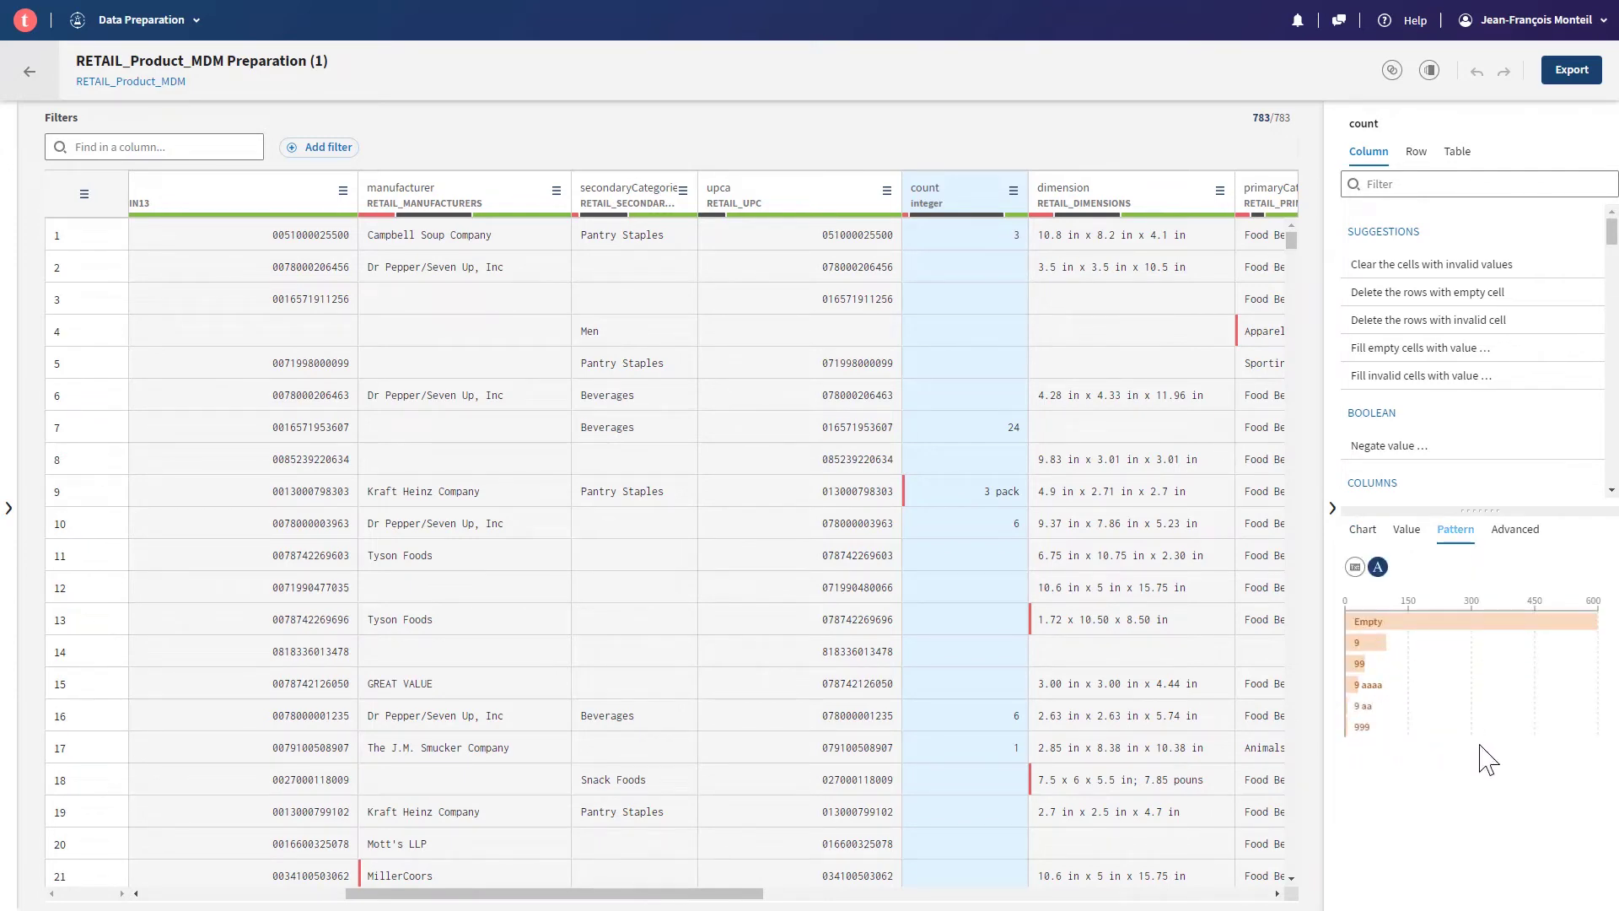
{"action": "mouse_move", "coordinate": [1414, 704]}
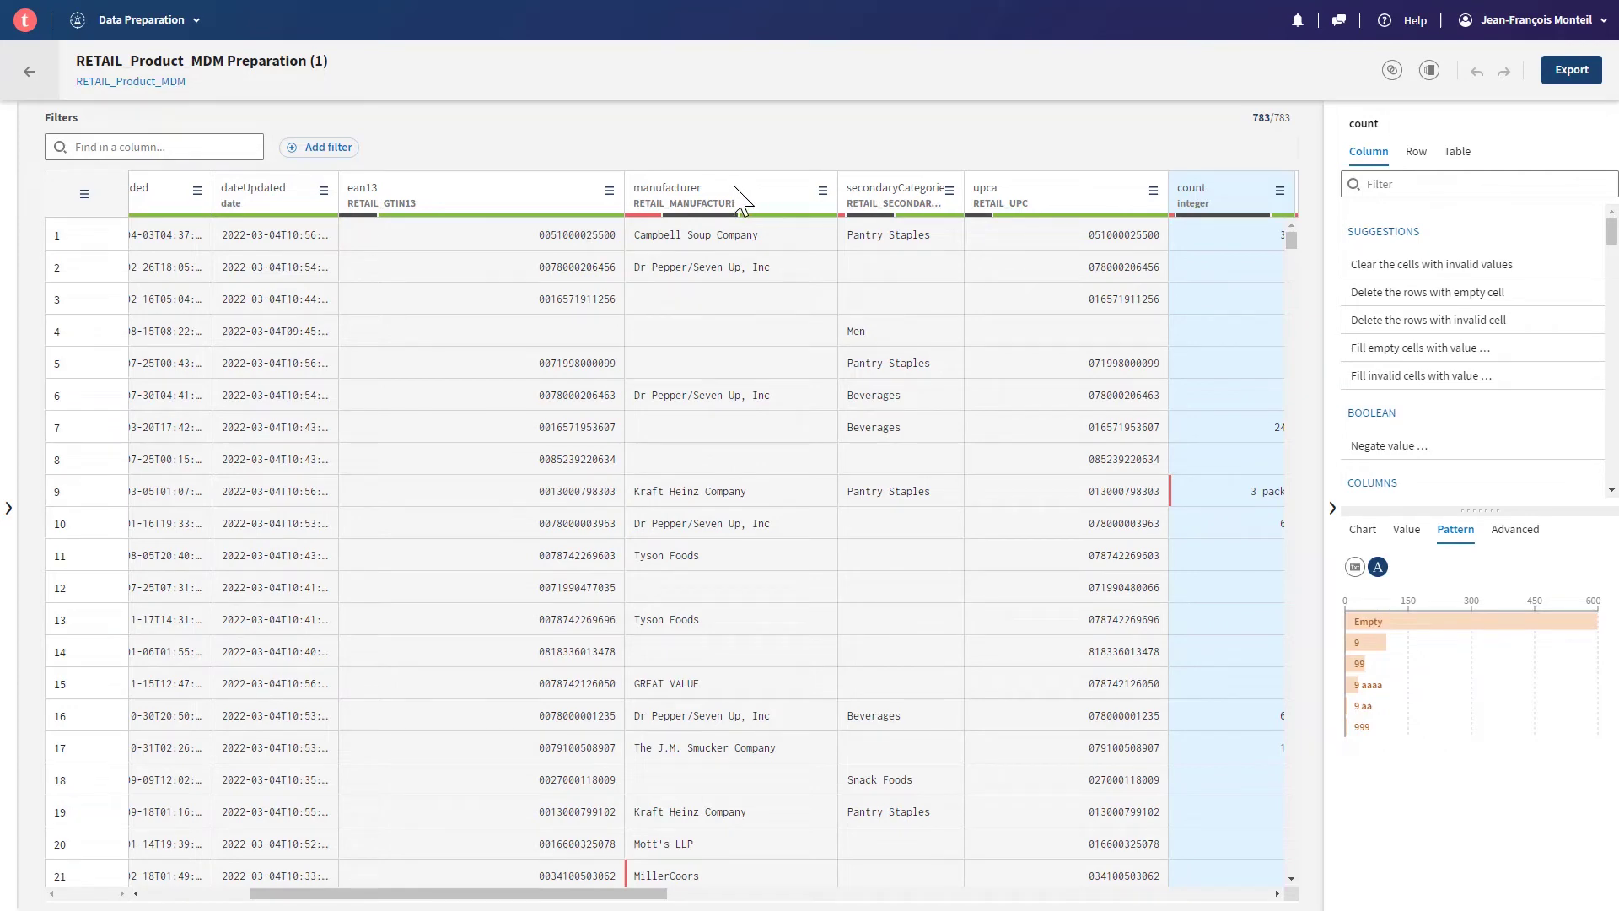
- Filter the preparation to the 135 rows with invalid manufacturer values
{"action": "left_click", "coordinate": [735, 196]}
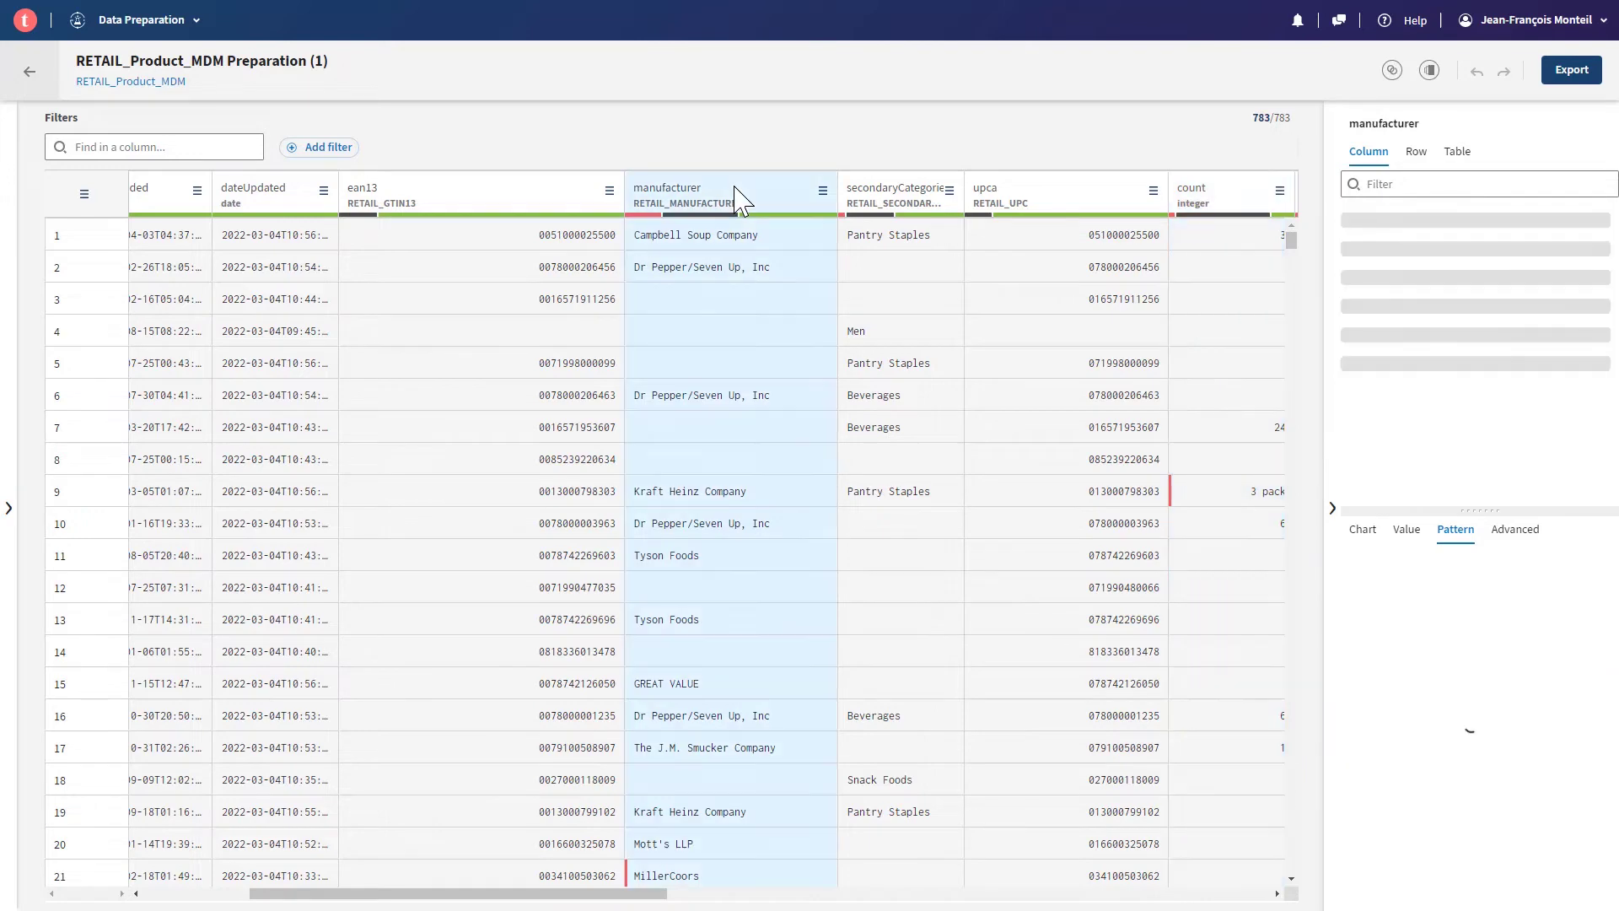
{"action": "left_click", "coordinate": [642, 216]}
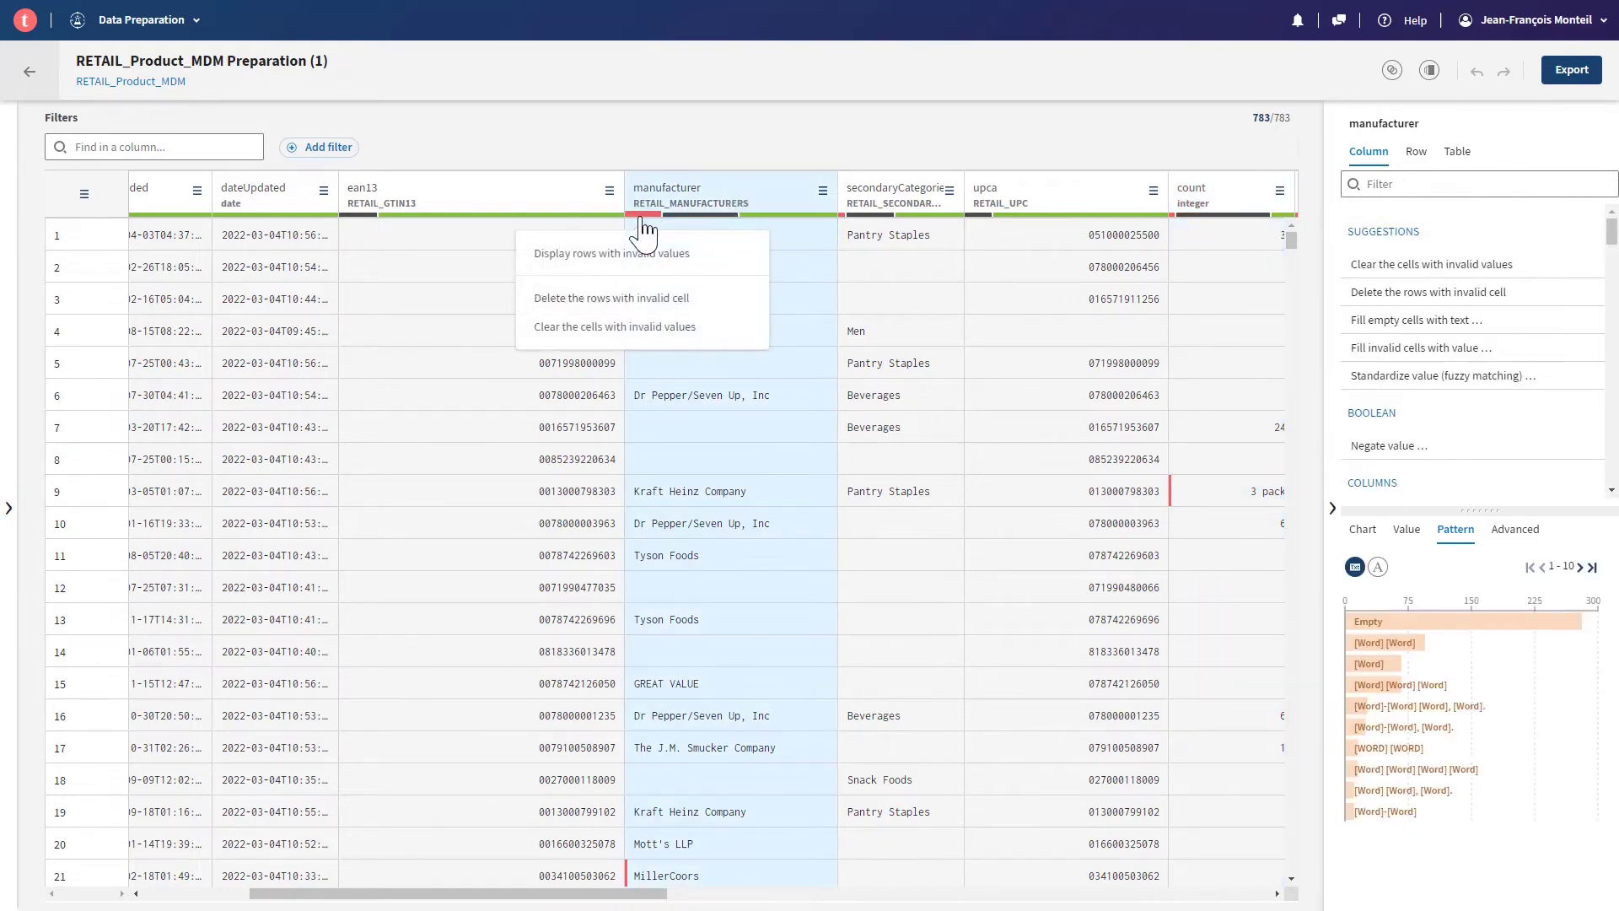
{"action": "left_click", "coordinate": [621, 258]}
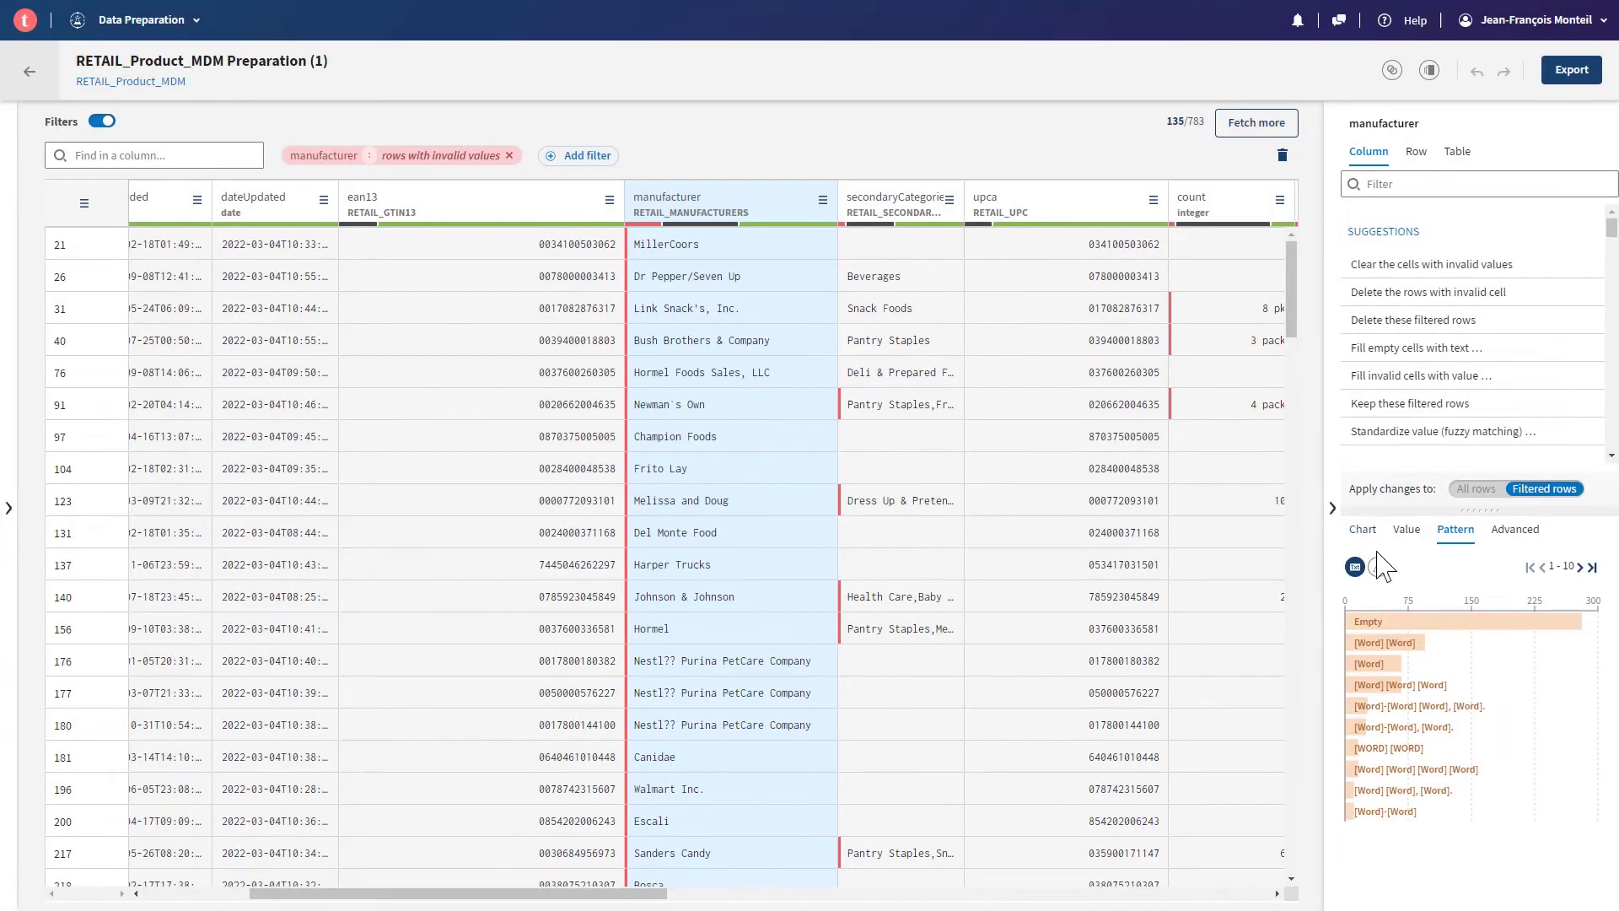
- Chart the most frequent manufacturer values and inspect the bars
{"action": "left_click", "coordinate": [1406, 530]}
{"action": "left_click", "coordinate": [1362, 530]}
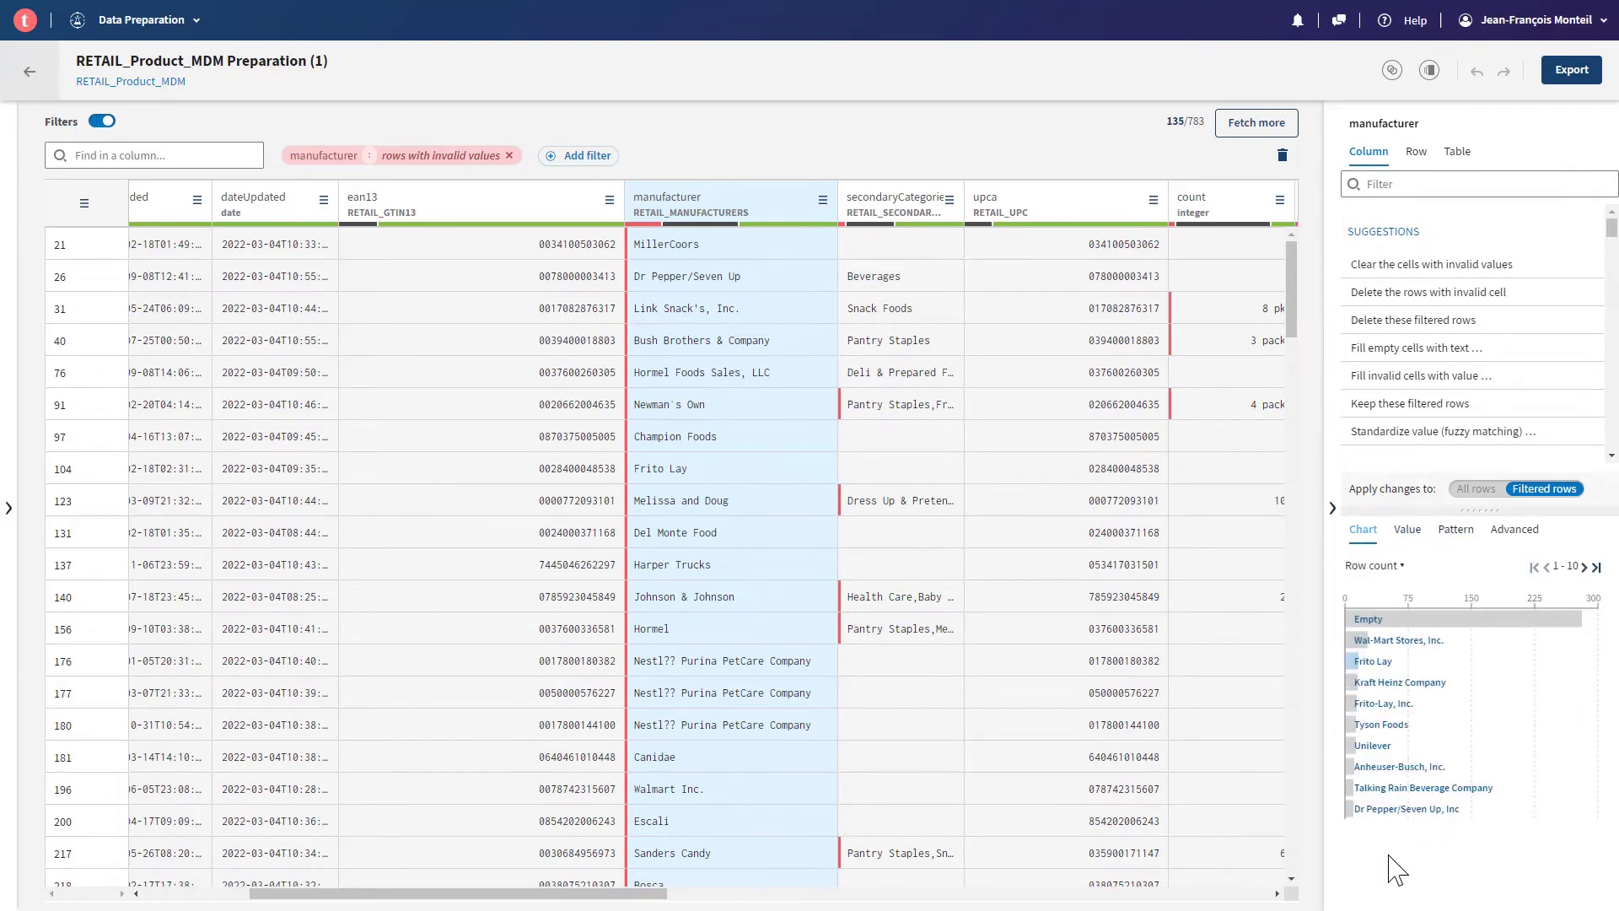
{"action": "mouse_move", "coordinate": [1401, 822]}
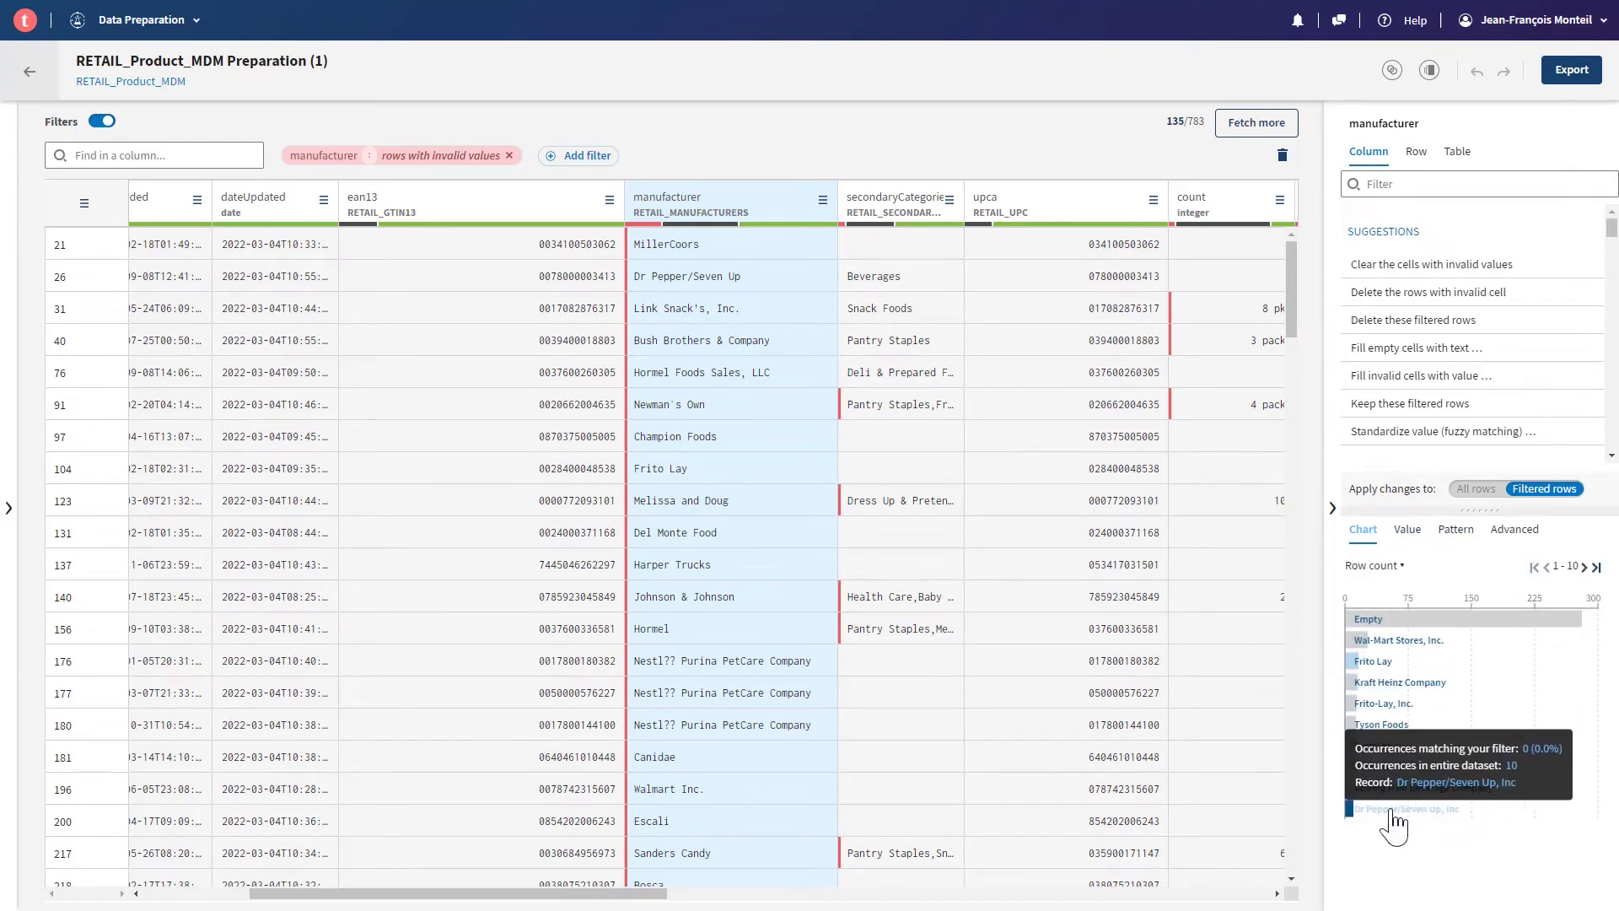
{"action": "mouse_move", "coordinate": [1446, 653]}
{"action": "mouse_move", "coordinate": [1503, 693]}
{"action": "mouse_move", "coordinate": [1395, 736]}
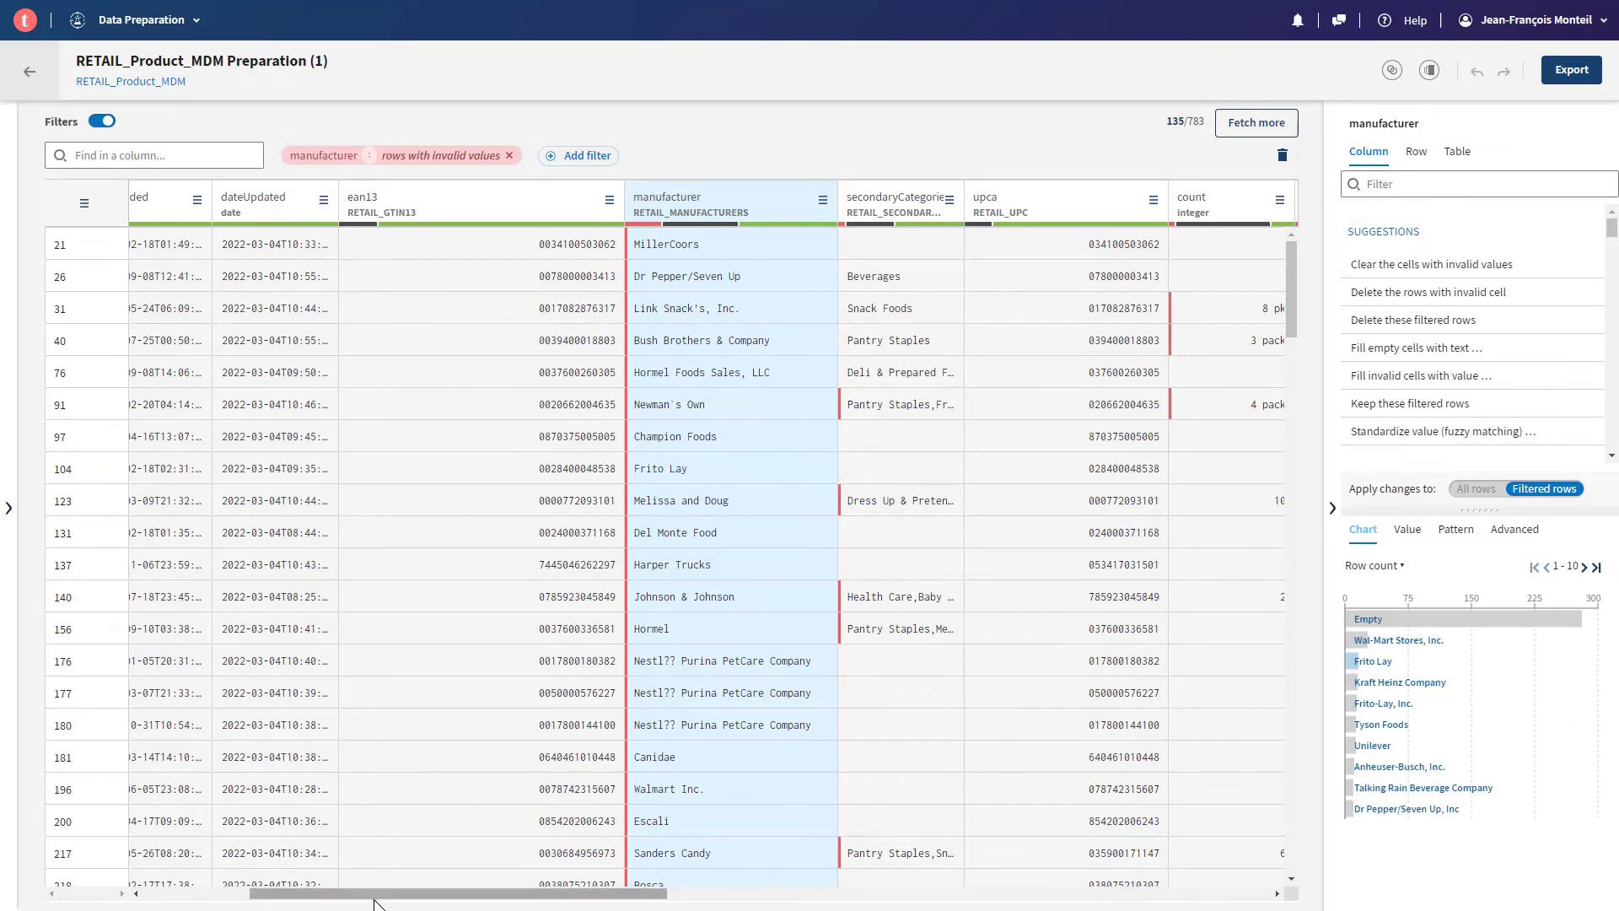
- Bring the count column into view and review its Pattern chart of mixed digit-letter values
{"action": "left_click_drag", "start_coordinate": [371, 895], "coordinate": [566, 900]}
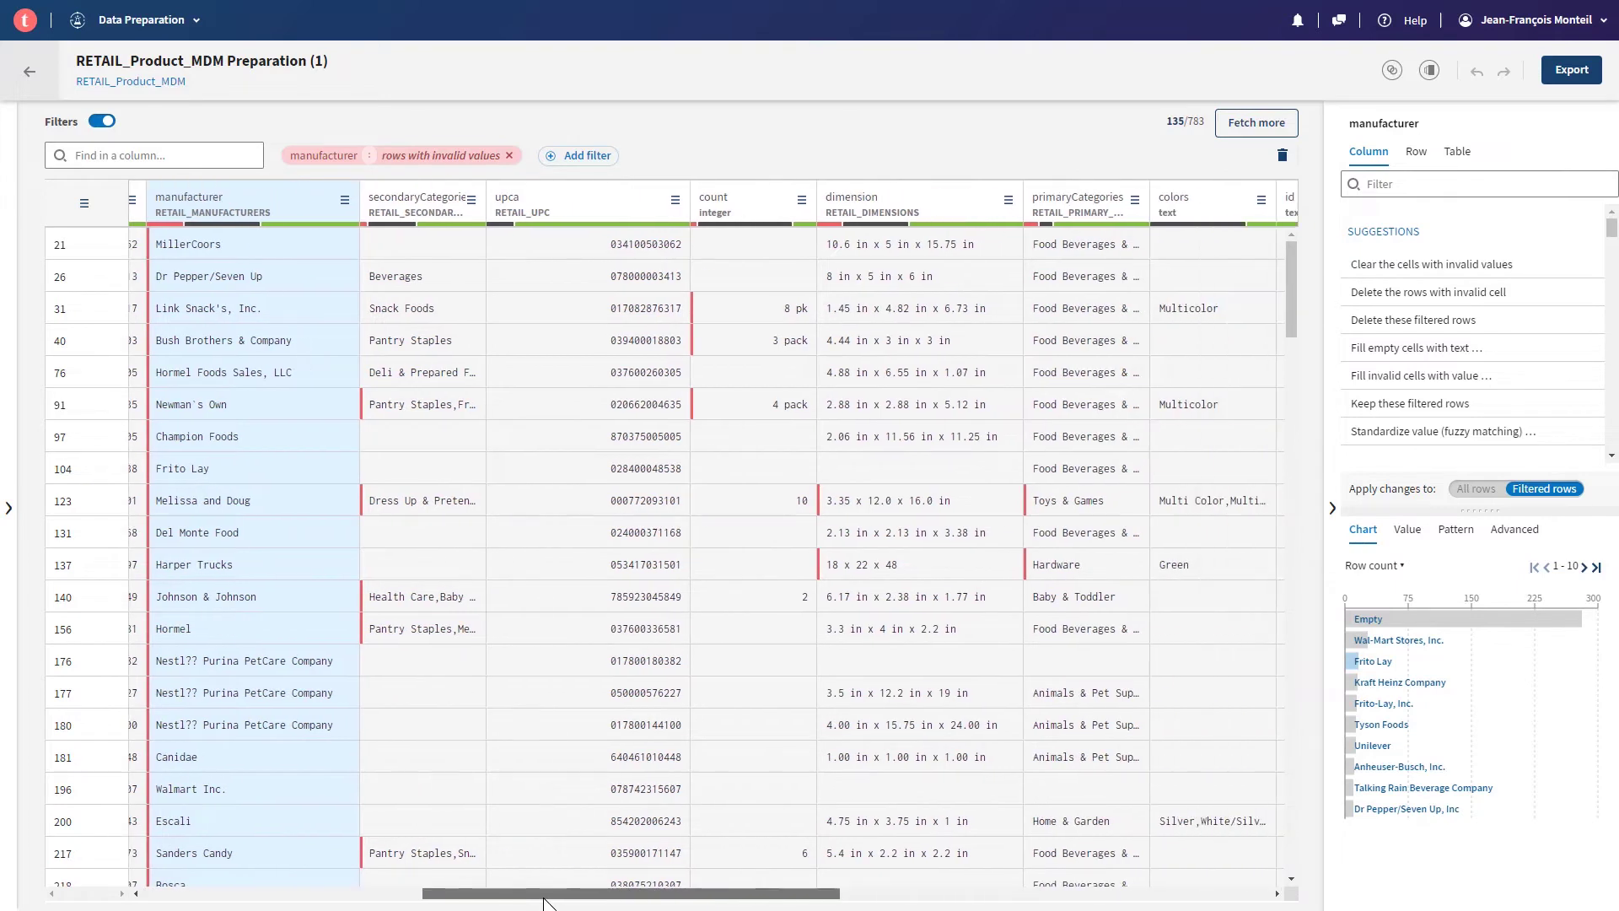
{"action": "left_click", "coordinate": [919, 207]}
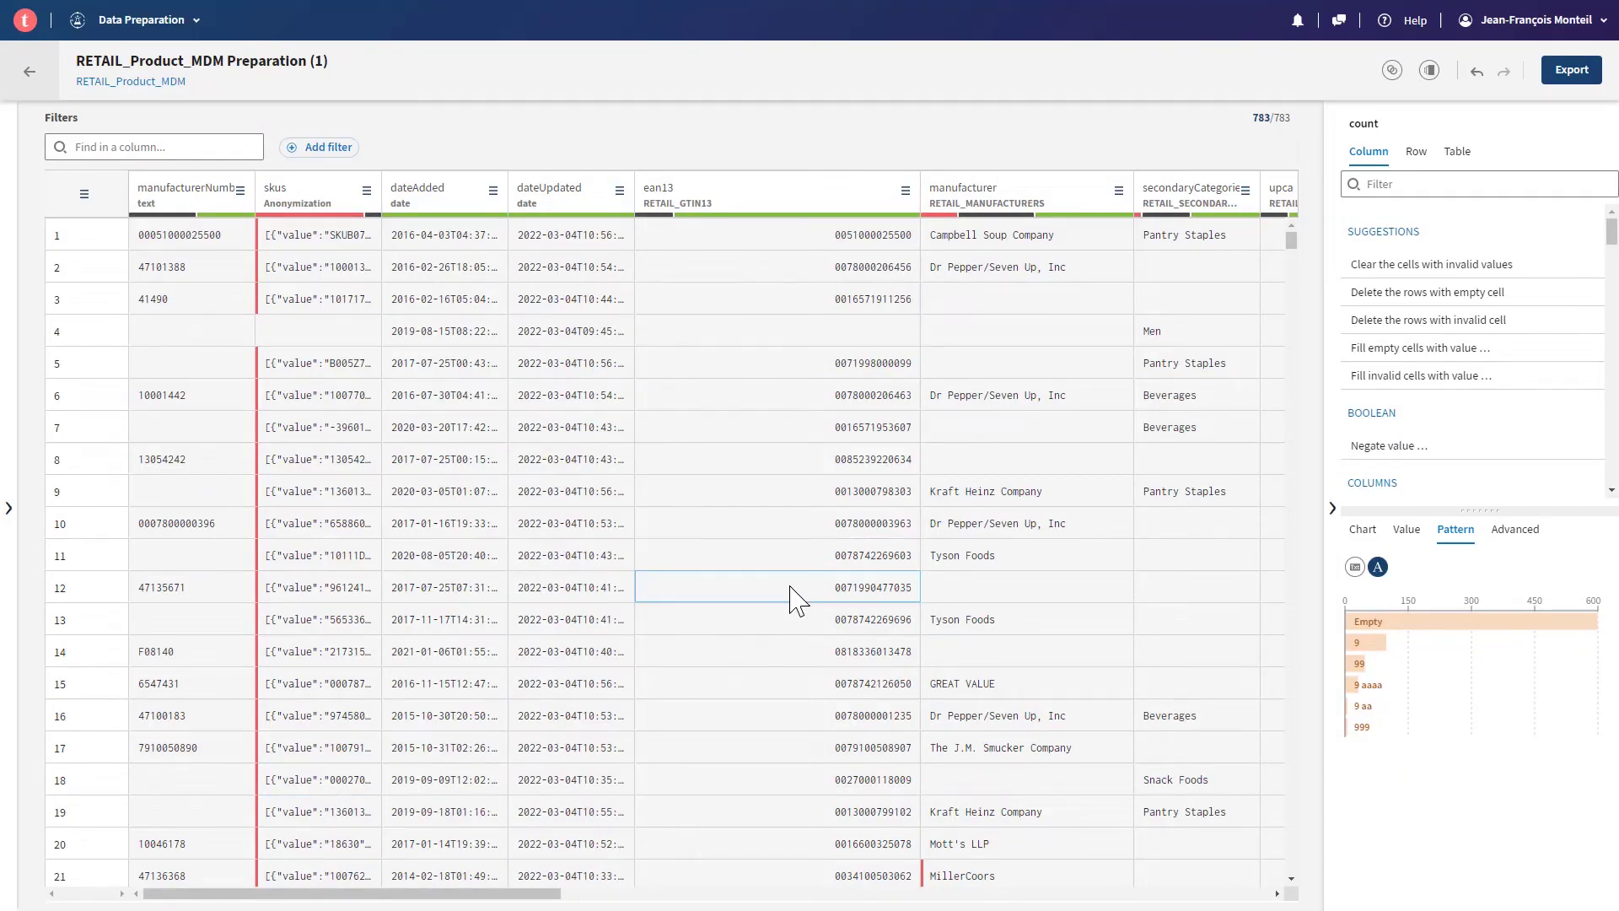
{"action": "mouse_move", "coordinate": [1396, 684]}
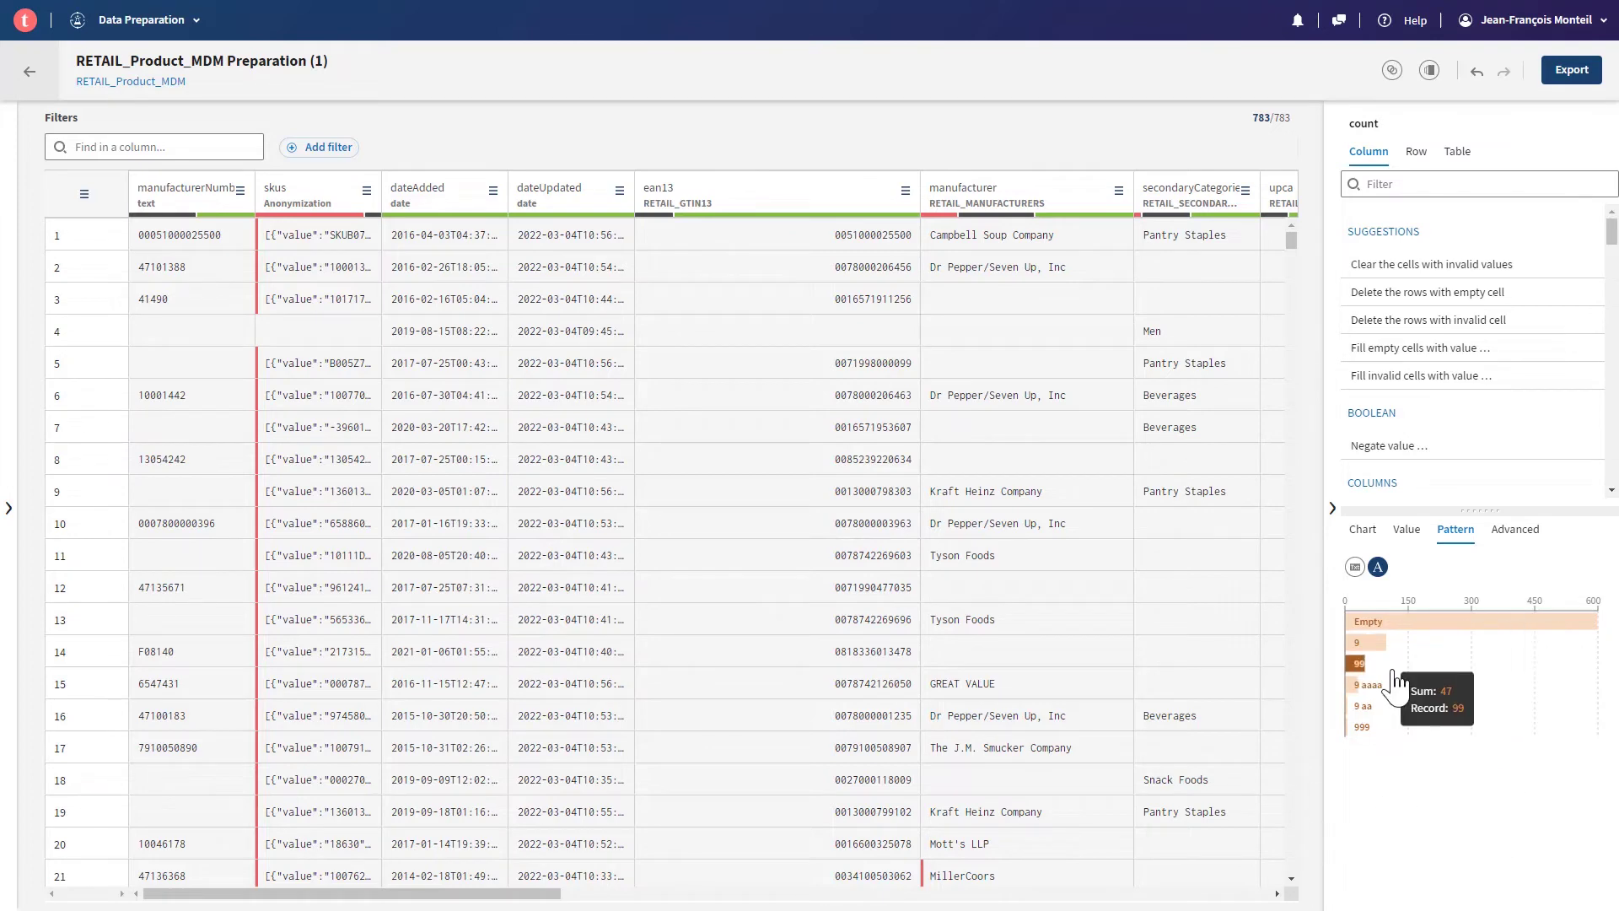
{"action": "left_click_drag", "start_coordinate": [426, 894], "coordinate": [688, 894]}
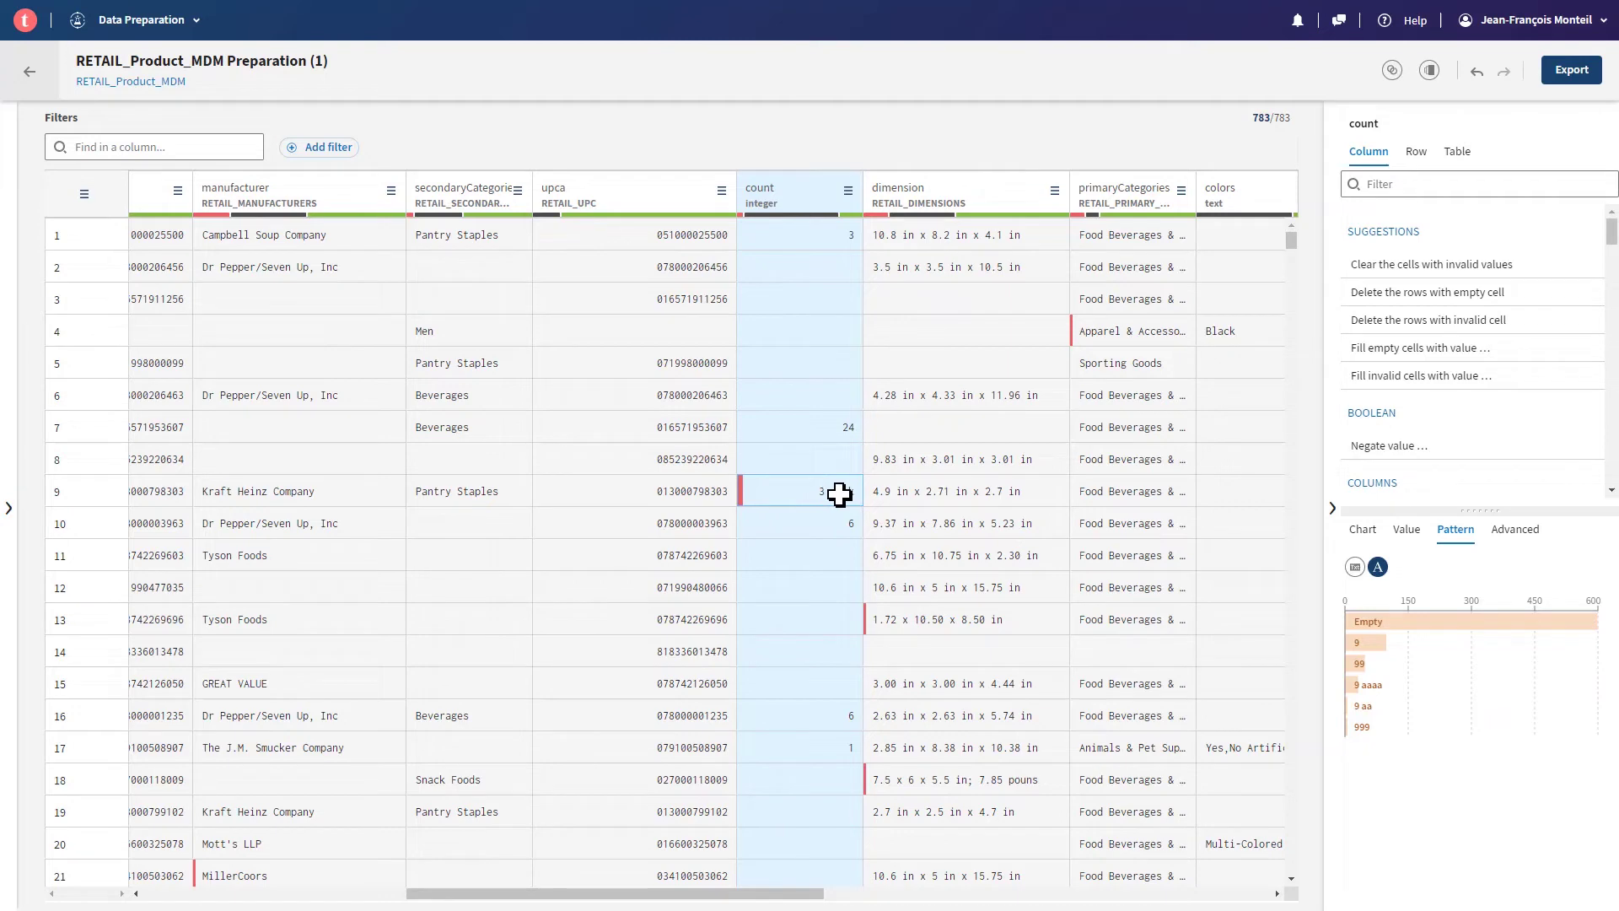
- Apply Remove non numeric characters to the count column, turning '3 pack' into 3
{"action": "left_click", "coordinate": [1403, 185]}
{"action": "left_click", "coordinate": [1403, 185]}
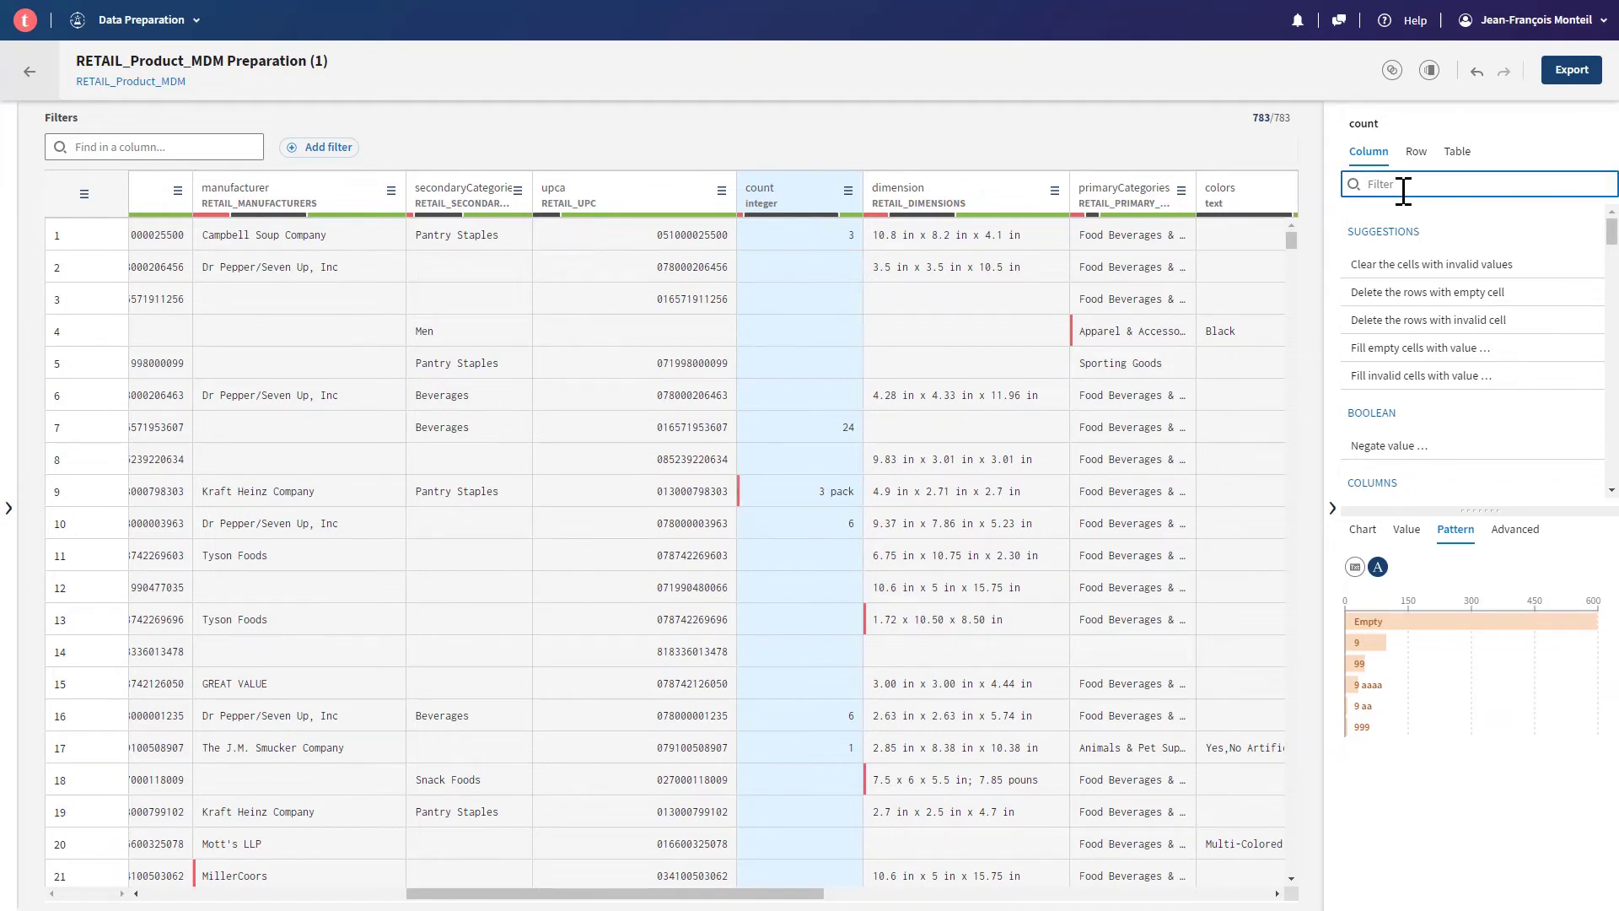
{"action": "type", "text": "non"}
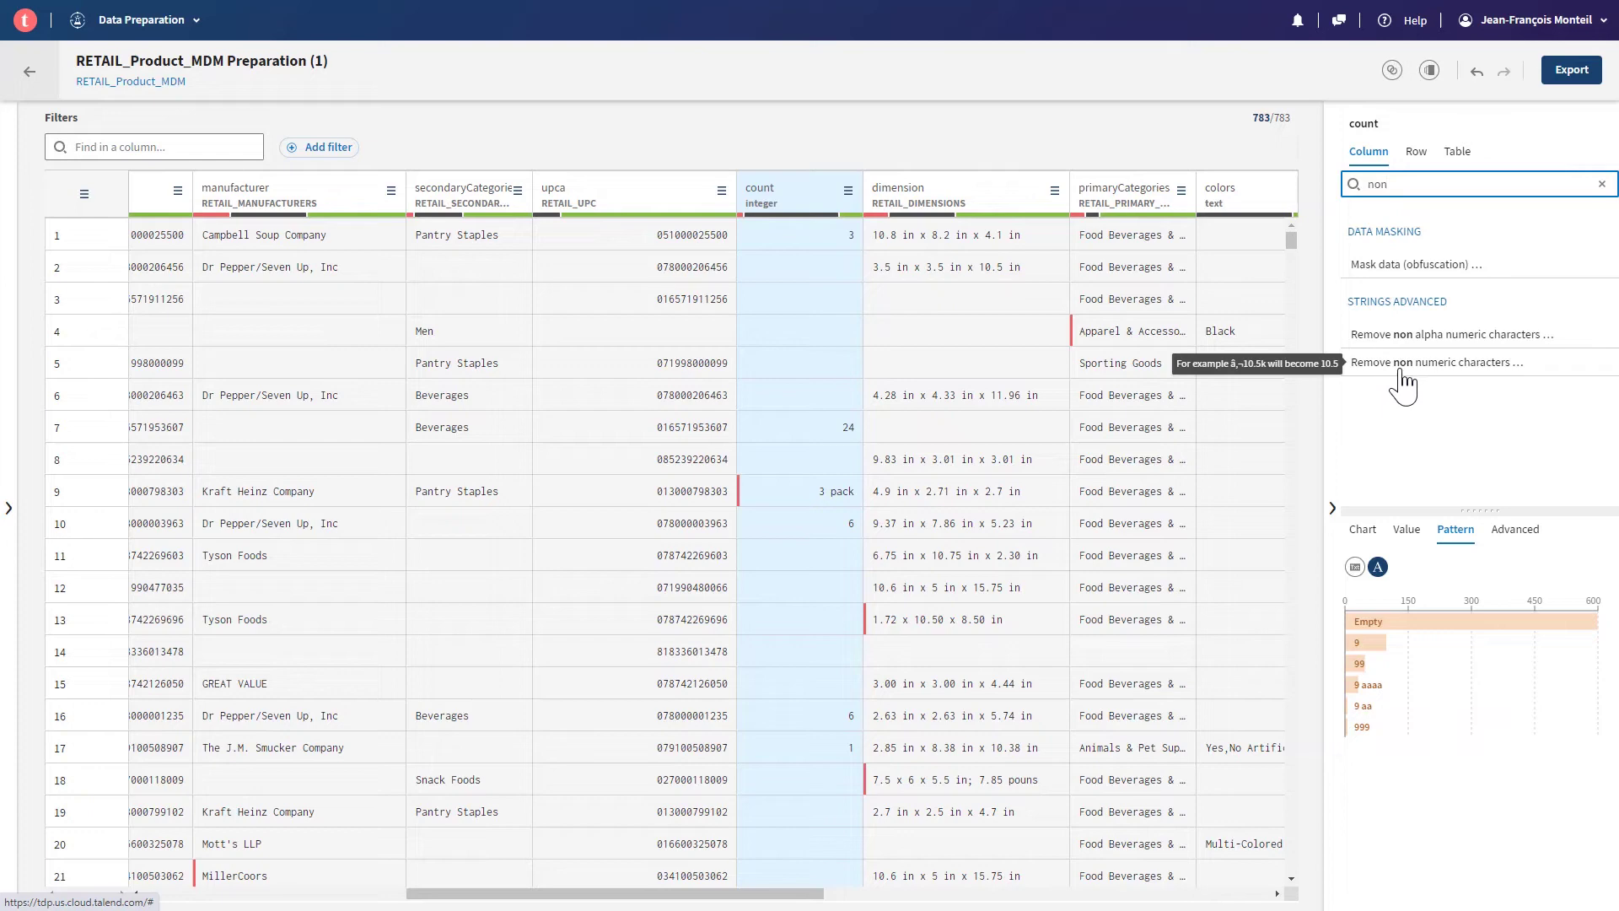
{"action": "left_click", "coordinate": [1404, 377]}
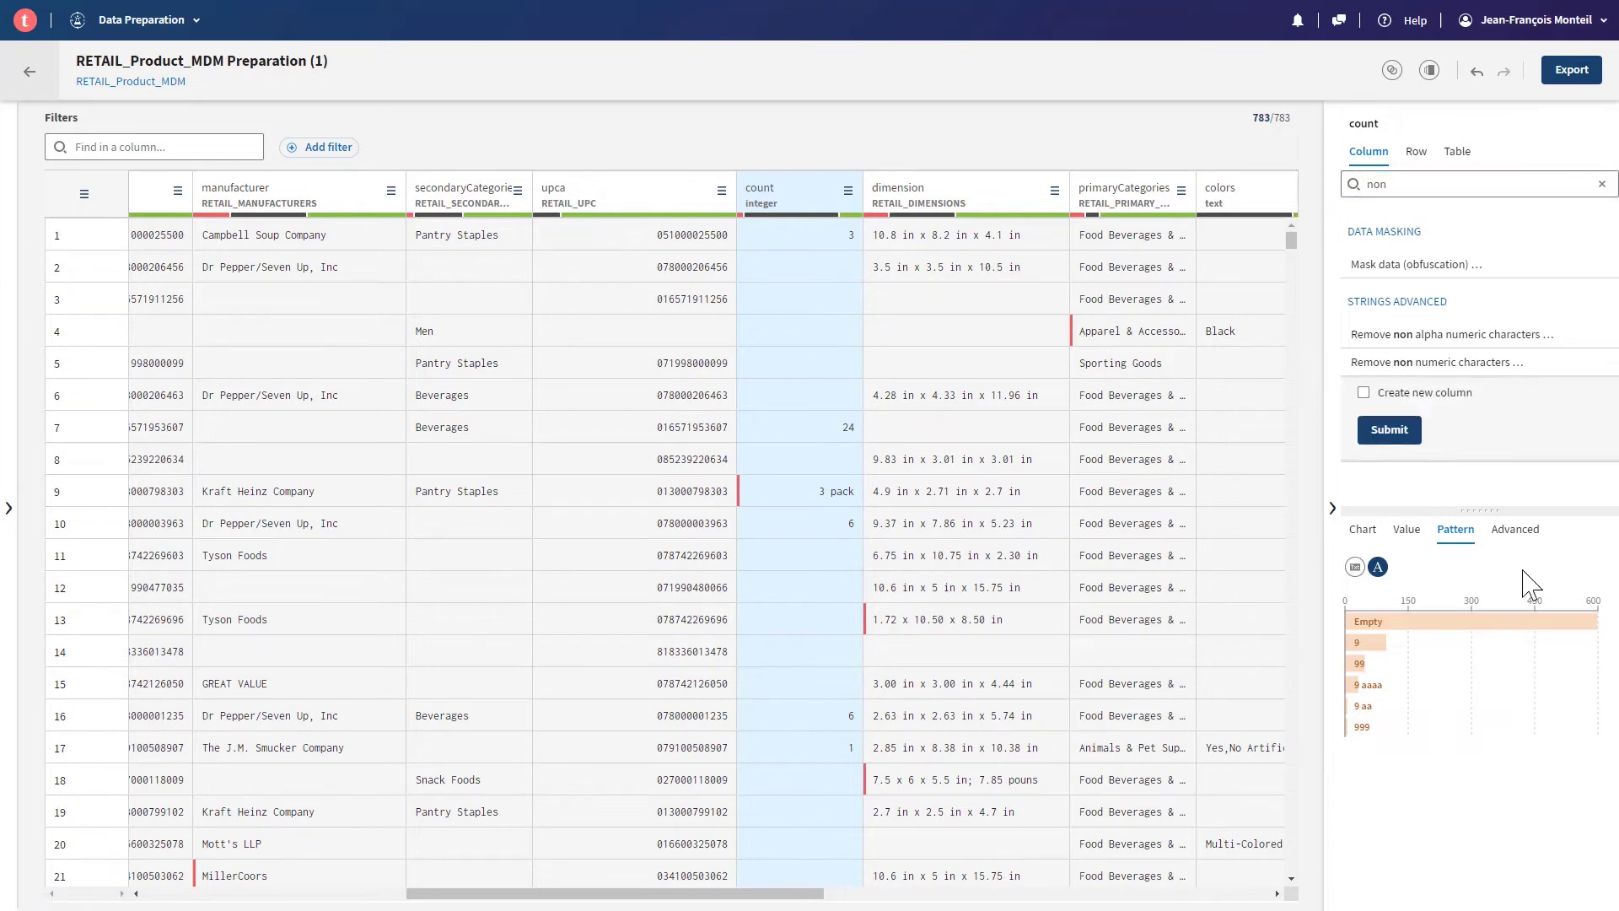
{"action": "mouse_move", "coordinate": [1374, 446]}
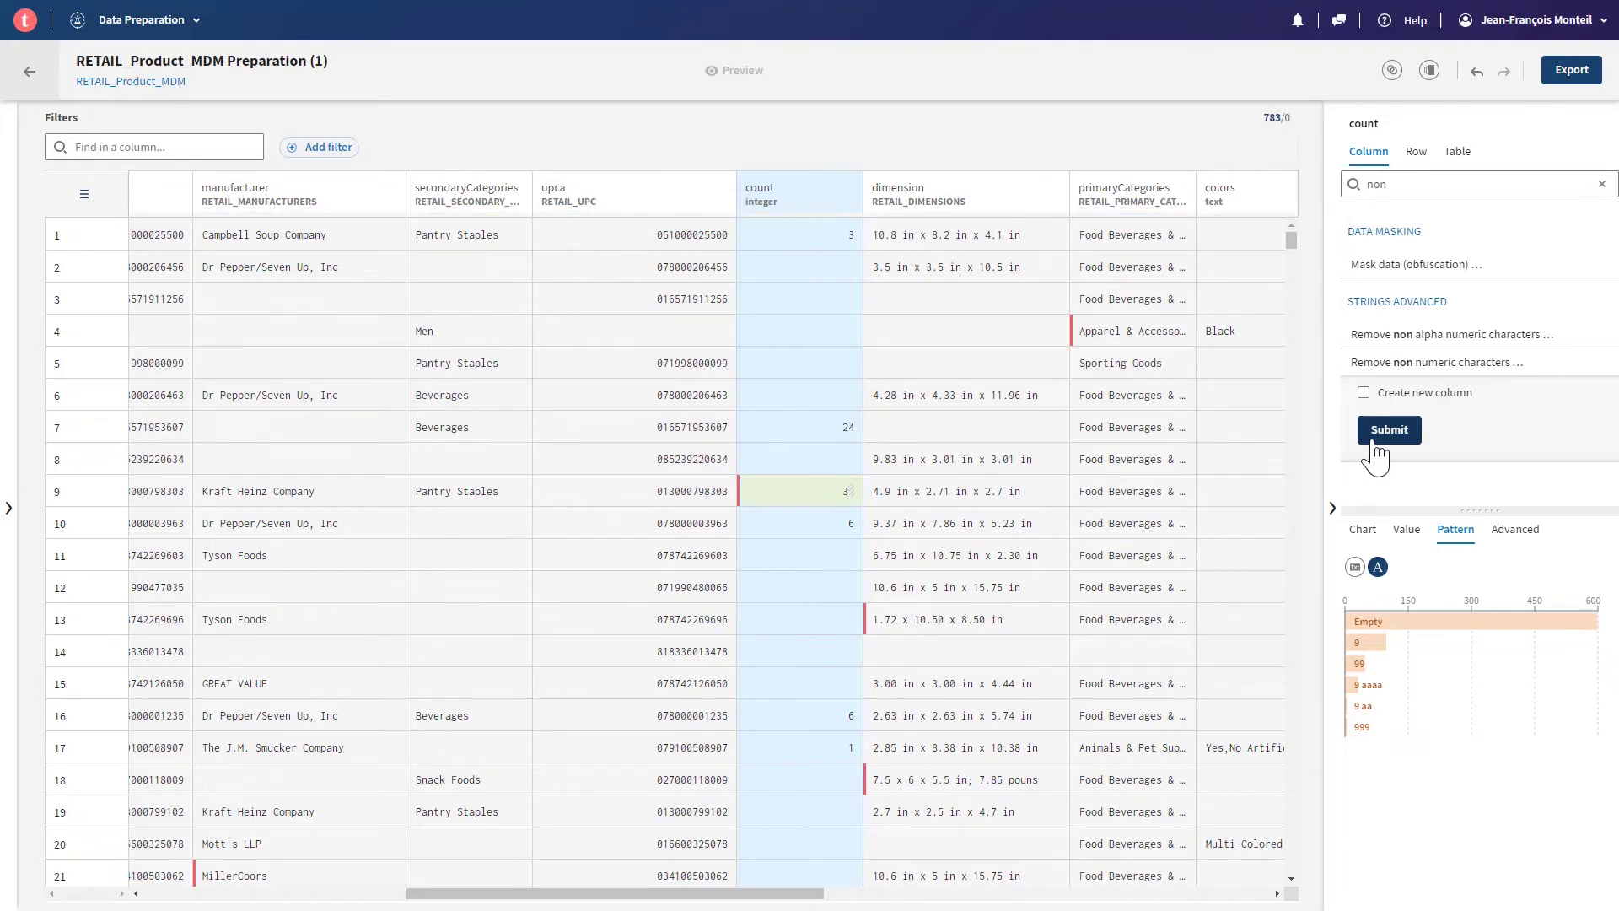
{"action": "left_click", "coordinate": [1373, 445]}
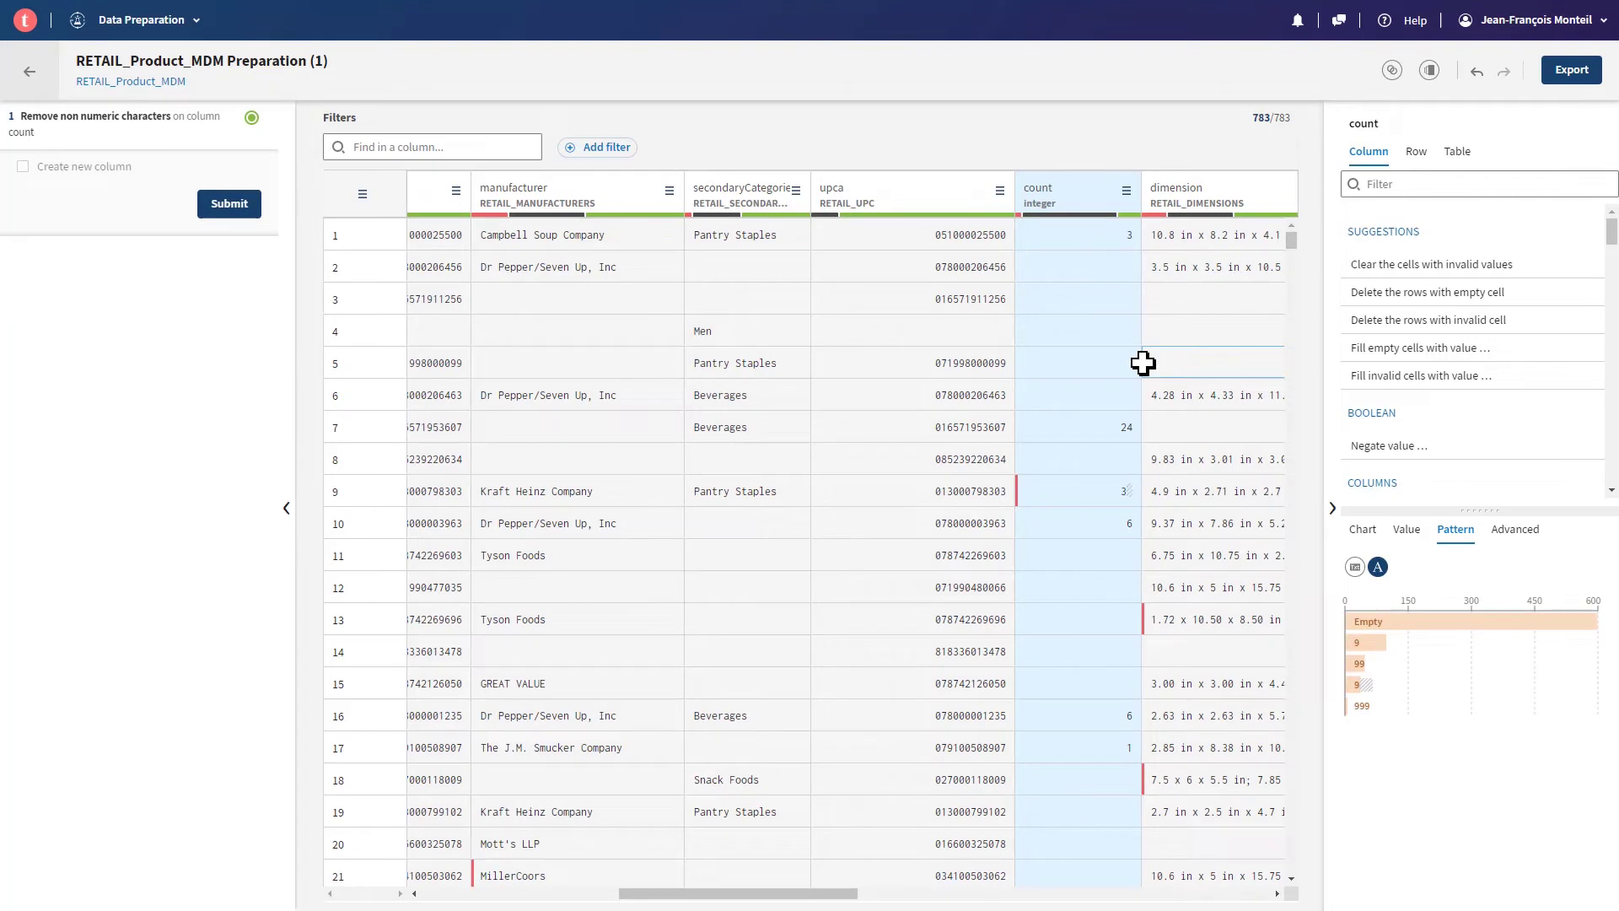
{"action": "mouse_move", "coordinate": [1379, 651]}
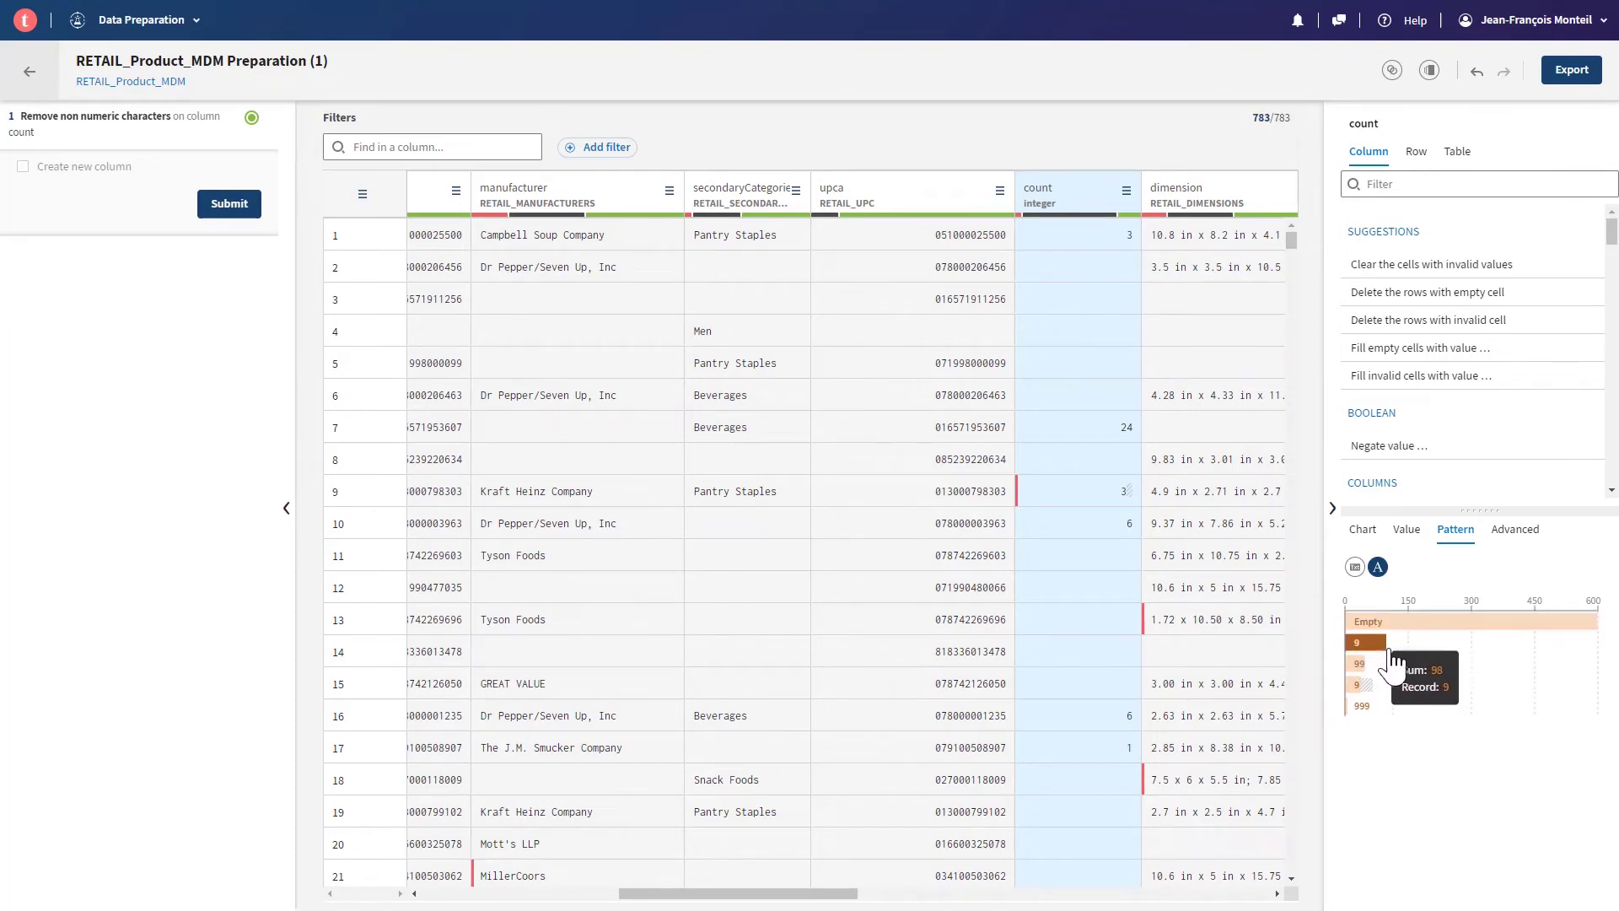
{"action": "mouse_move", "coordinate": [1406, 687]}
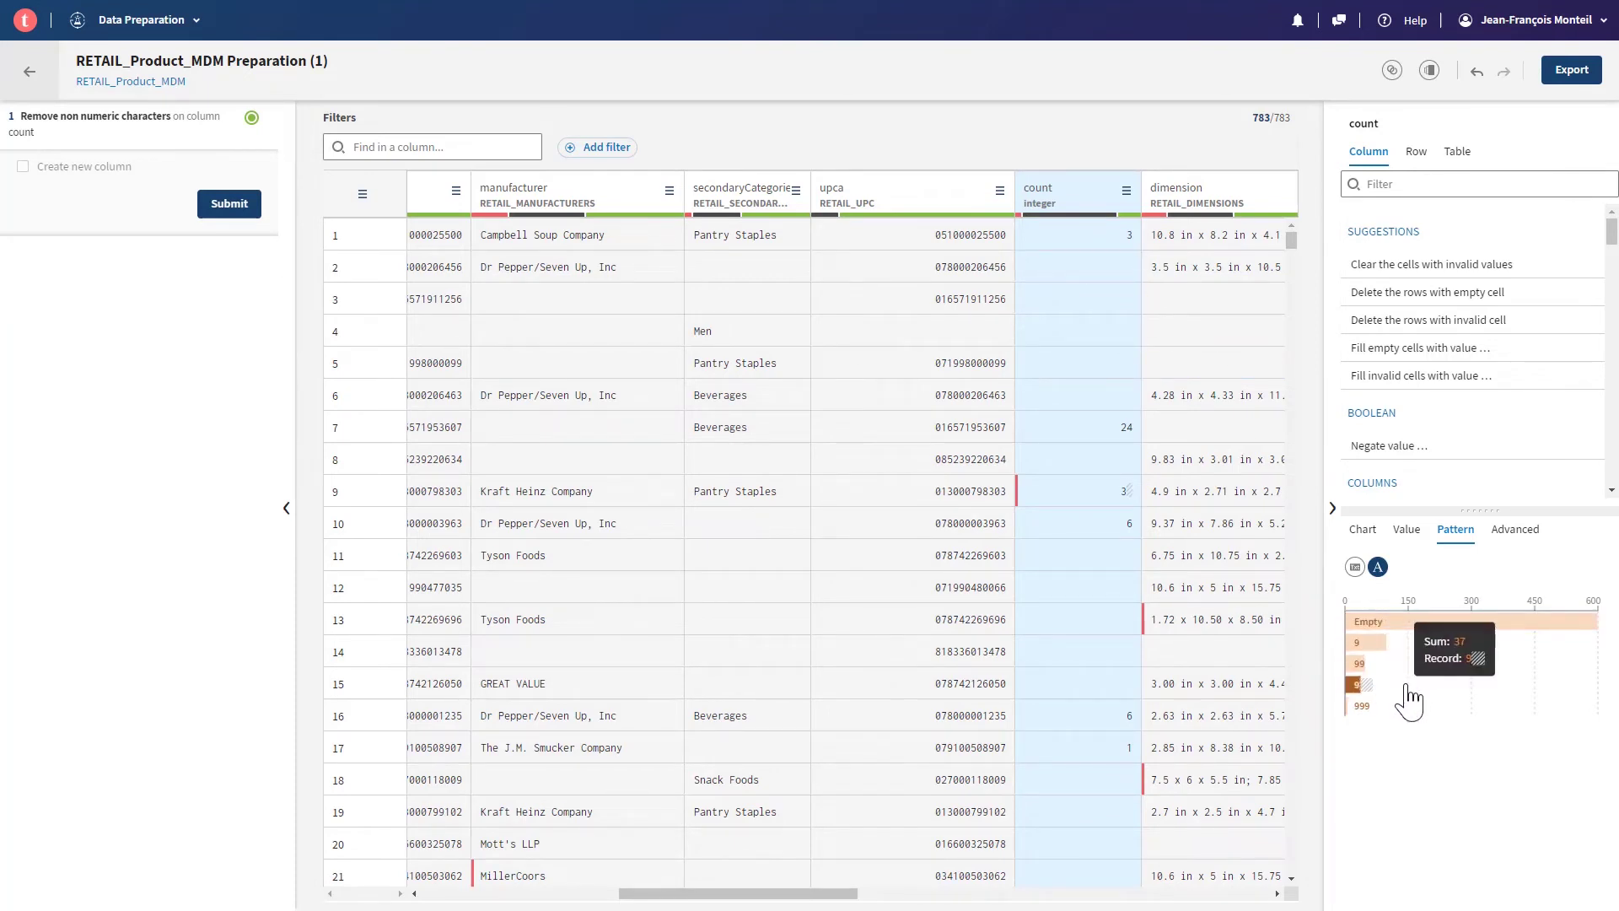
{"action": "mouse_move", "coordinate": [1381, 712]}
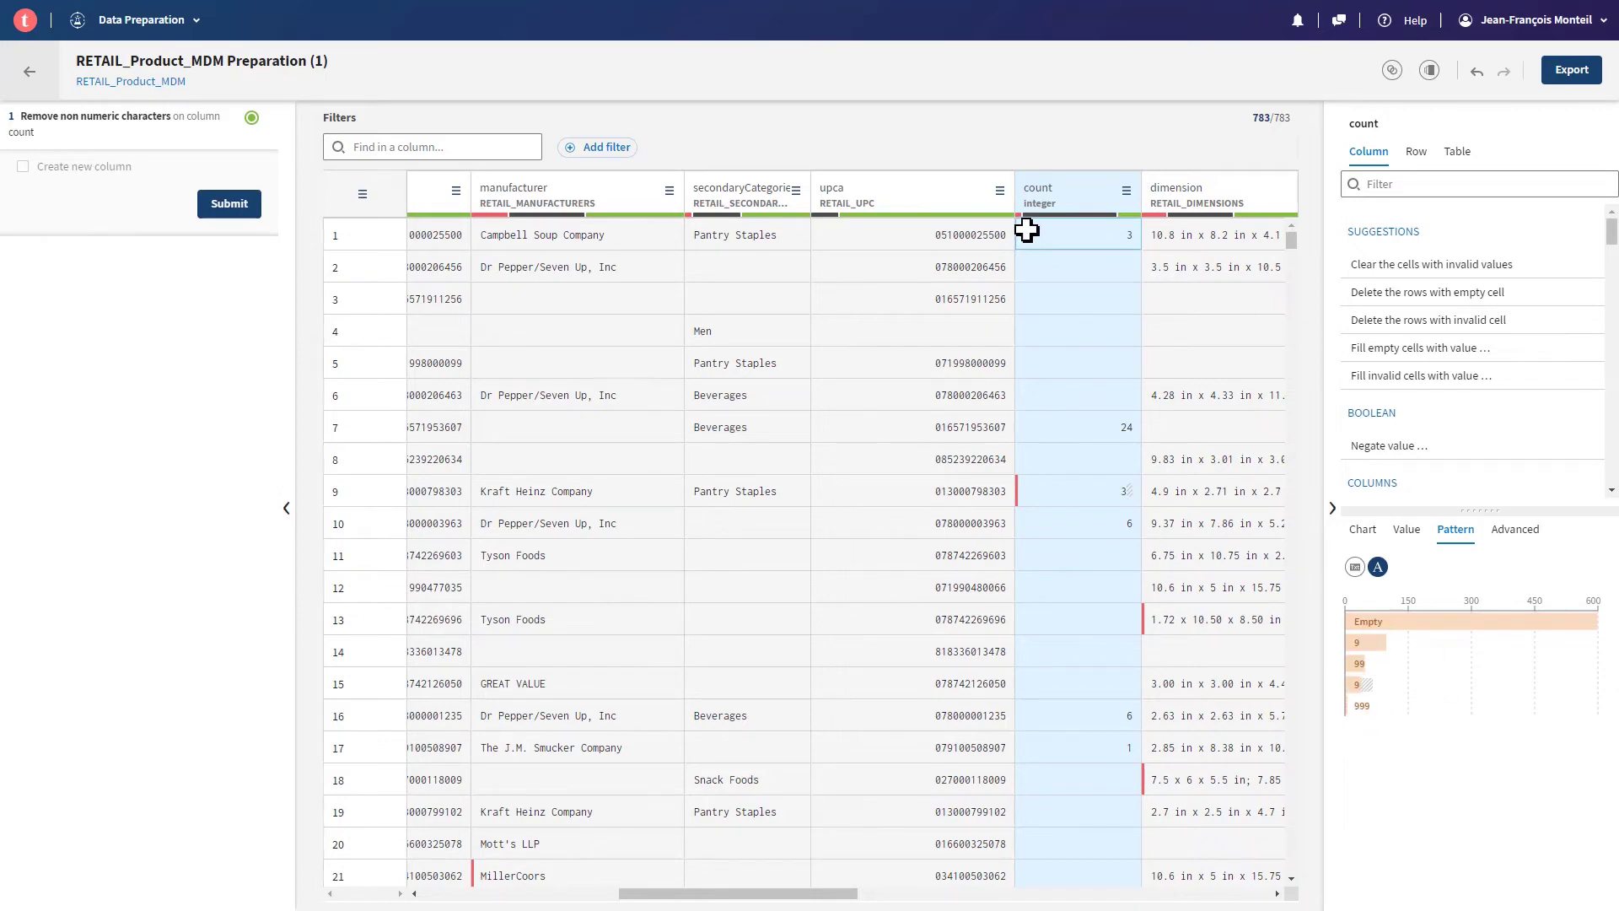
- Apply Remove trailing and leading characters with Whitespace to the count column
{"action": "mouse_move", "coordinate": [1018, 215]}
{"action": "left_click", "coordinate": [1436, 183]}
{"action": "type", "text": "tra"}
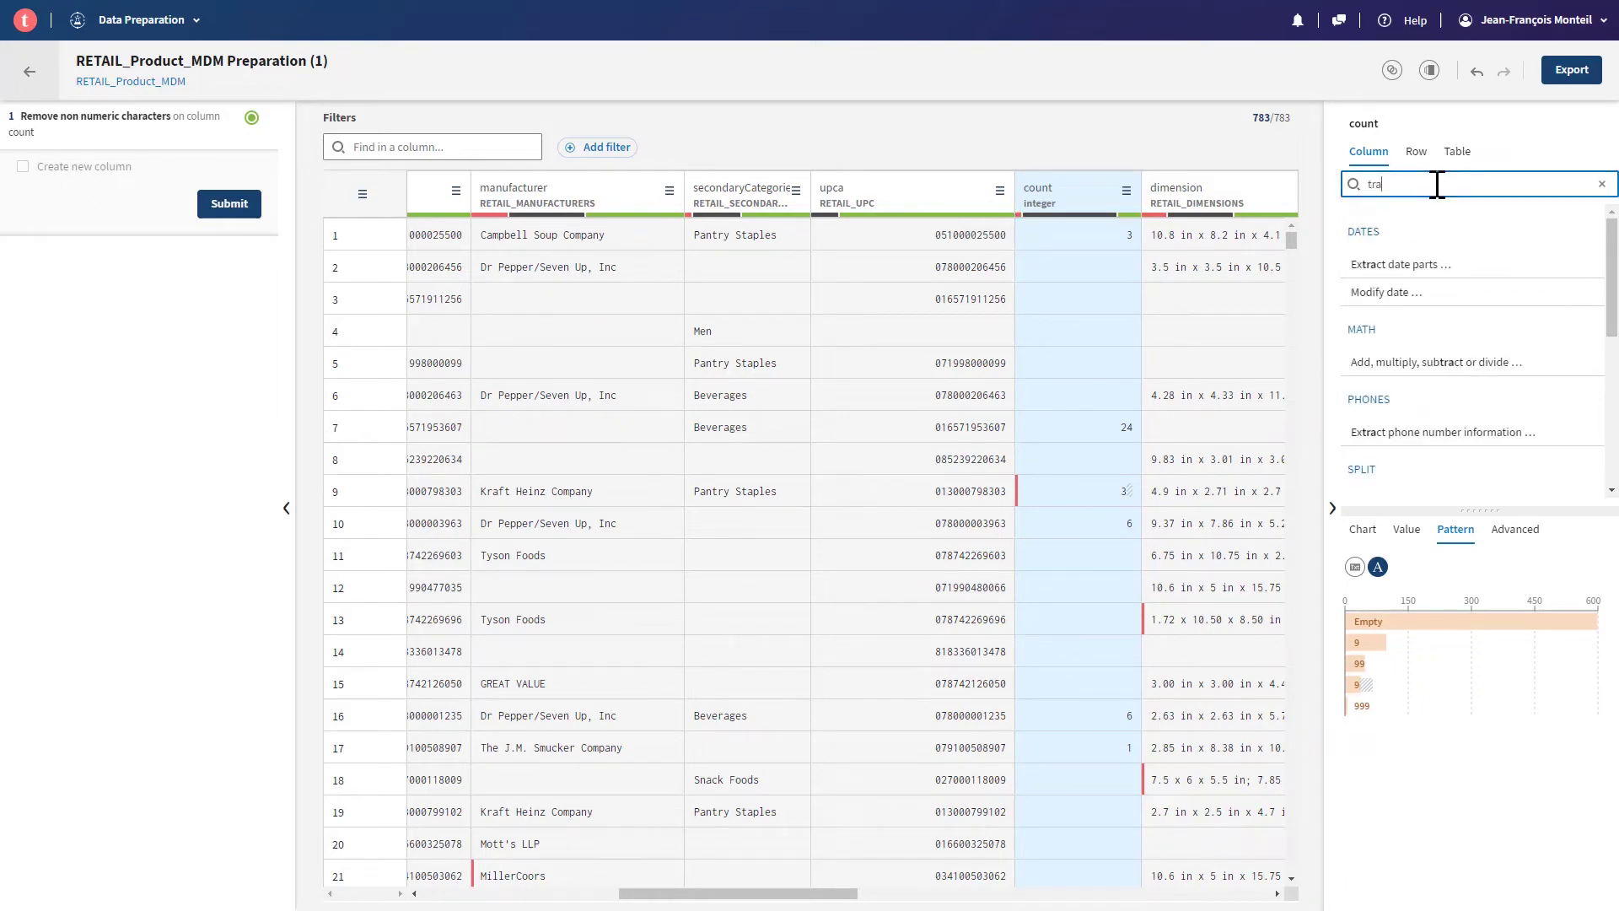
{"action": "type", "text": "i"}
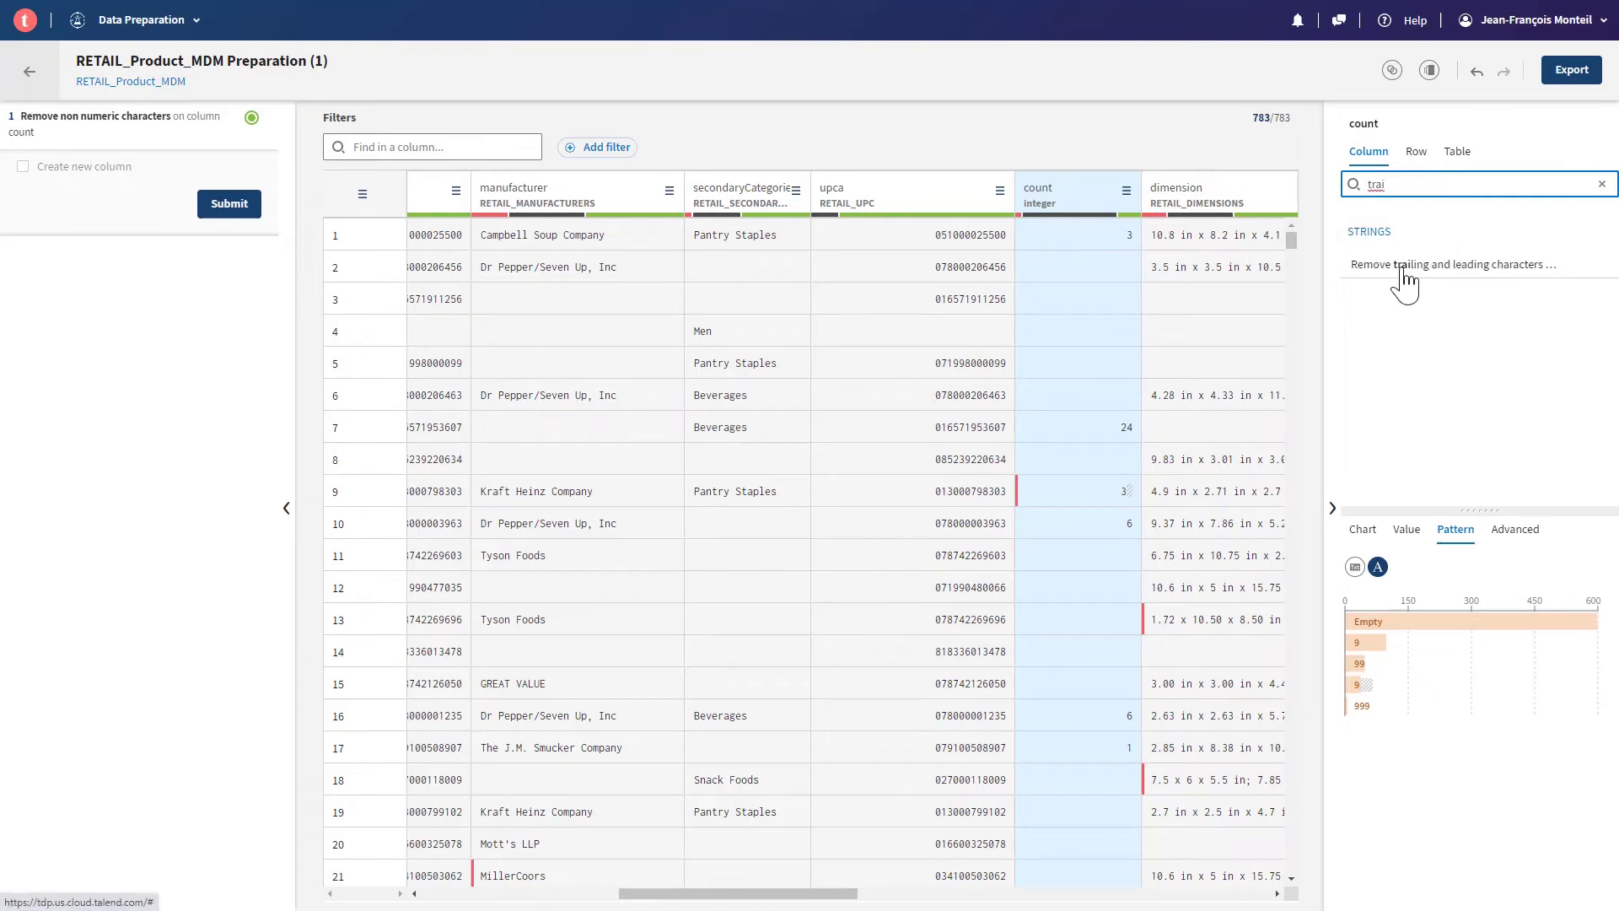
{"action": "left_click", "coordinate": [1403, 270]}
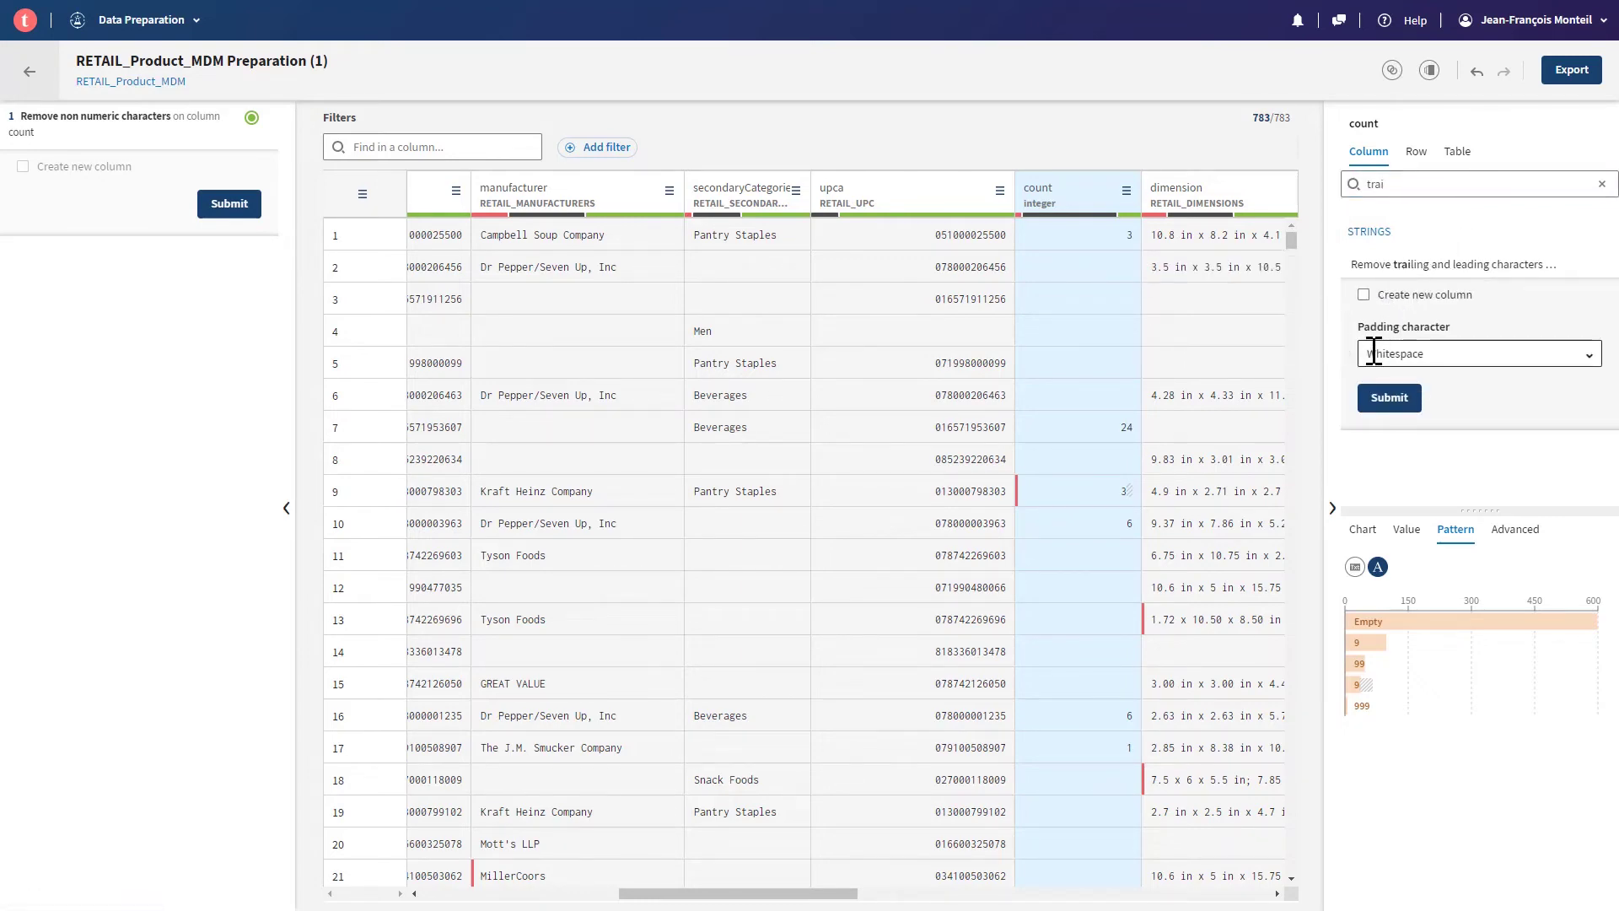
{"action": "left_click", "coordinate": [1369, 413]}
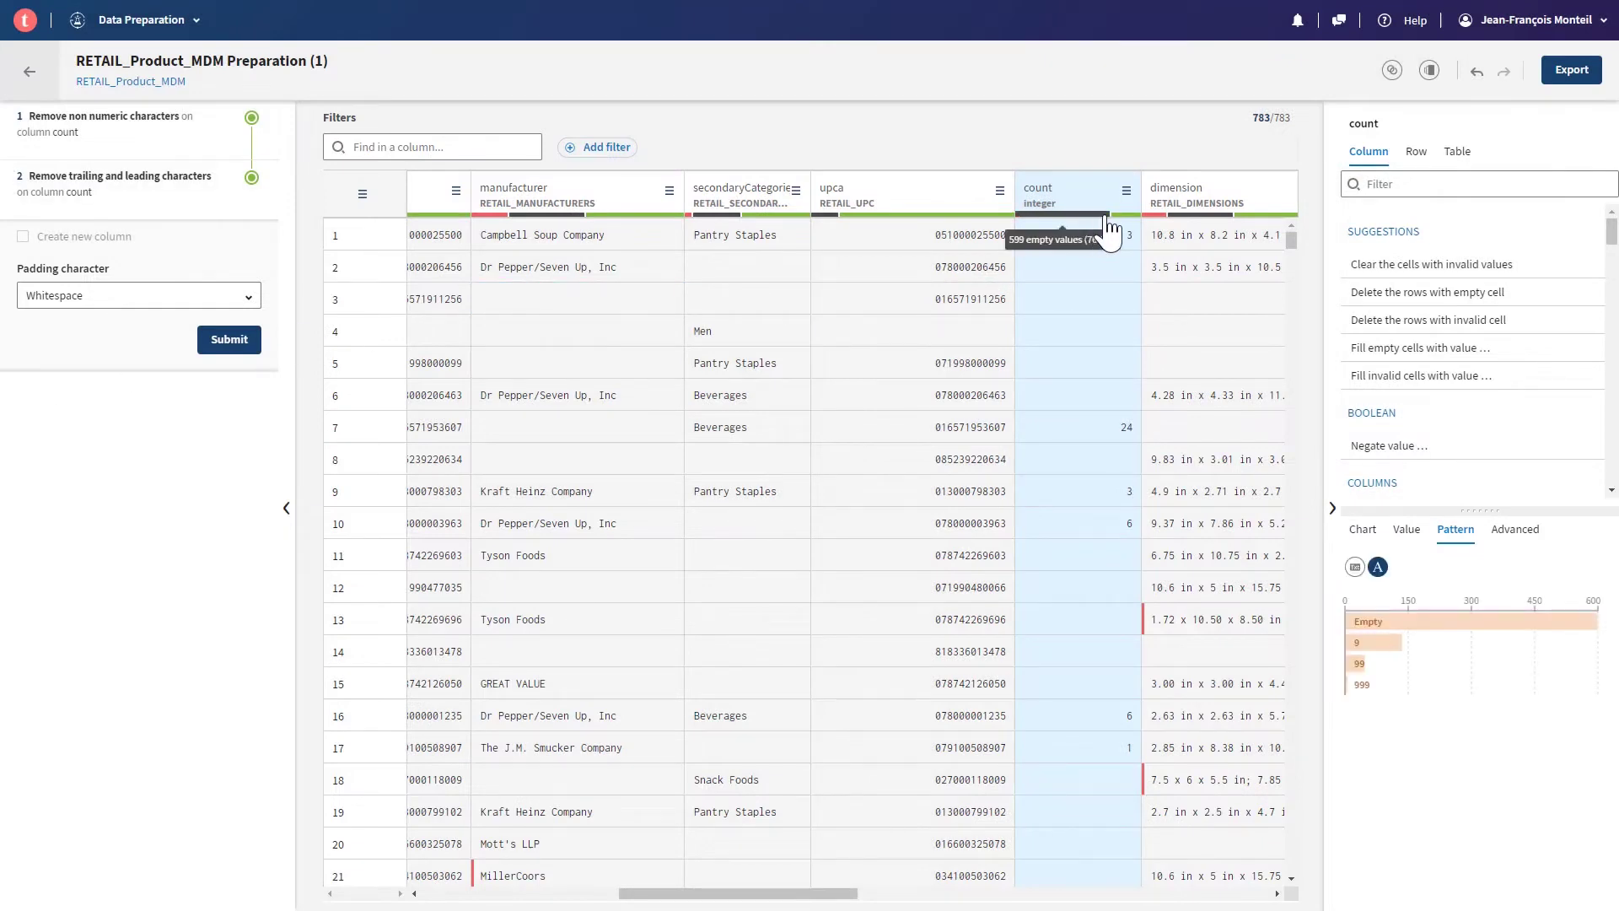
{"action": "mouse_move", "coordinate": [1124, 227]}
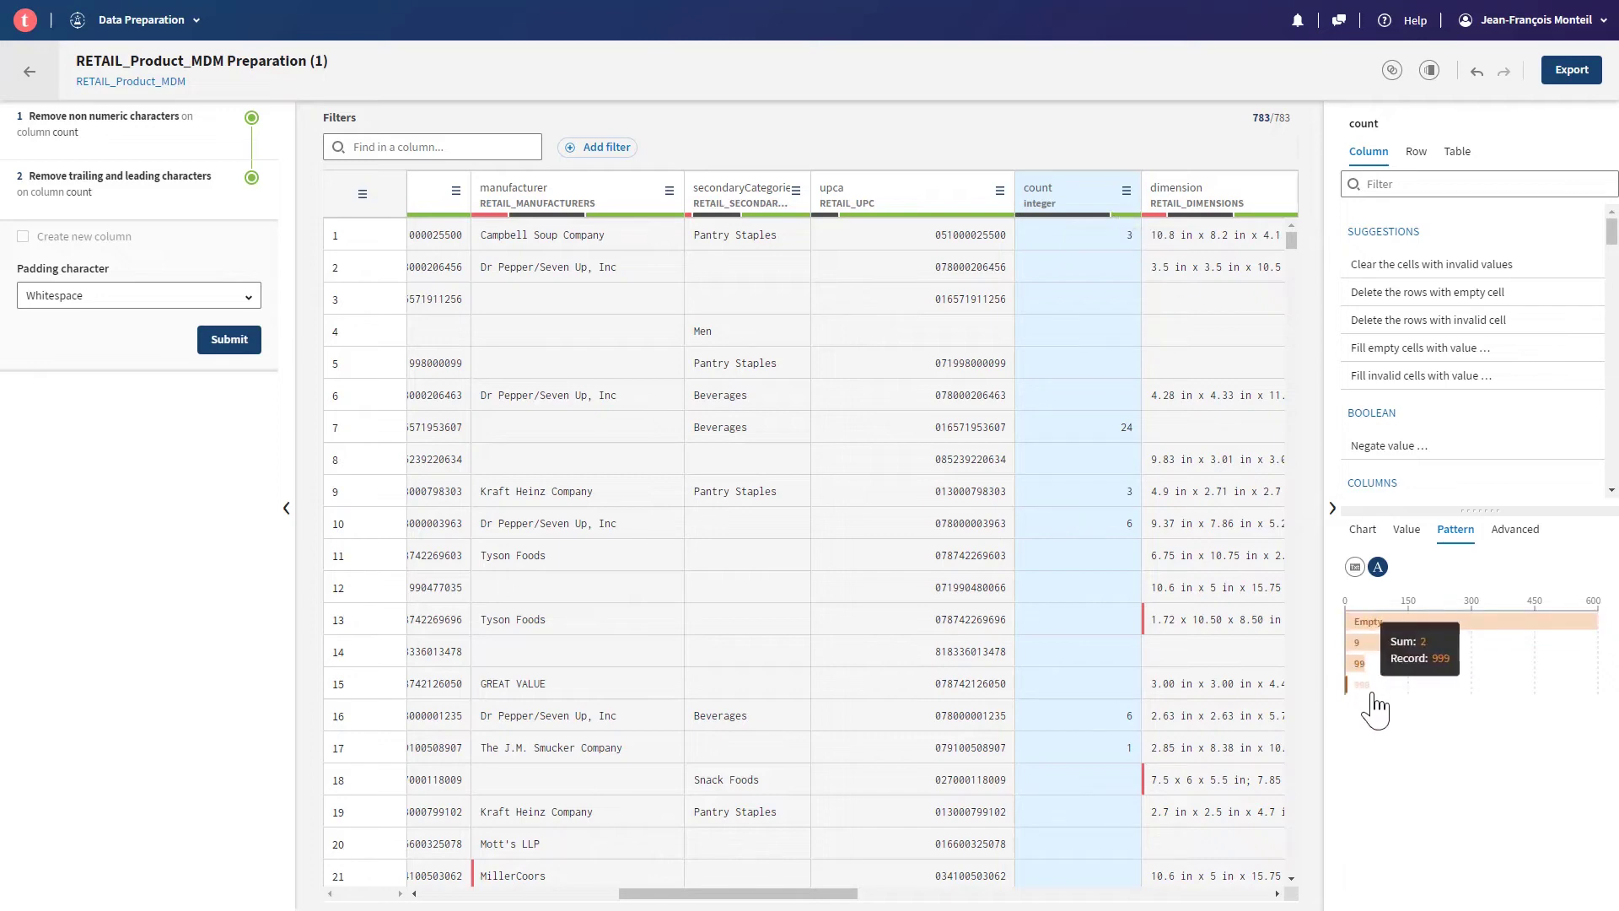
{"action": "mouse_move", "coordinate": [103, 156]}
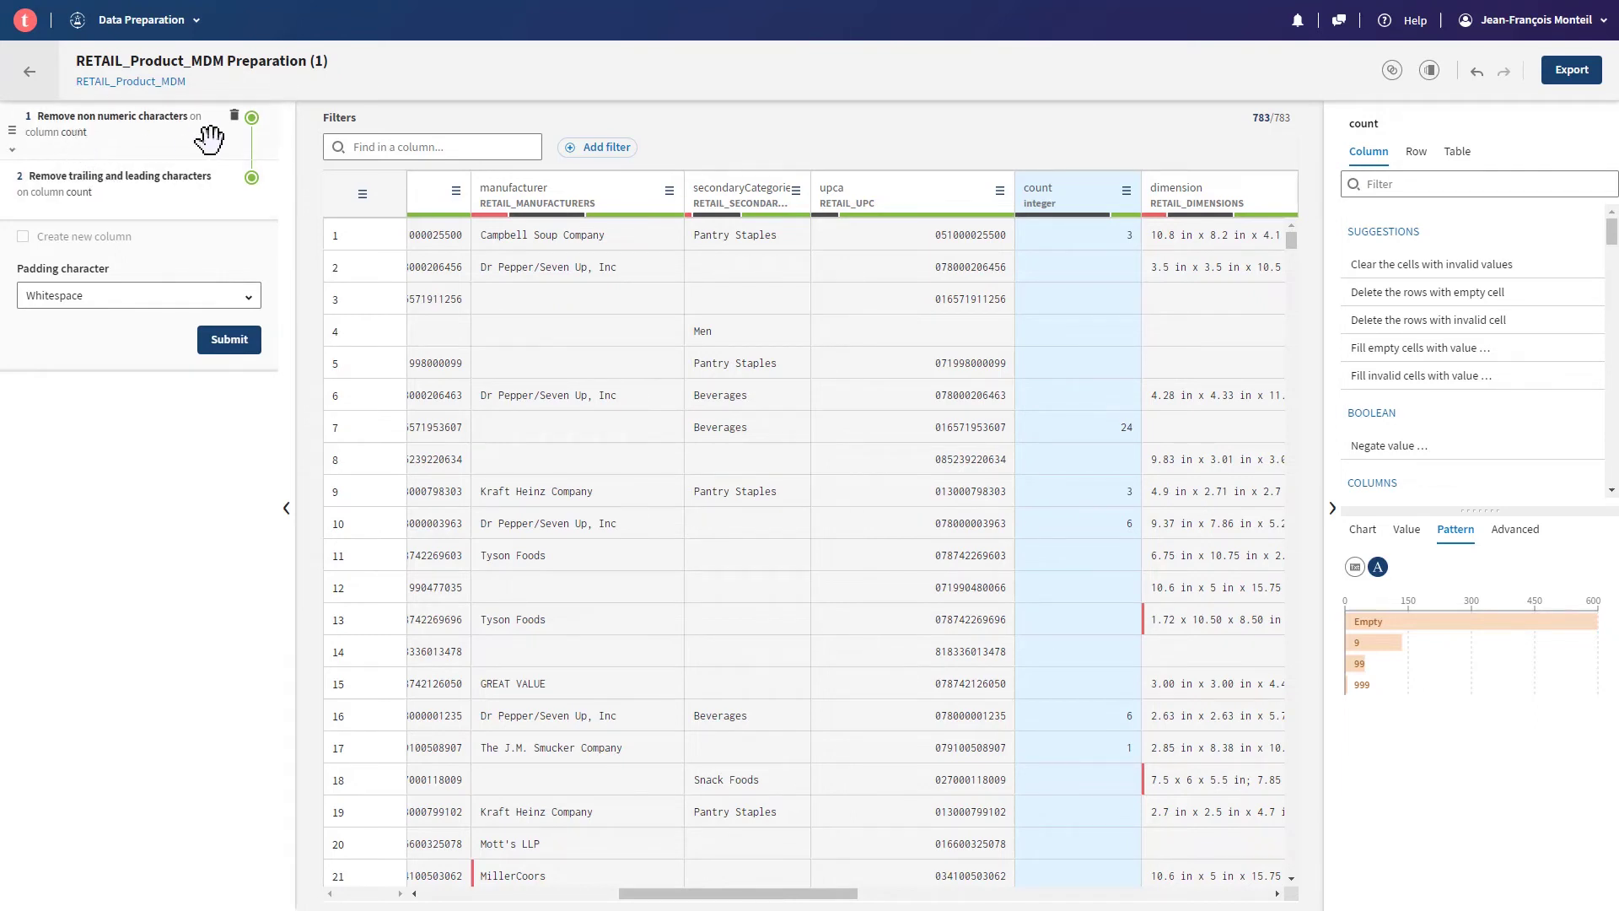
{"action": "mouse_move", "coordinate": [256, 210]}
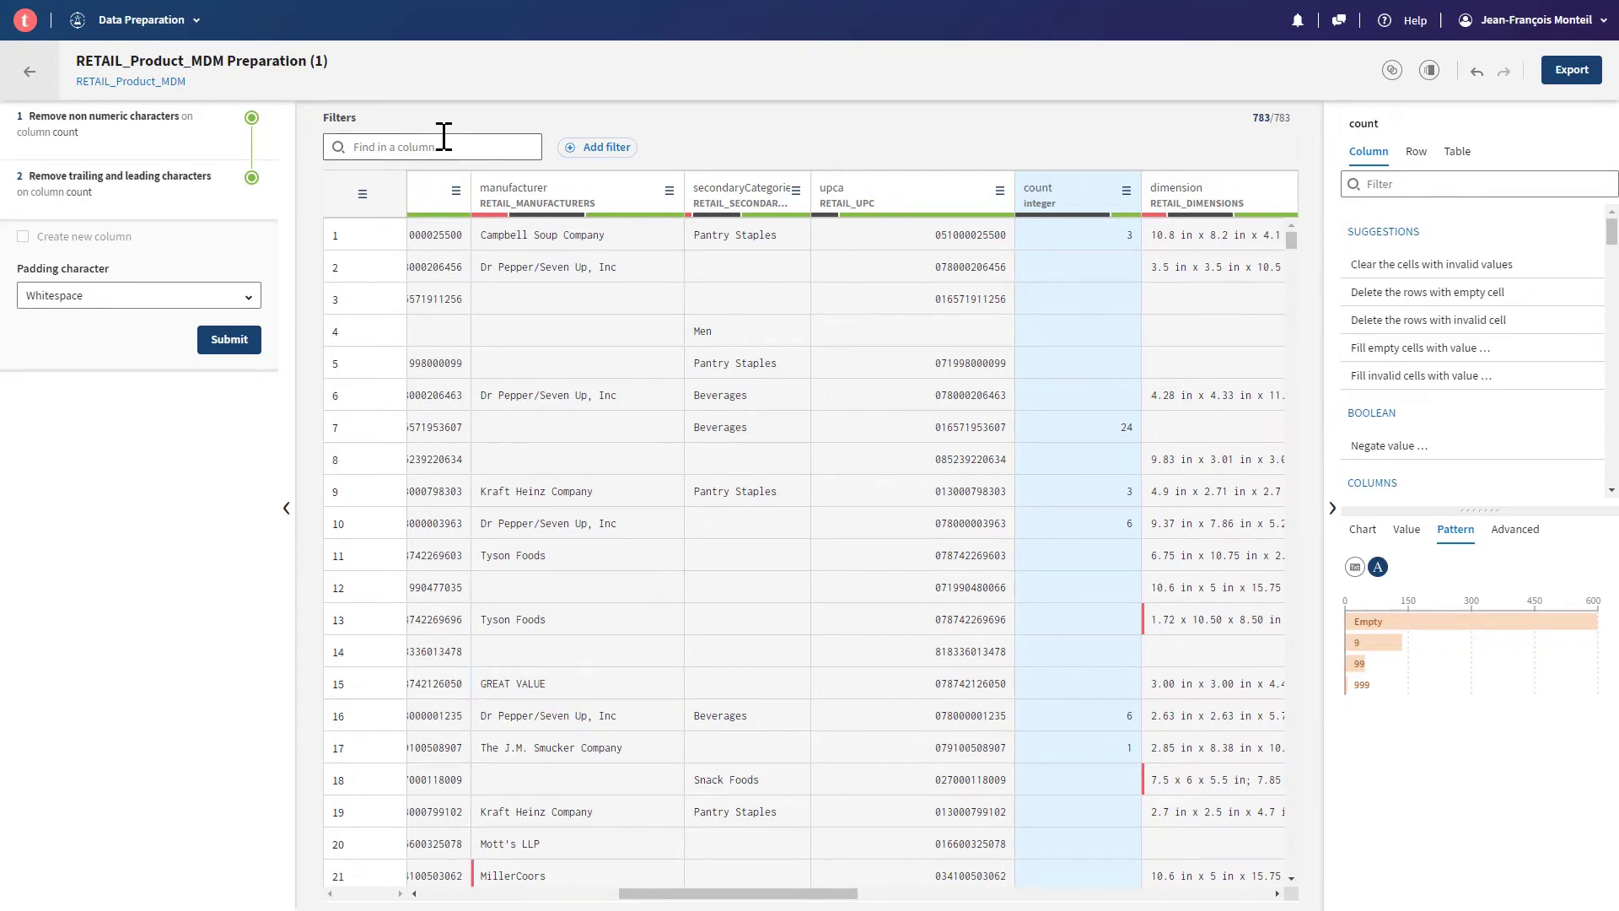
- Profile the manufacturer column and filter to rows with invalid manufacturer values
{"action": "left_click", "coordinate": [497, 207]}
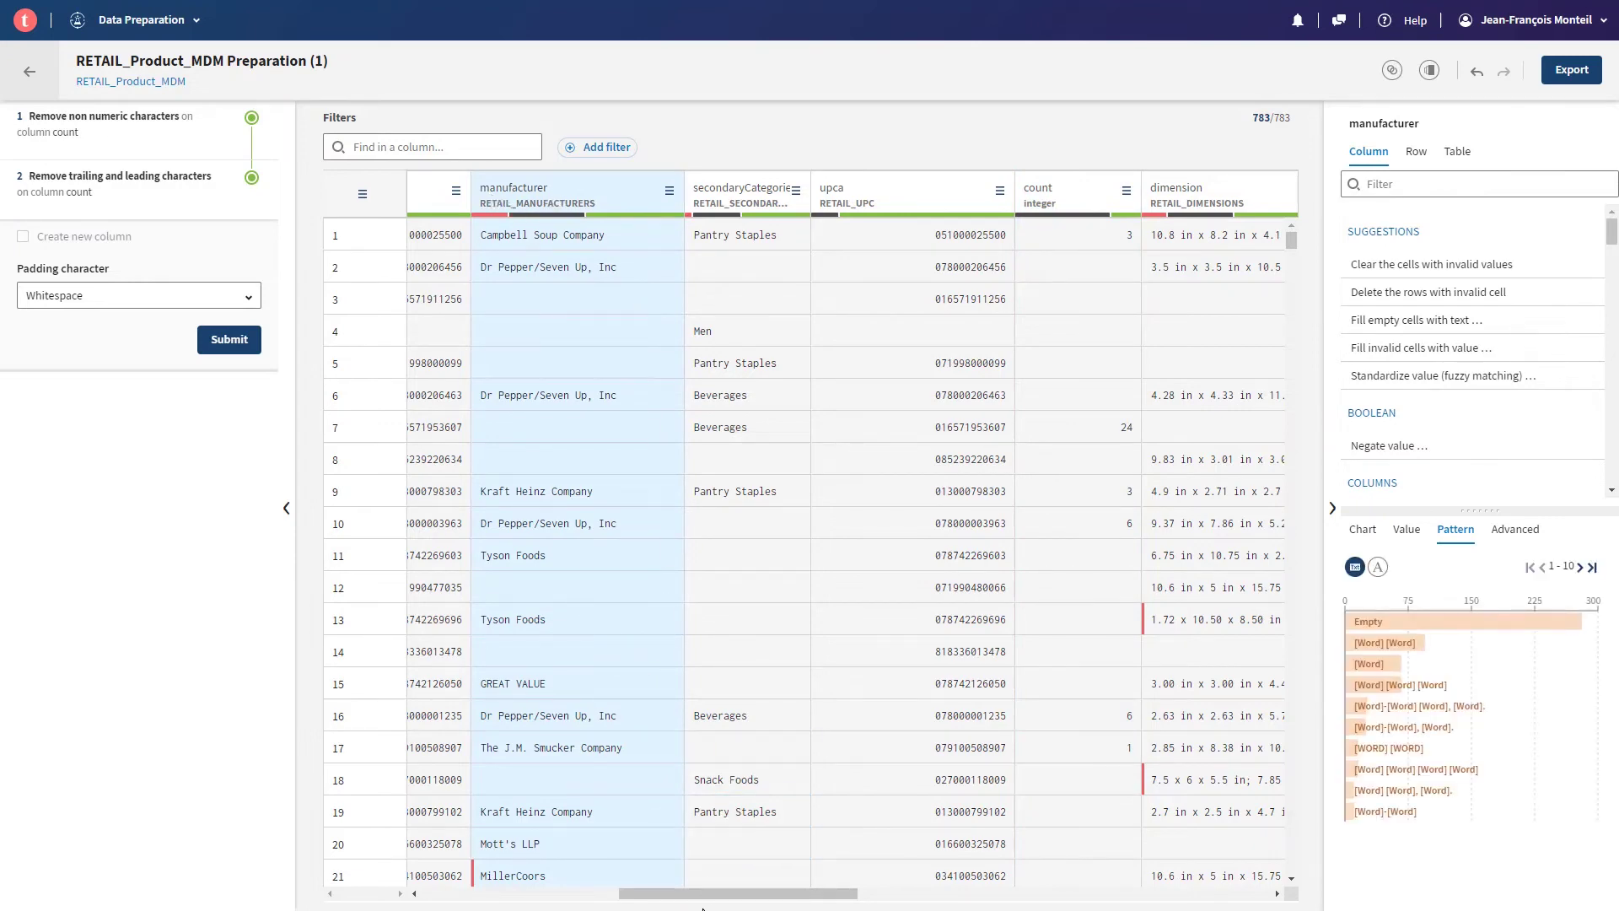
{"action": "left_click_drag", "start_coordinate": [697, 896], "coordinate": [637, 897]}
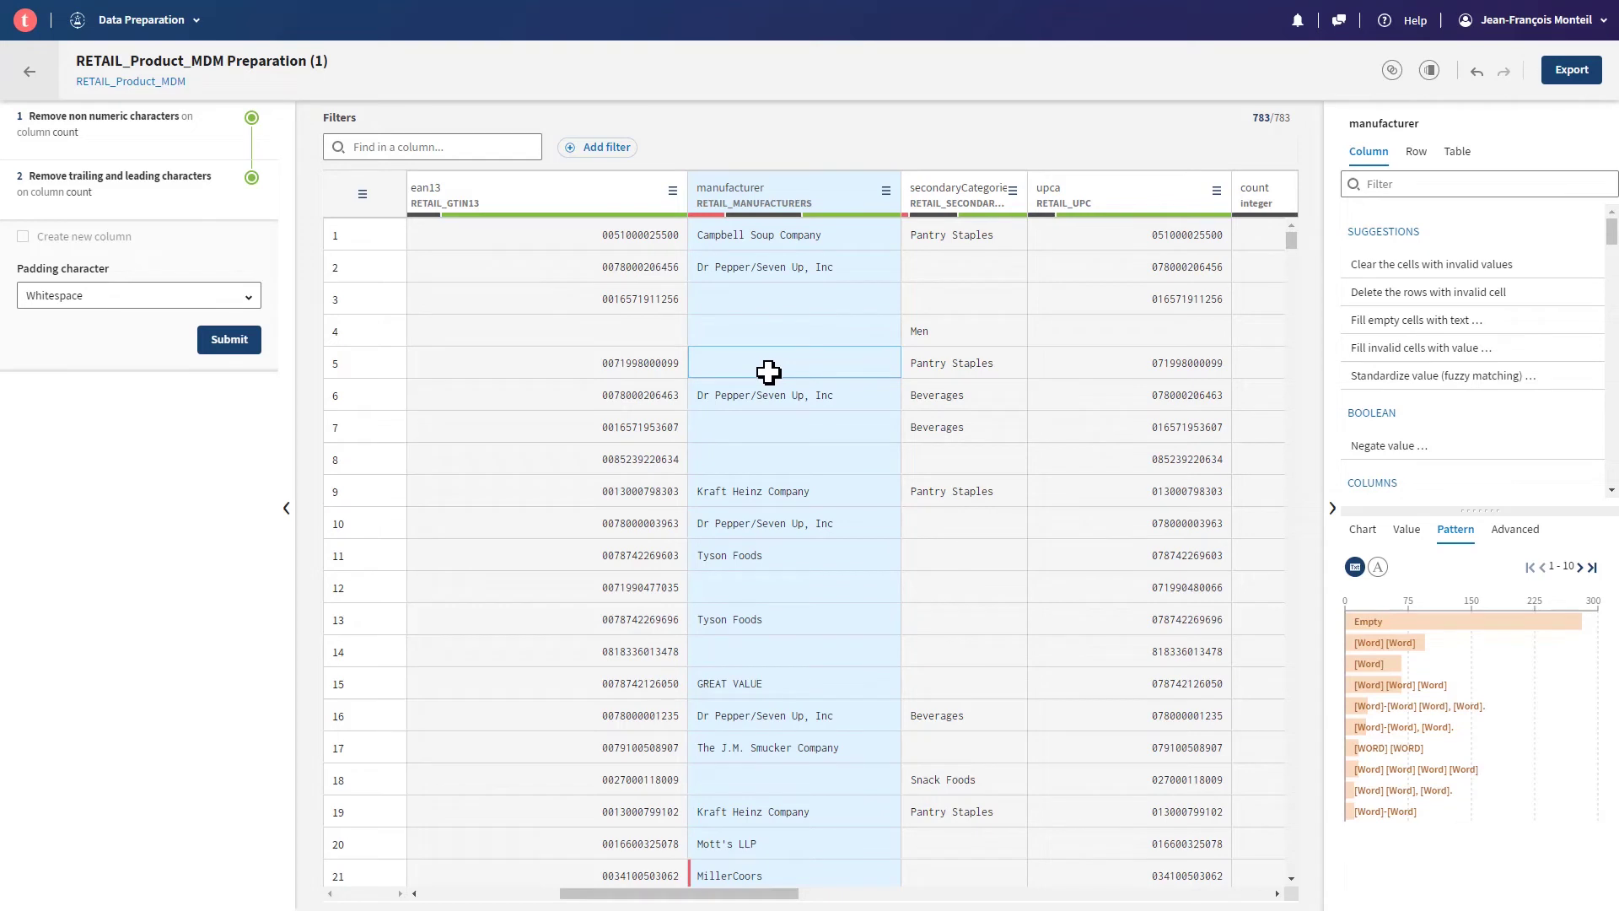
{"action": "left_click", "coordinate": [1406, 533]}
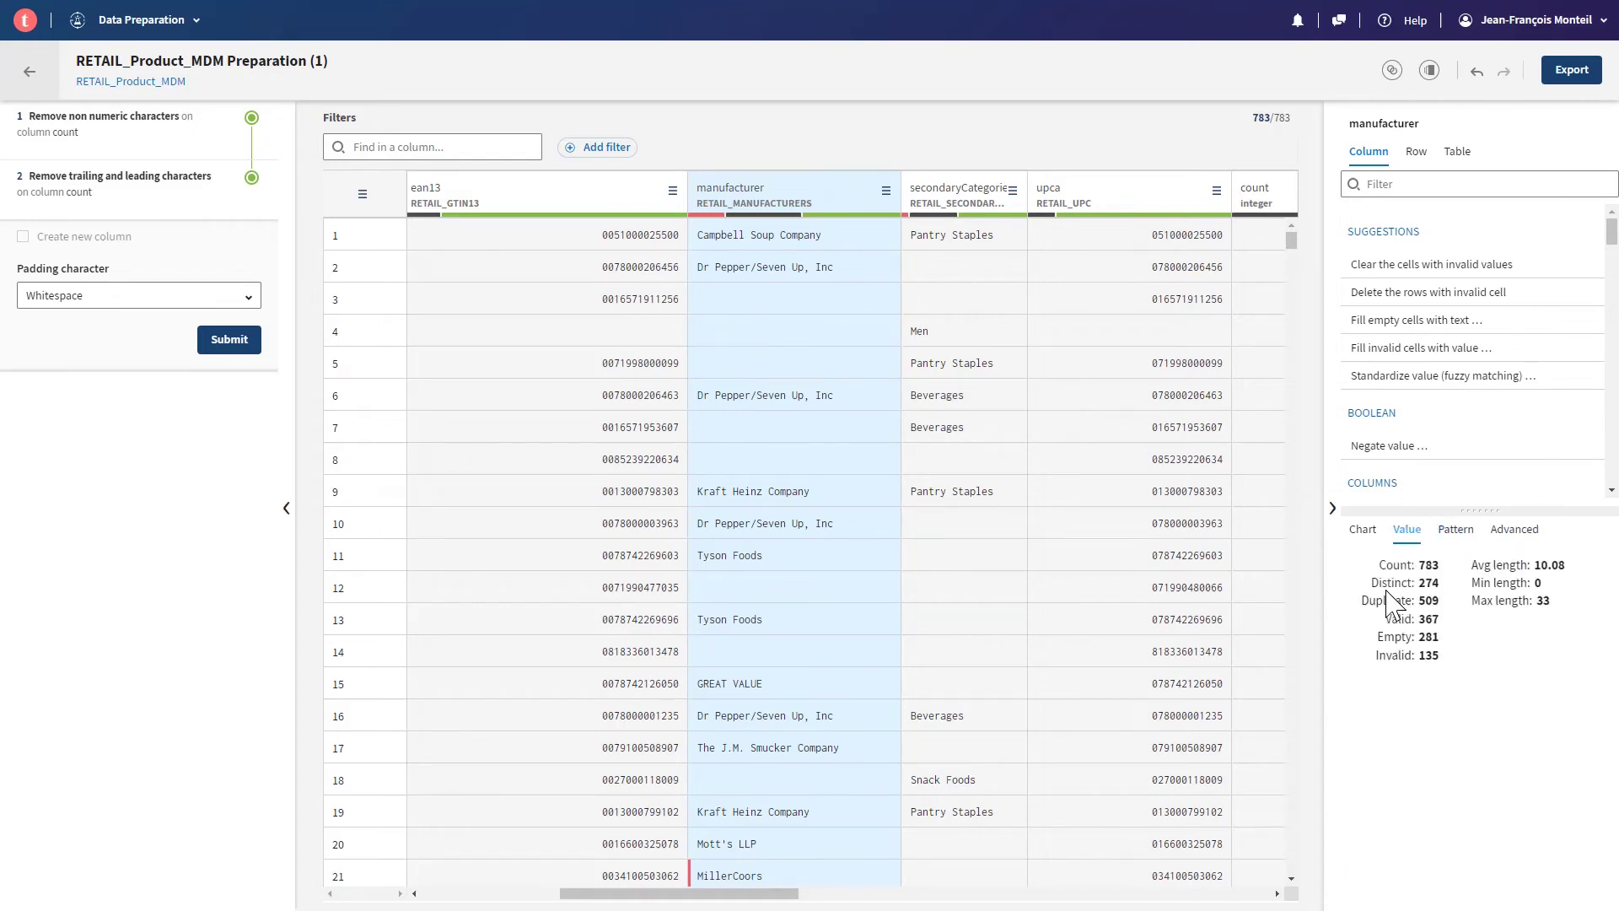
{"action": "left_click", "coordinate": [1362, 529]}
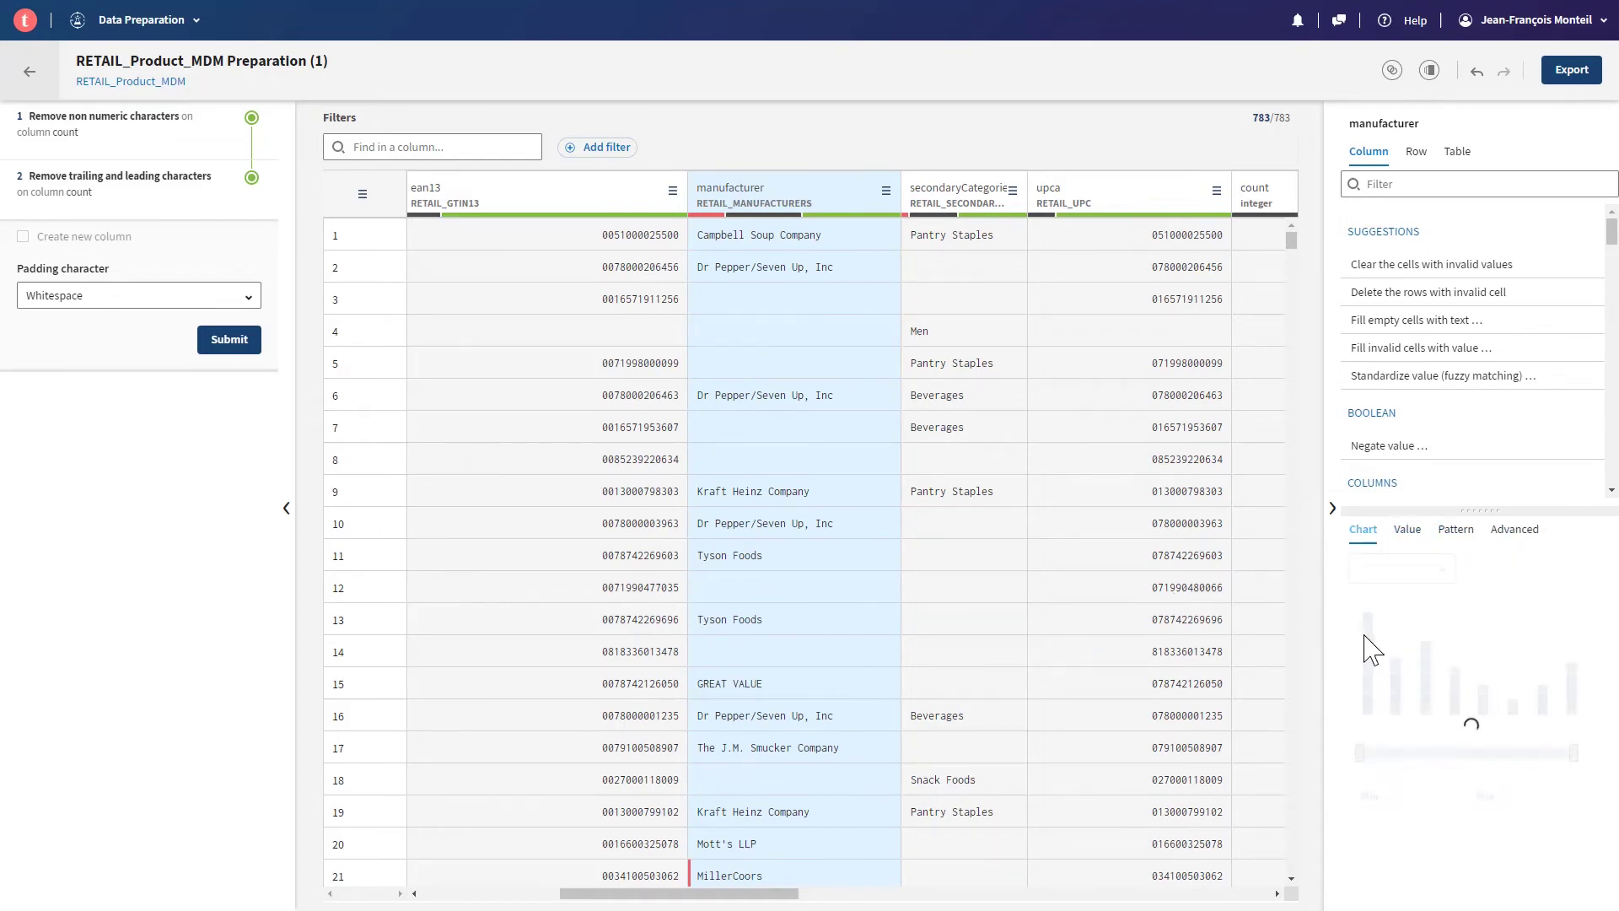
{"action": "left_click", "coordinate": [699, 215]}
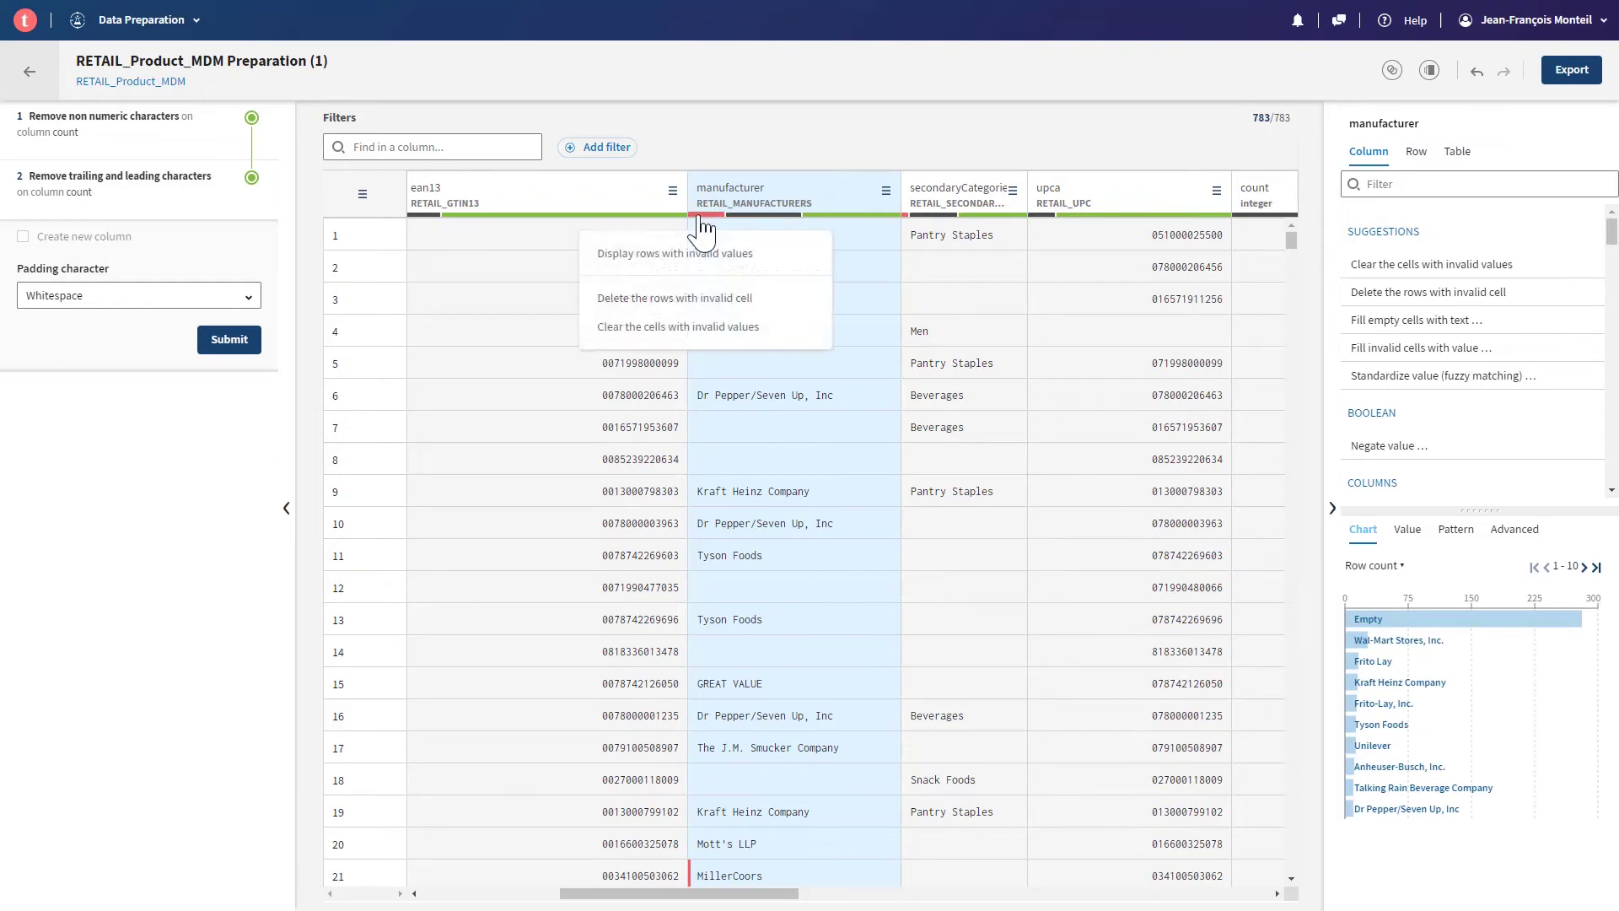
{"action": "left_click", "coordinate": [687, 254]}
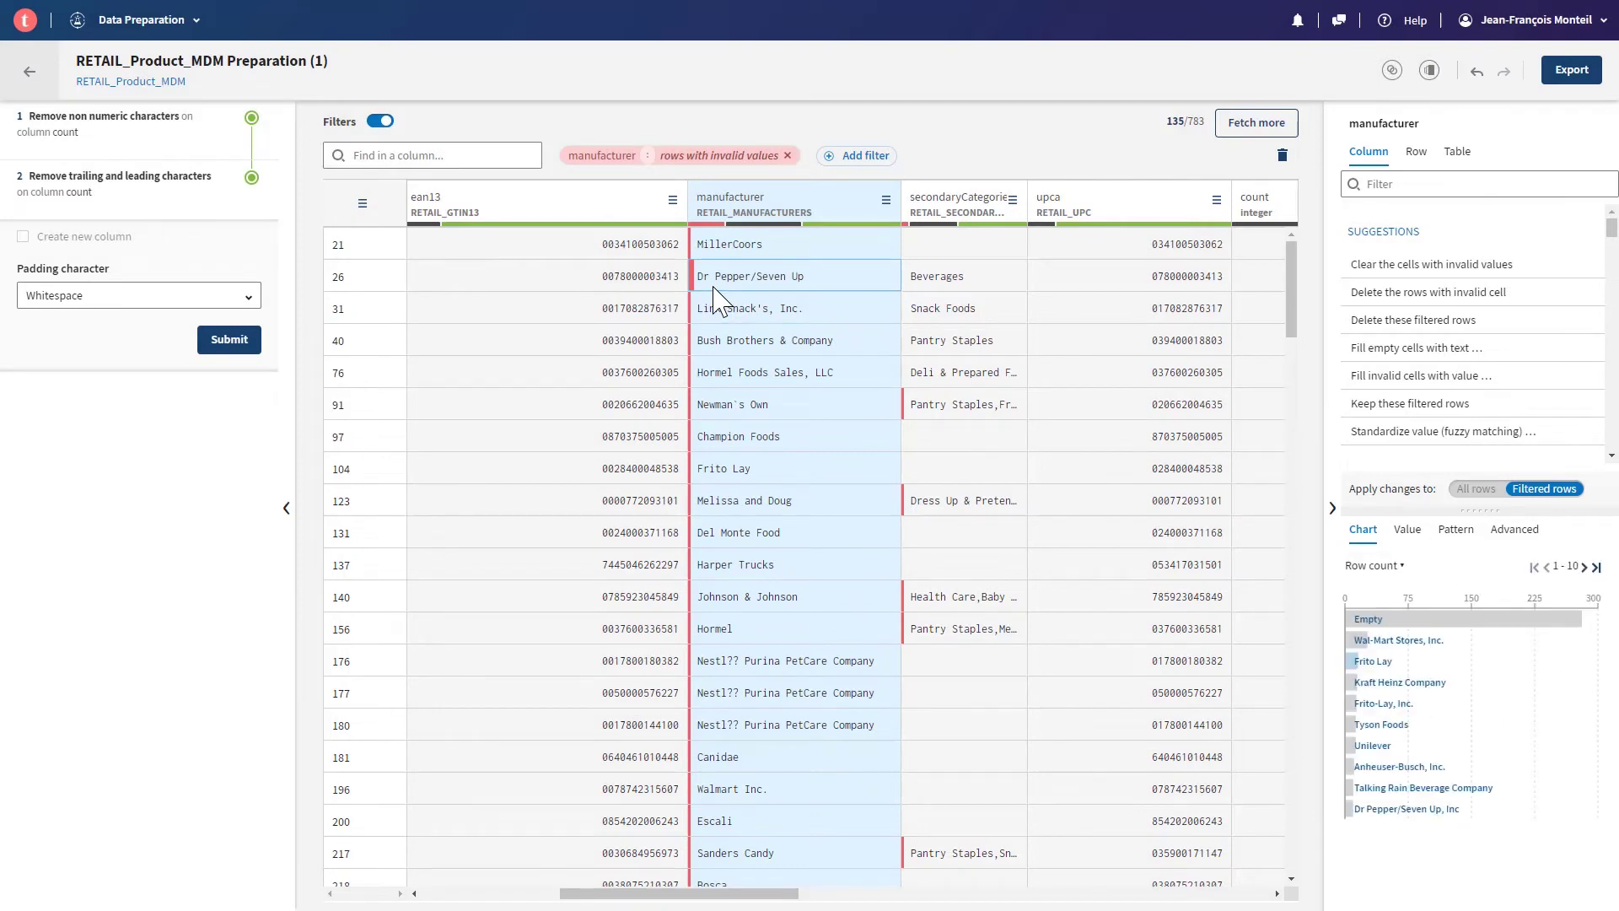
- Select the garbled Purina PetCare manufacturer values in rows 177 and 176
{"action": "left_click", "coordinate": [885, 202]}
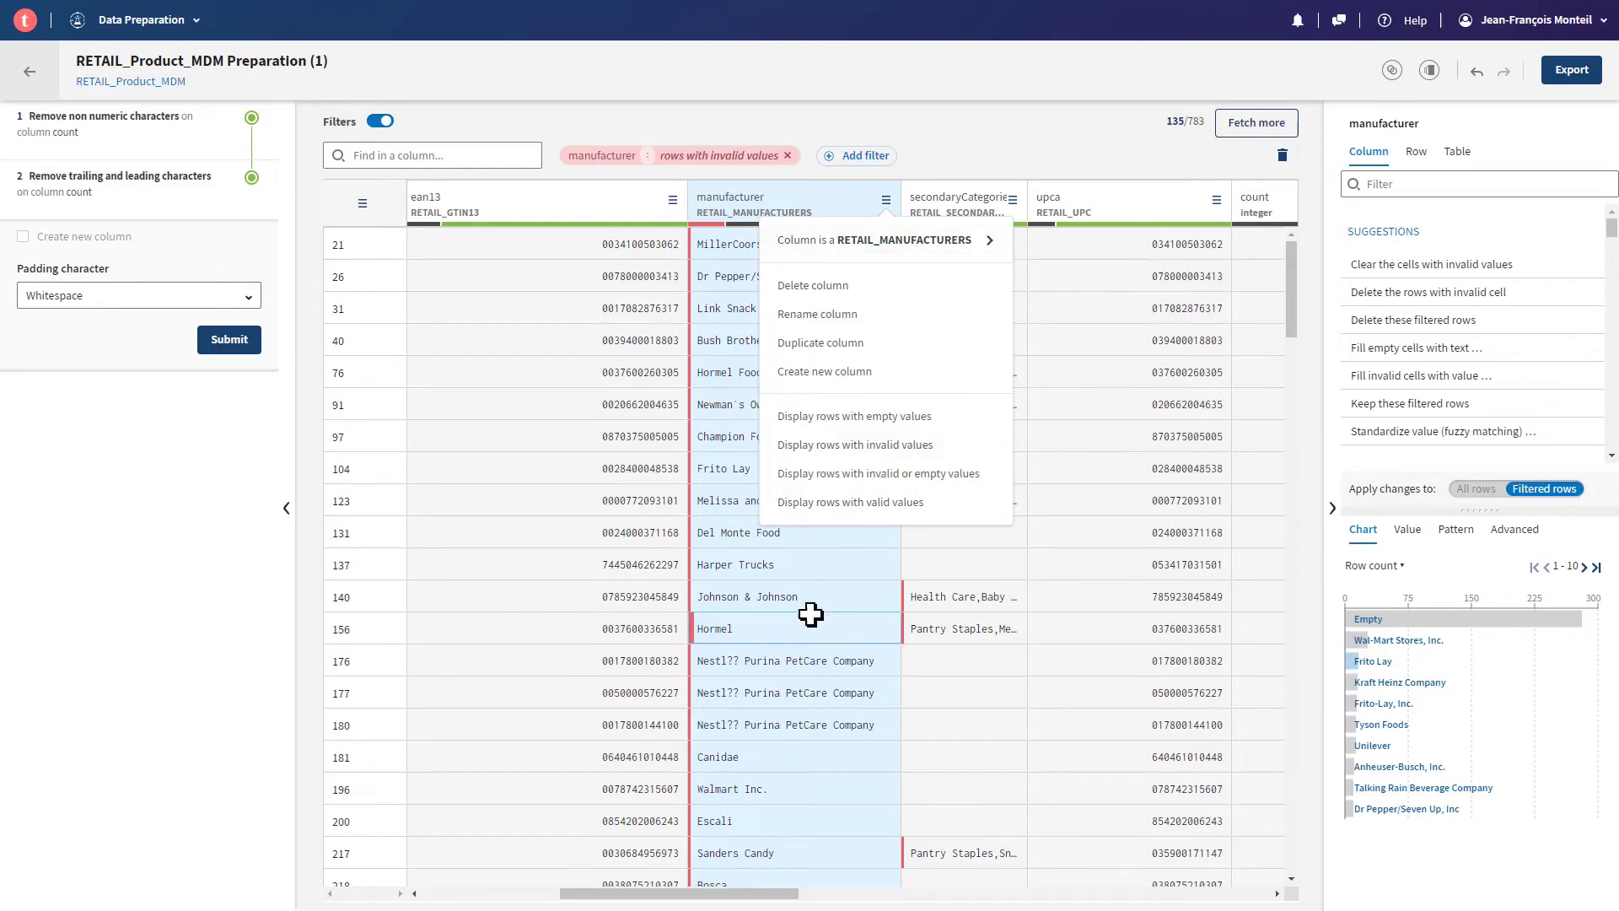
{"action": "left_click", "coordinate": [782, 690]}
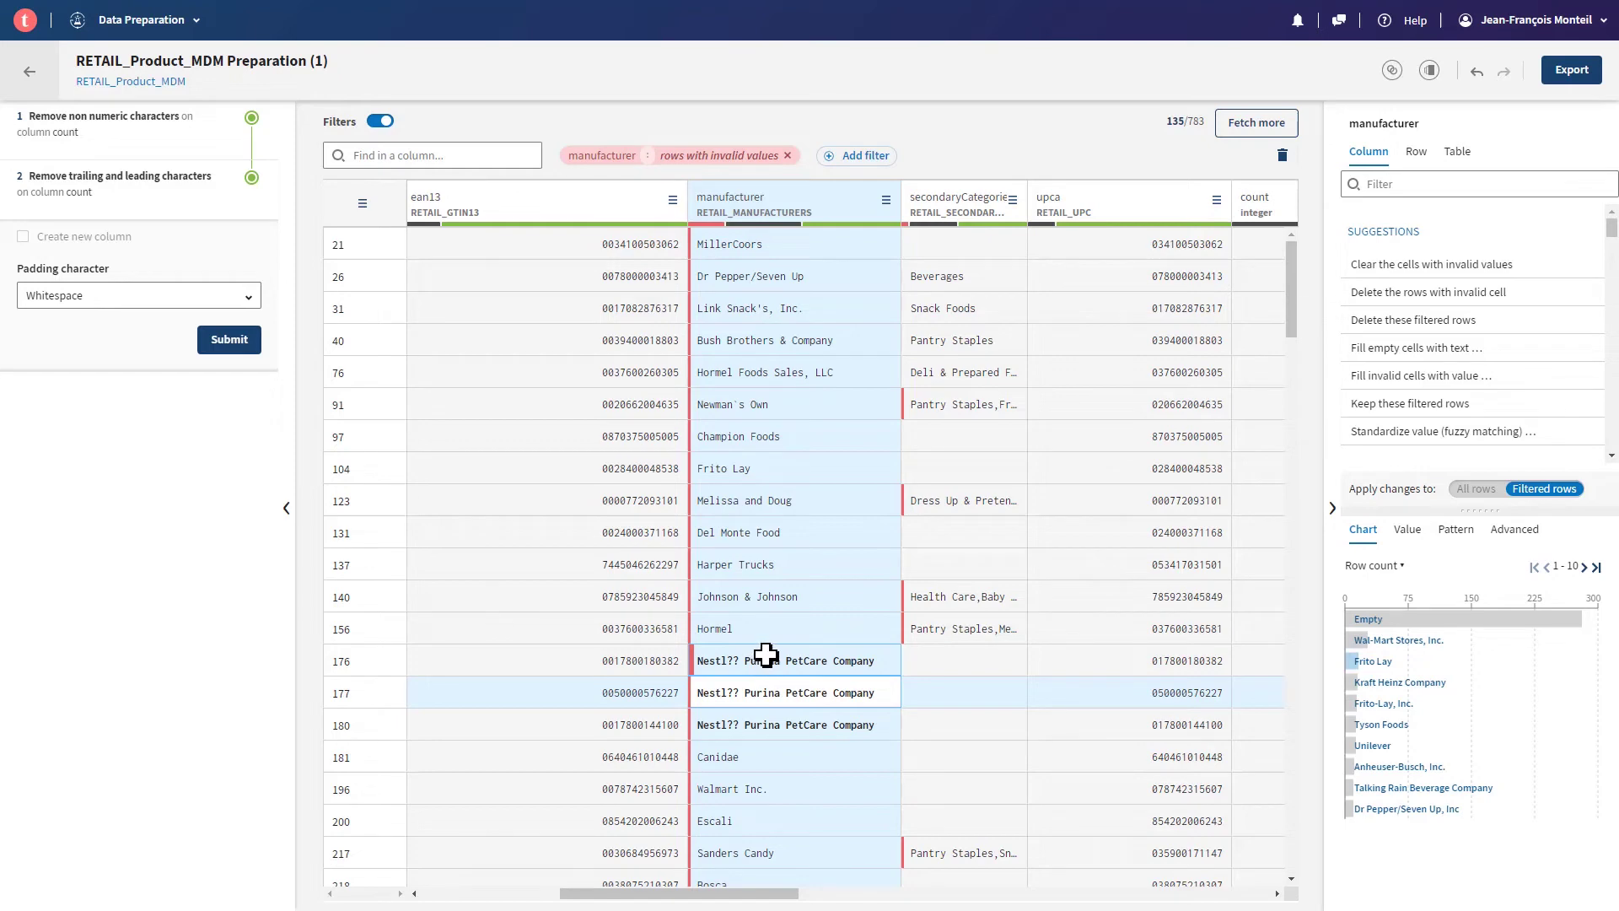
{"action": "left_click", "coordinate": [758, 662]}
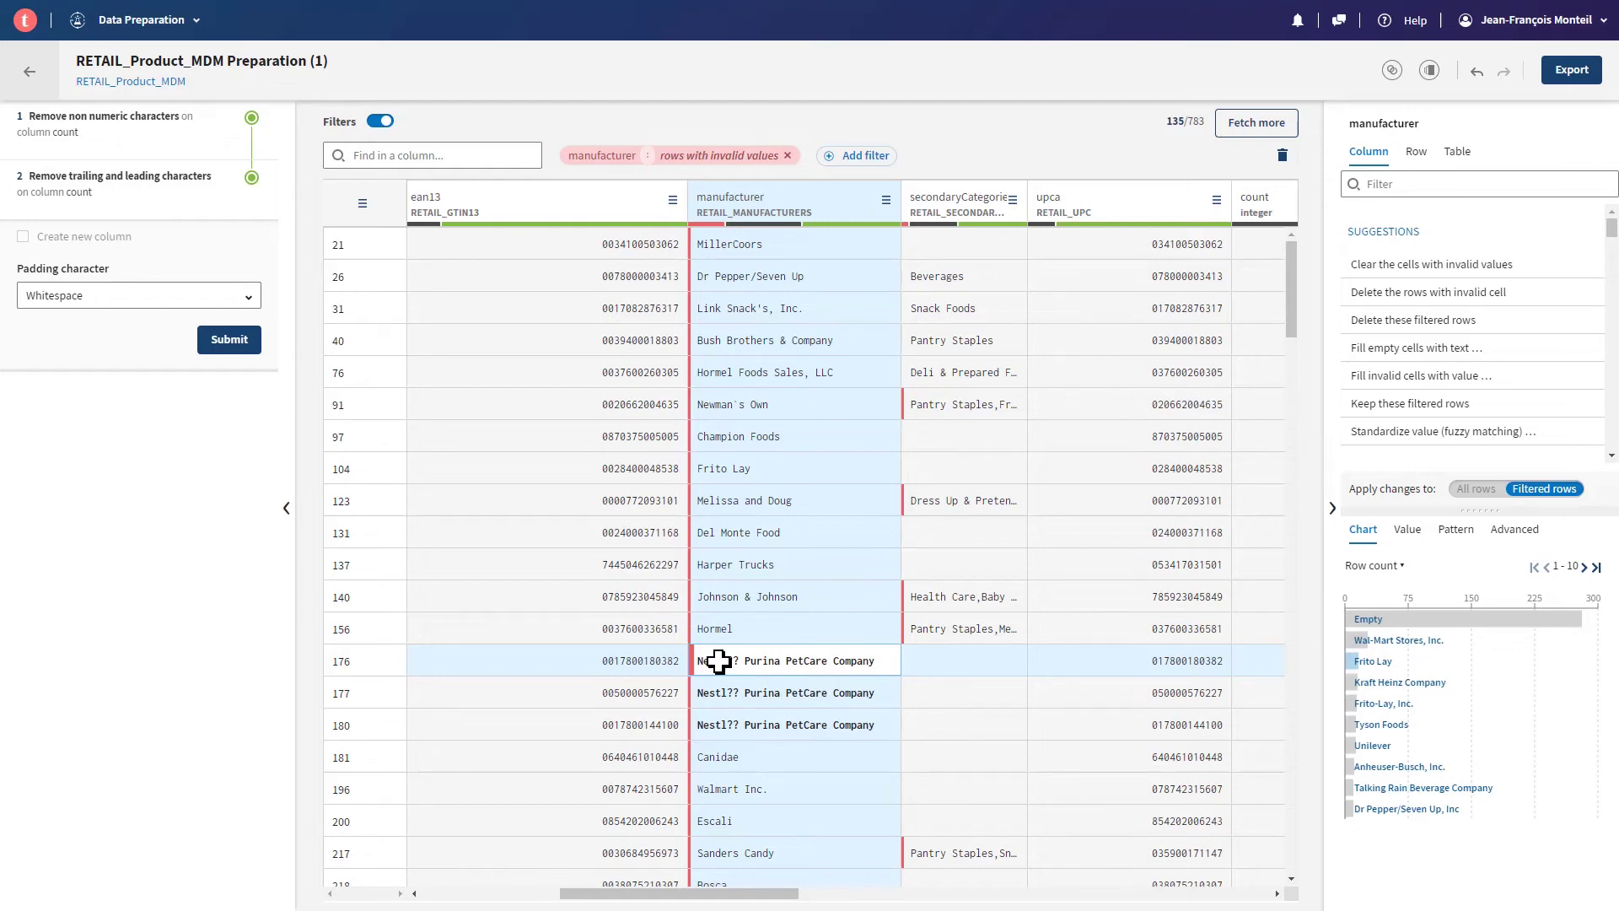
- Change 'Nestl?? Purina PetCare Company' to 'Nestlé Purina PetCare Company' everywhere, then drop the filter
{"action": "double_click", "coordinate": [718, 662]}
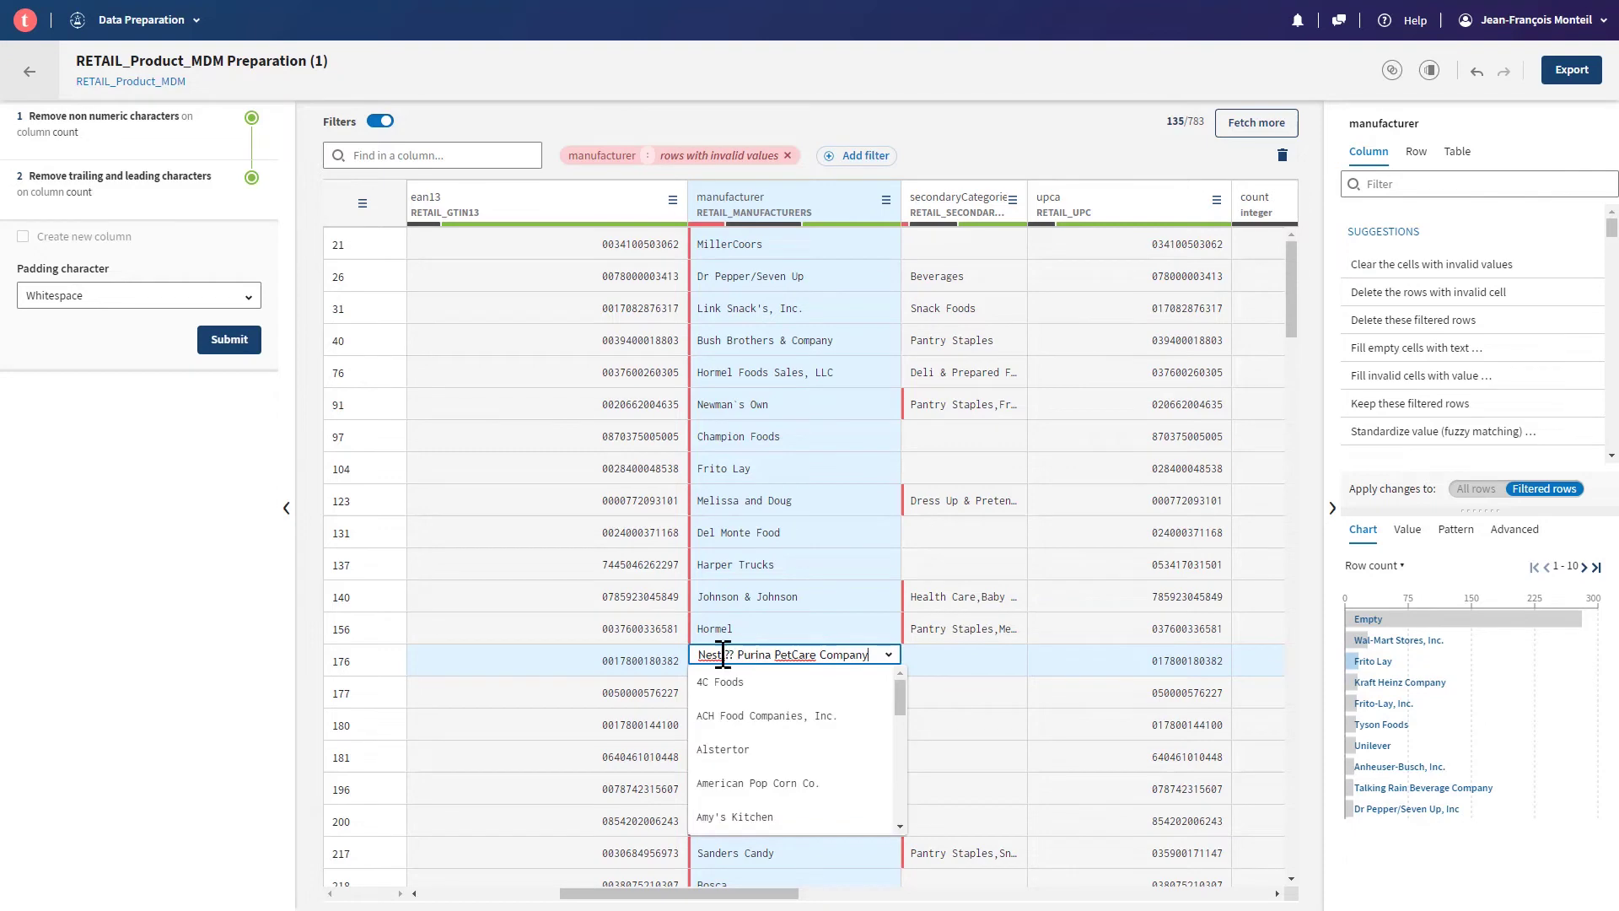
{"action": "left_click_drag", "start_coordinate": [725, 655], "coordinate": [928, 655]}
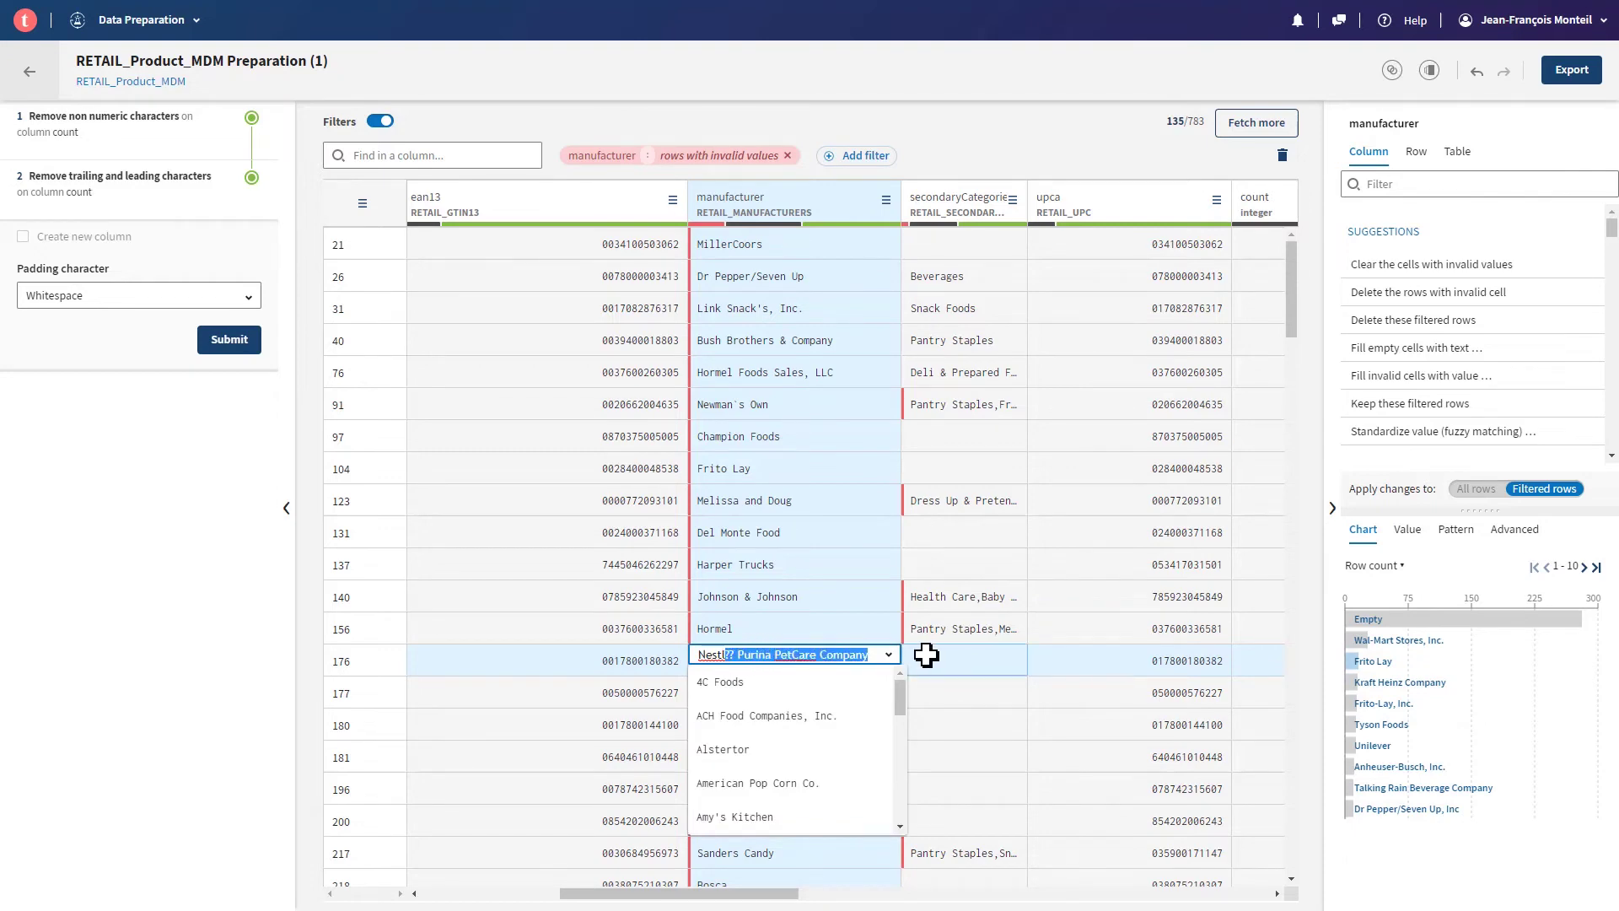
{"action": "key", "text": "BackSpace"}
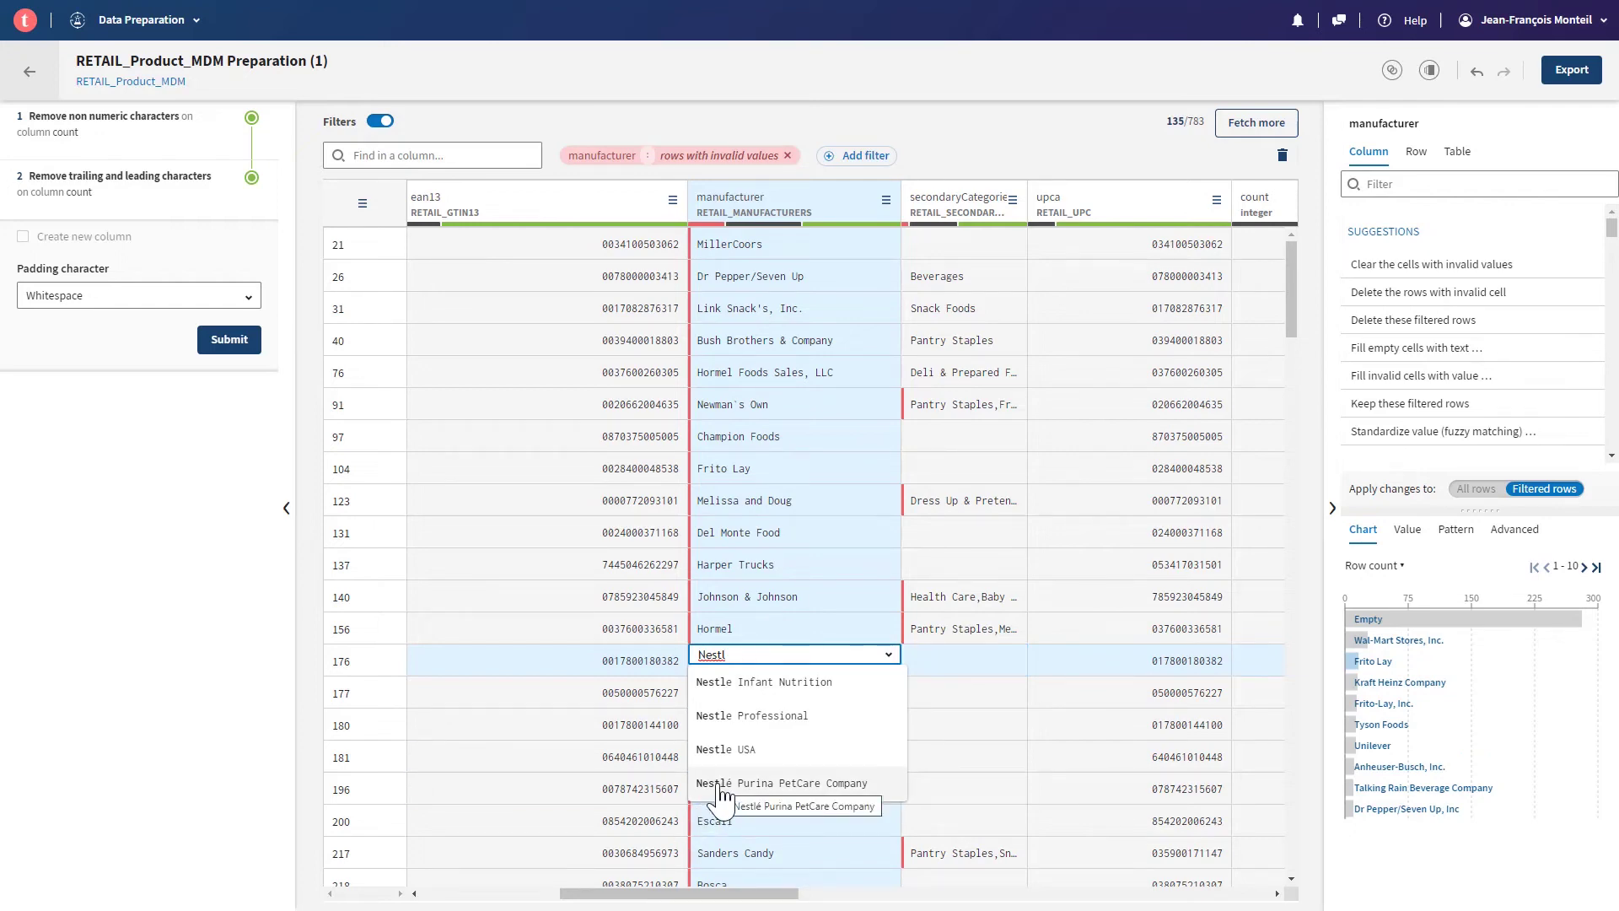
{"action": "left_click", "coordinate": [719, 787]}
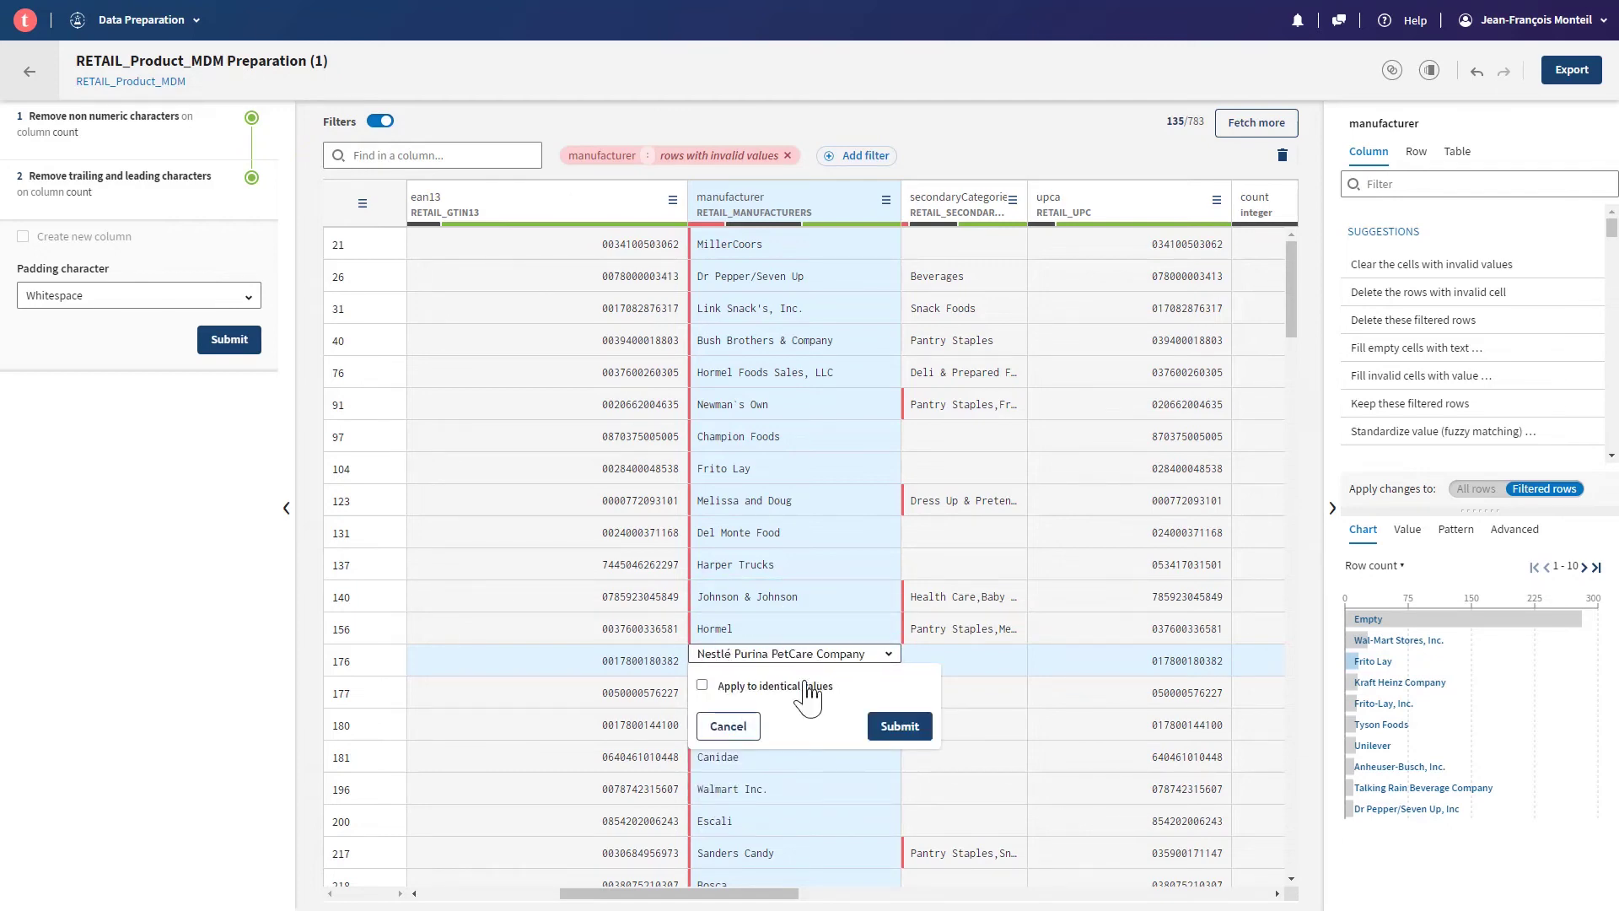
{"action": "left_click", "coordinate": [703, 686]}
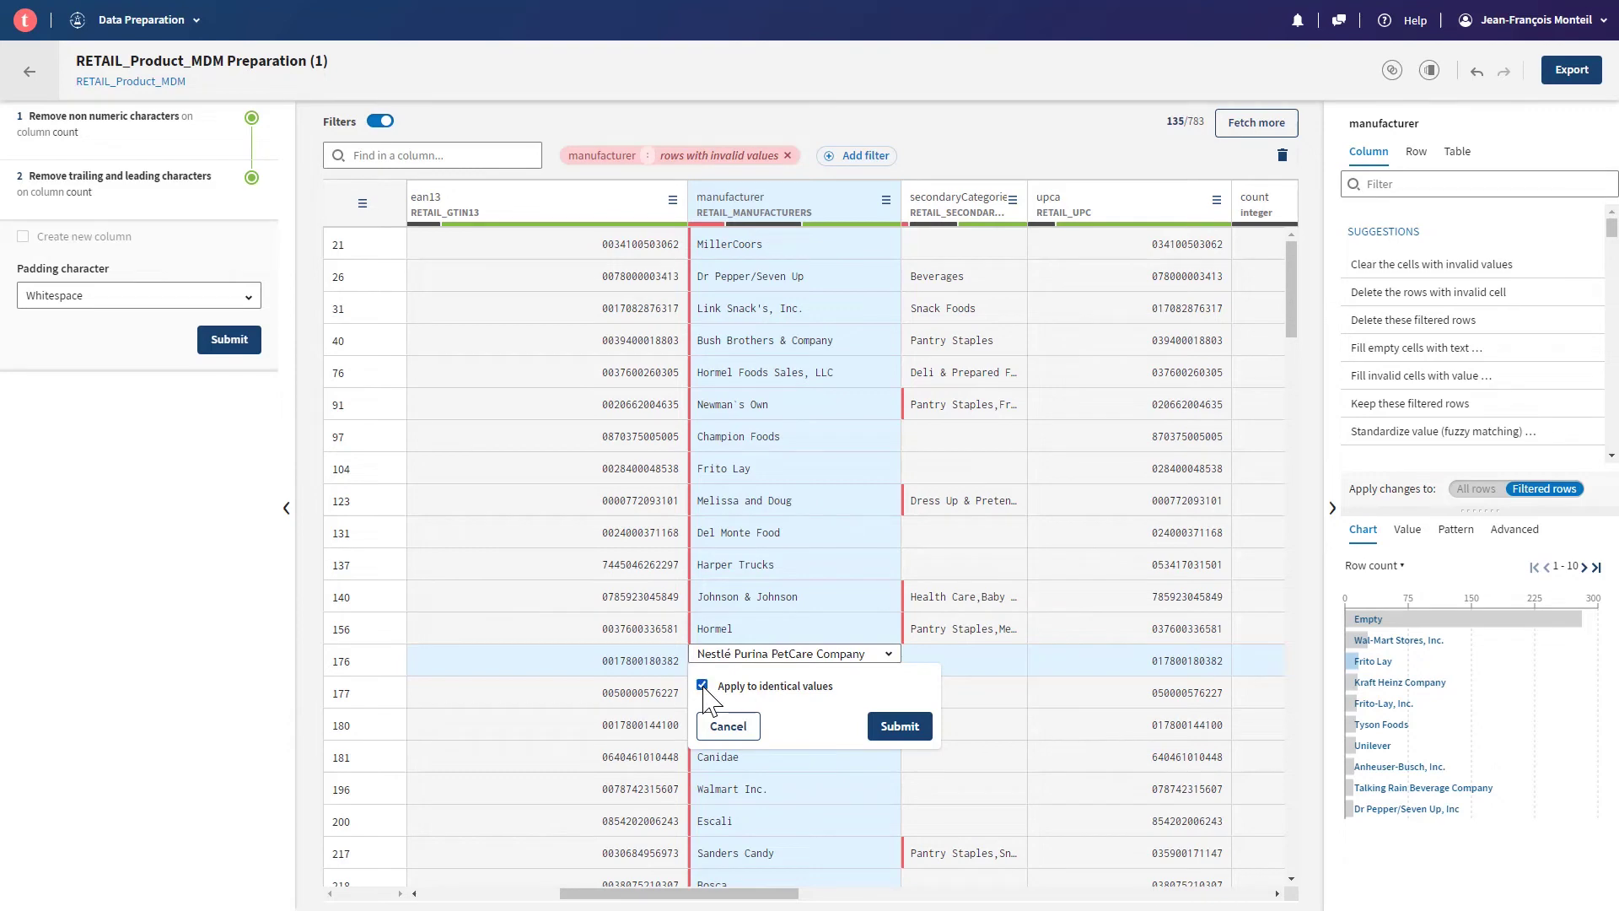
{"action": "left_click", "coordinate": [885, 731]}
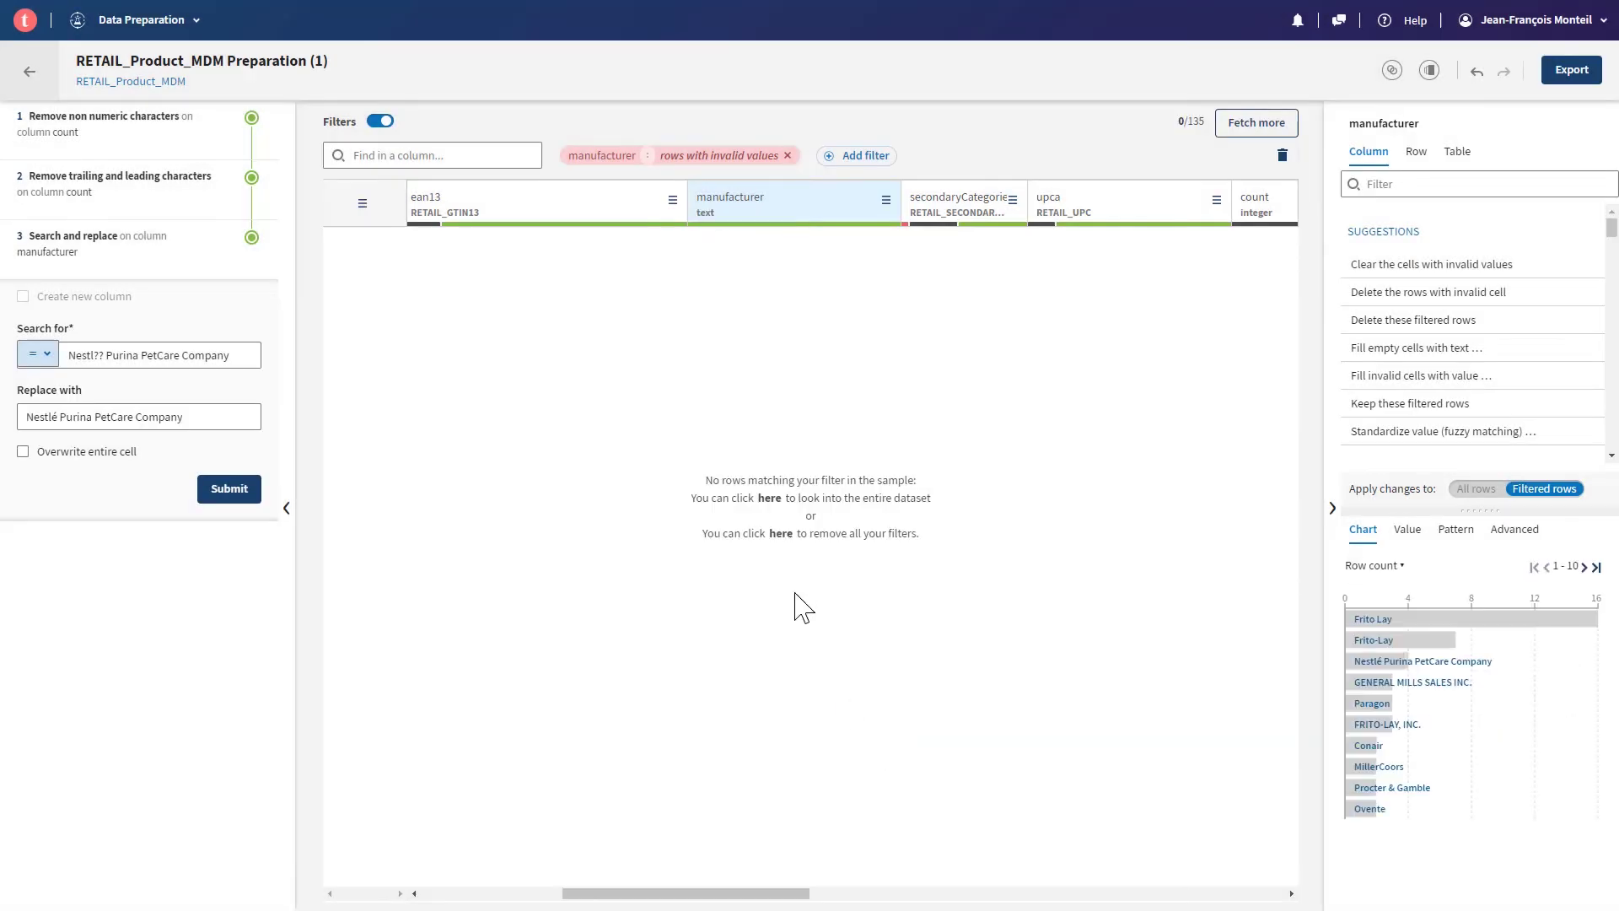
{"action": "left_click", "coordinate": [787, 156]}
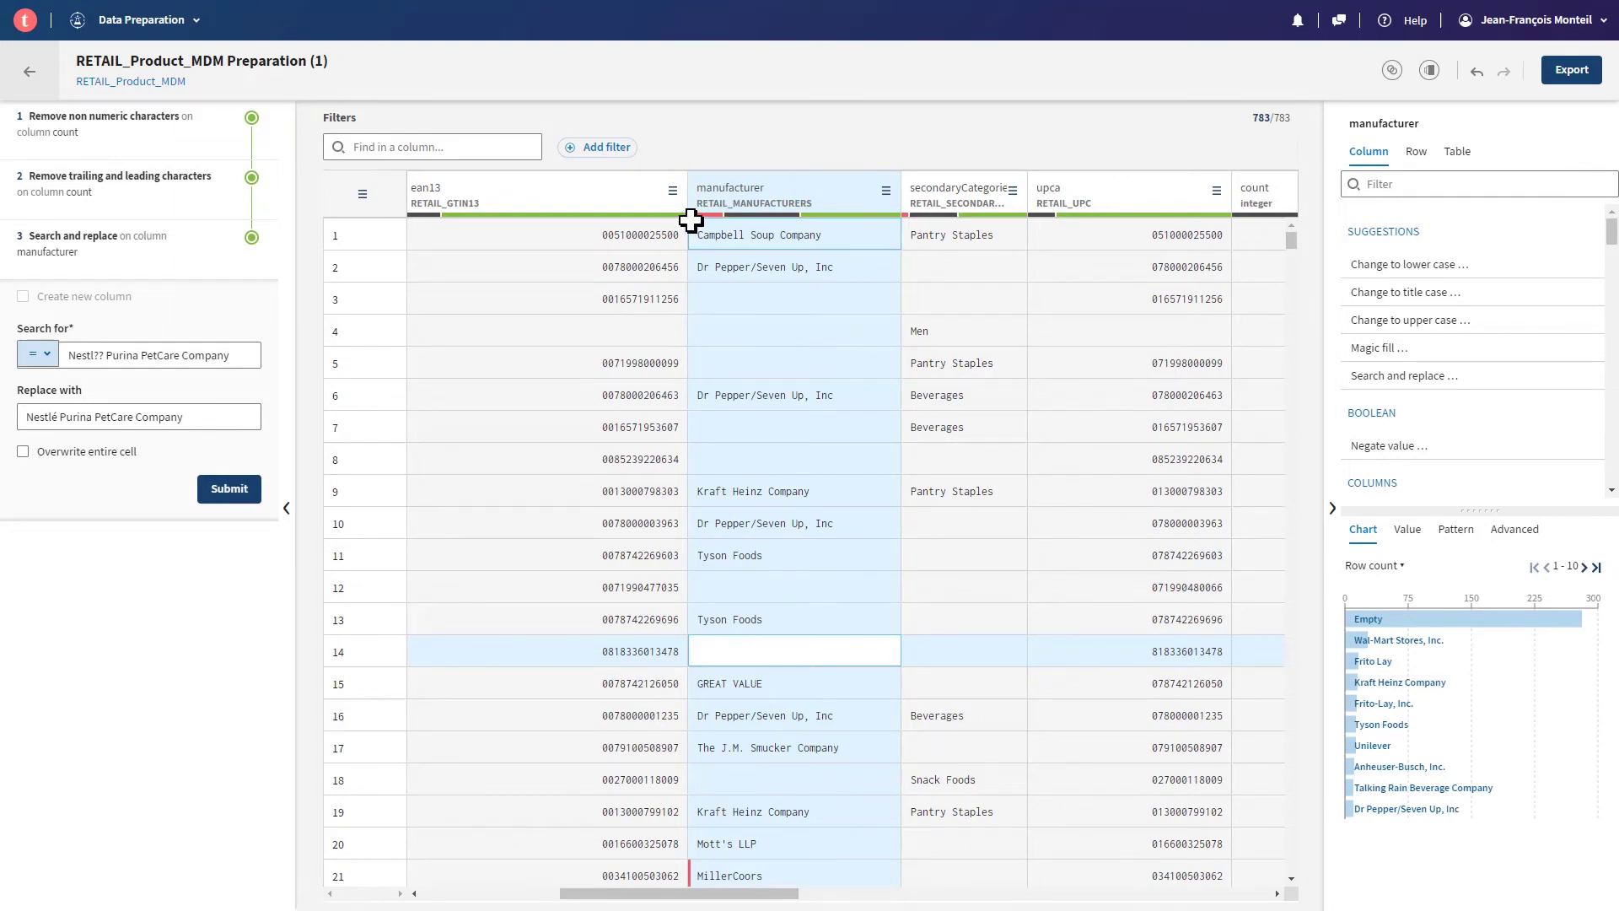
- Scroll down the grid to review the corrected manufacturer values
{"action": "scroll", "coordinate": [789, 452], "scroll_direction": "down", "scroll_amount": 2}
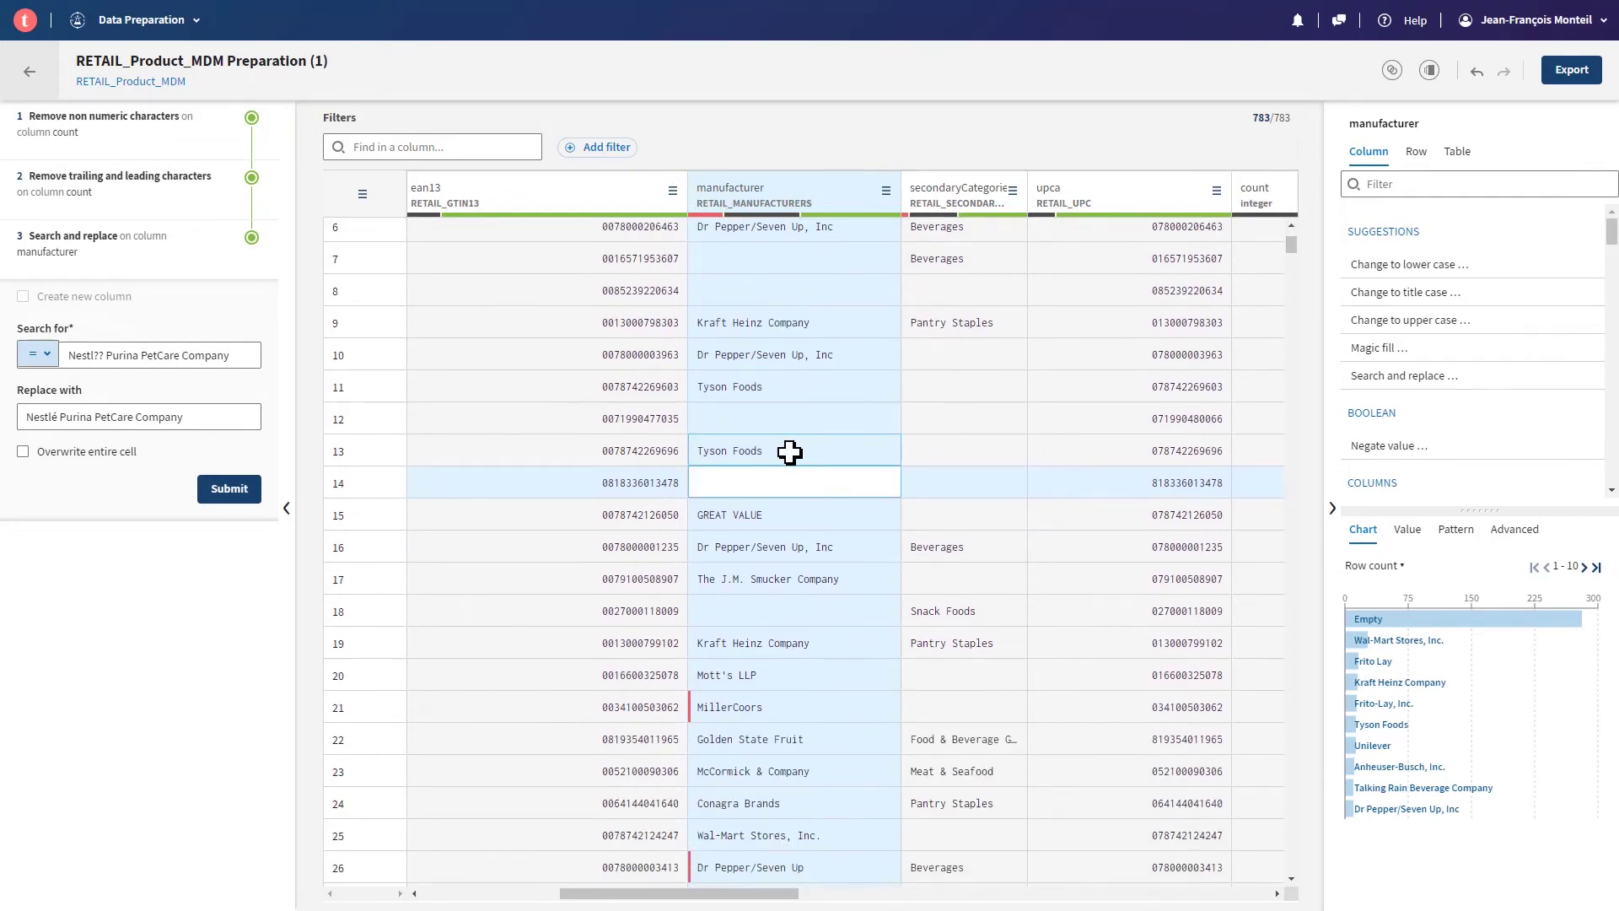
{"action": "scroll", "coordinate": [789, 452], "scroll_direction": "down", "scroll_amount": 3}
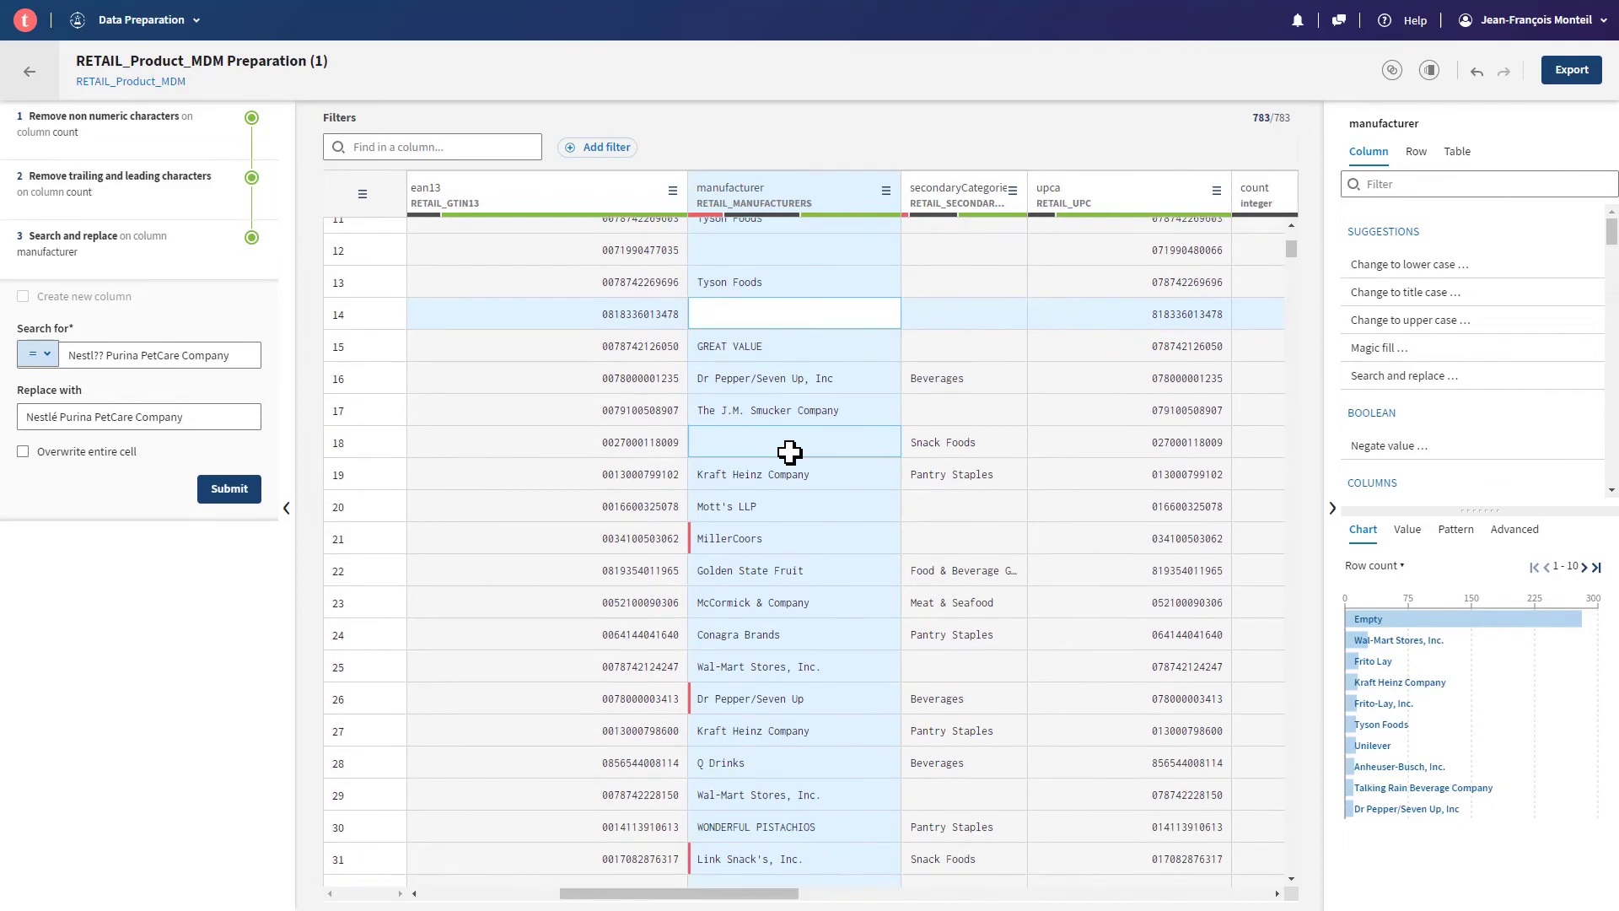
{"action": "scroll", "coordinate": [789, 452], "scroll_direction": "down", "scroll_amount": 2}
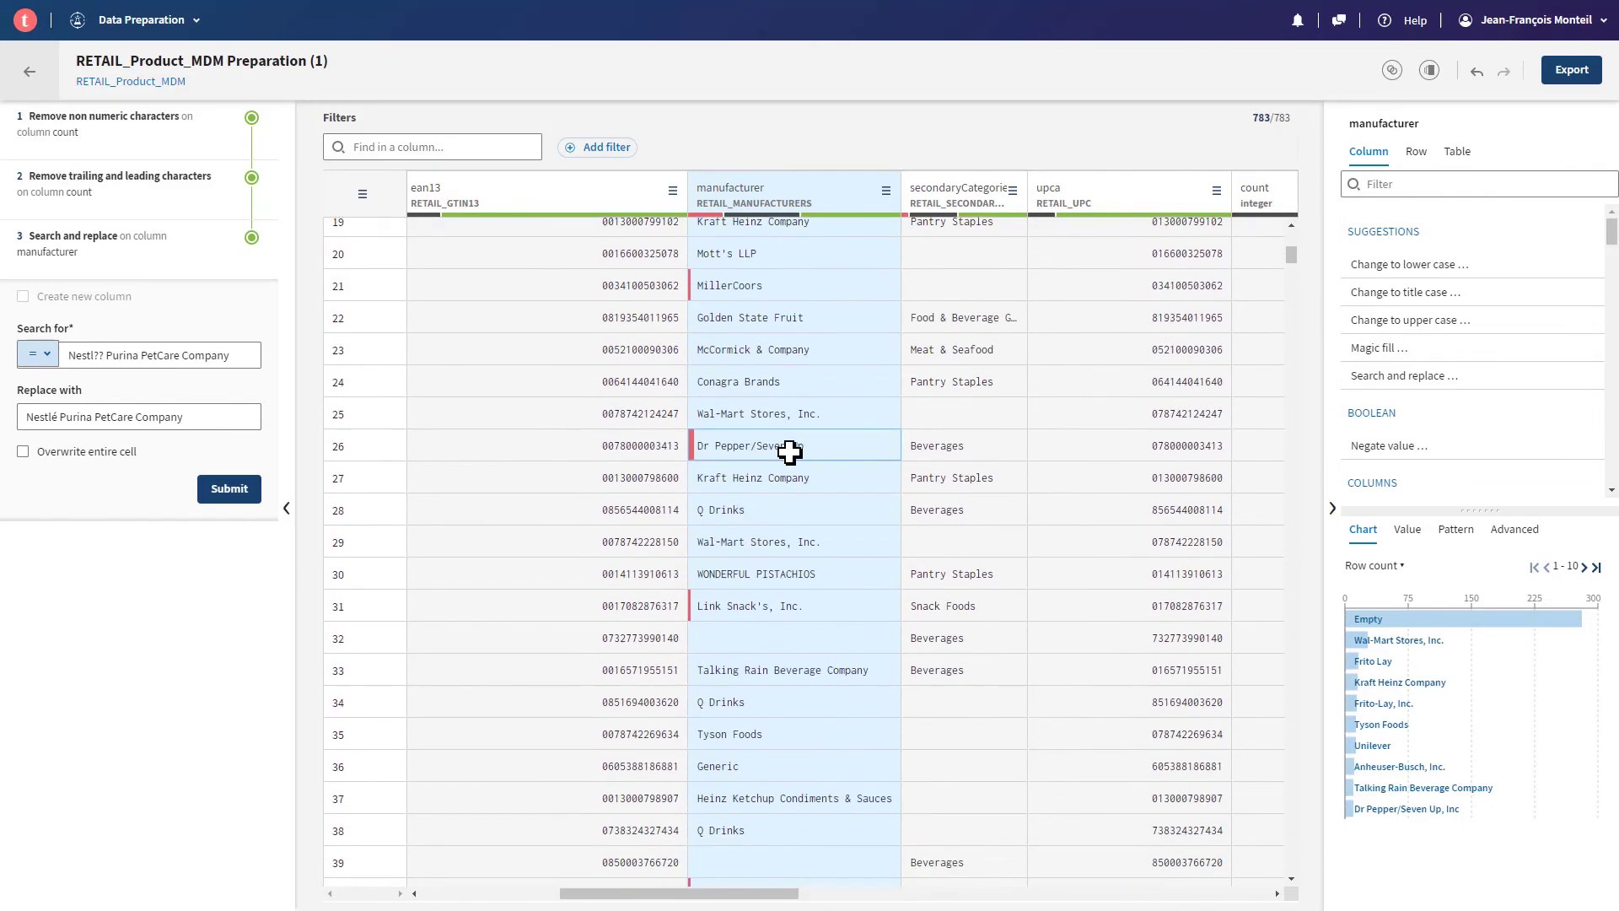
{"action": "scroll", "coordinate": [789, 452], "scroll_direction": "down", "scroll_amount": 1}
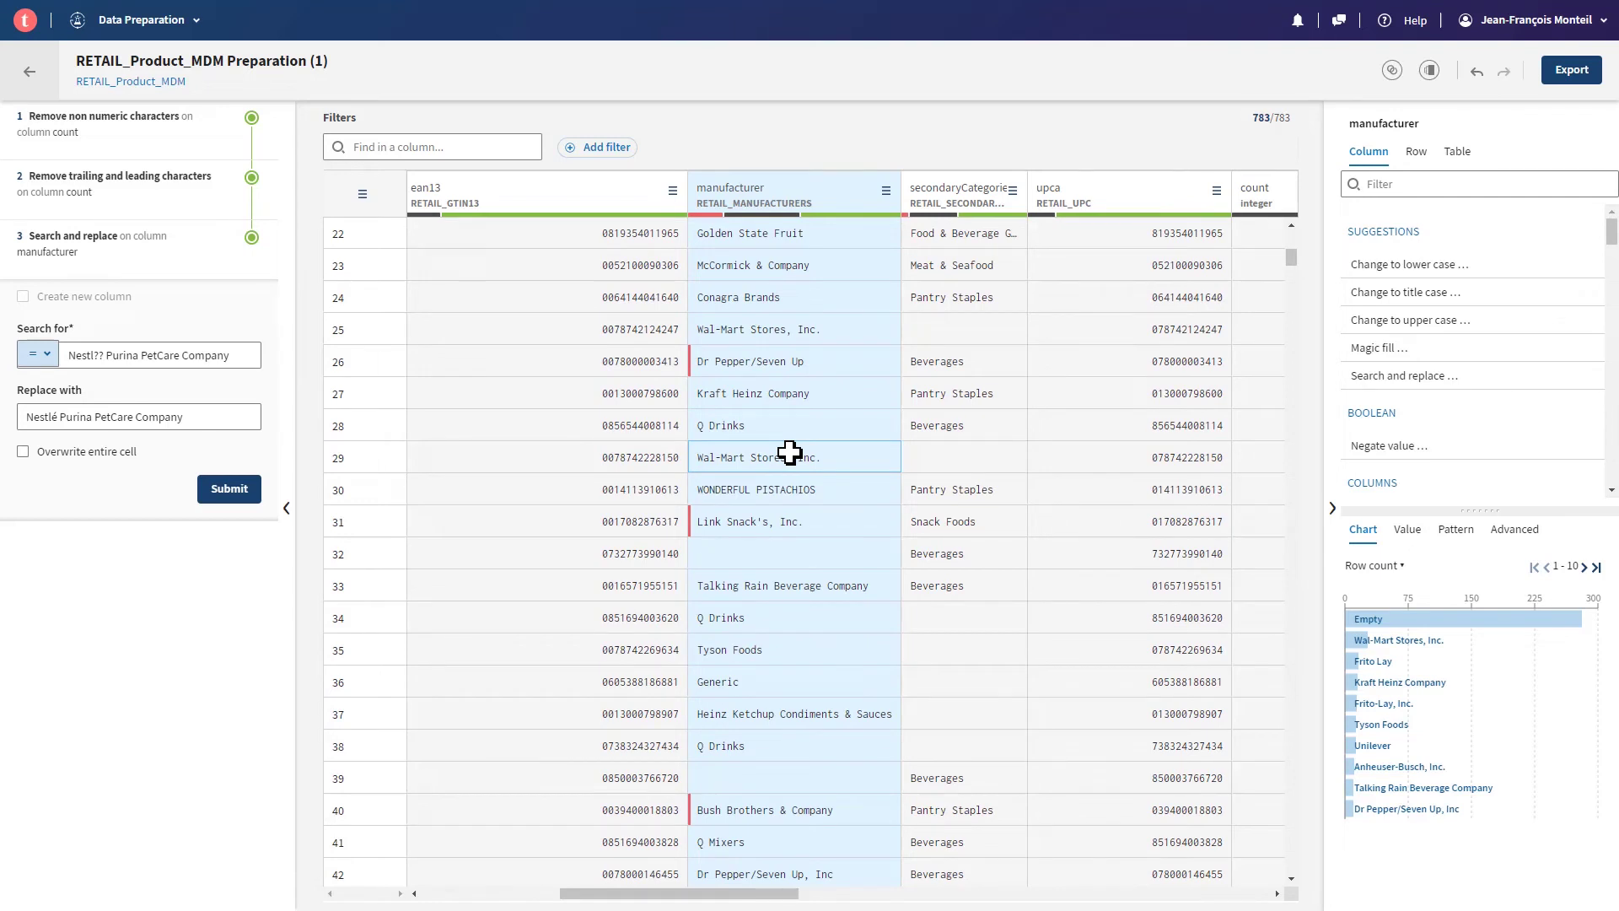
{"action": "scroll", "coordinate": [789, 452], "scroll_direction": "down", "scroll_amount": 3}
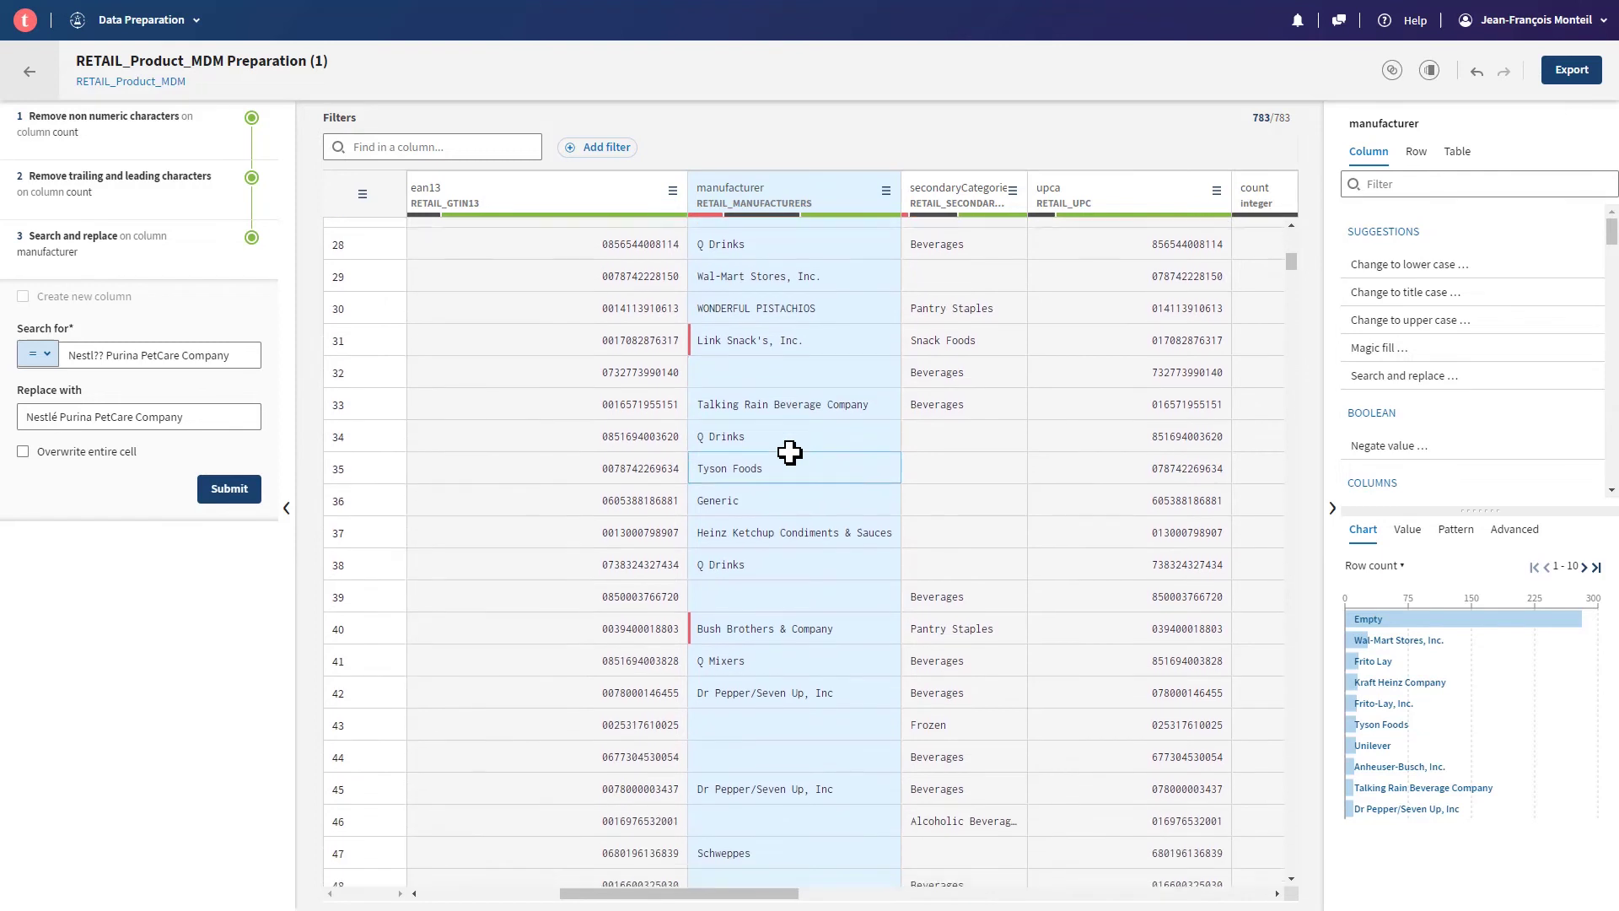
{"action": "scroll", "coordinate": [789, 452], "scroll_direction": "down", "scroll_amount": 1}
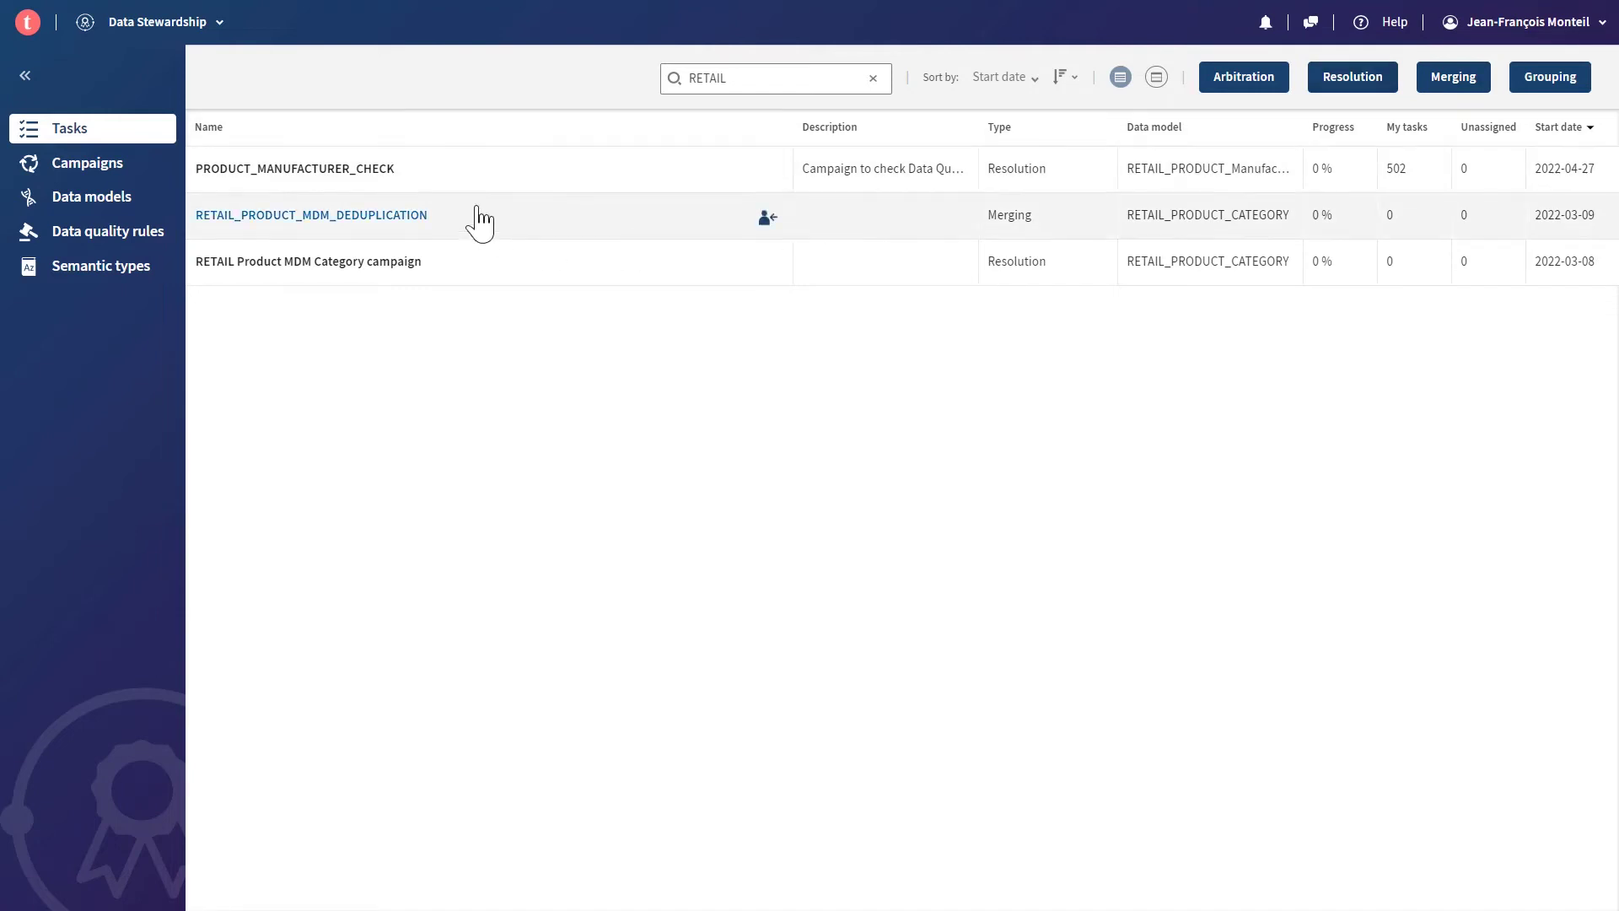
- Open the PRODUCT_MANUFACTURER_CHECK task from the RETAIL-filtered task list
{"action": "left_click", "coordinate": [355, 172]}
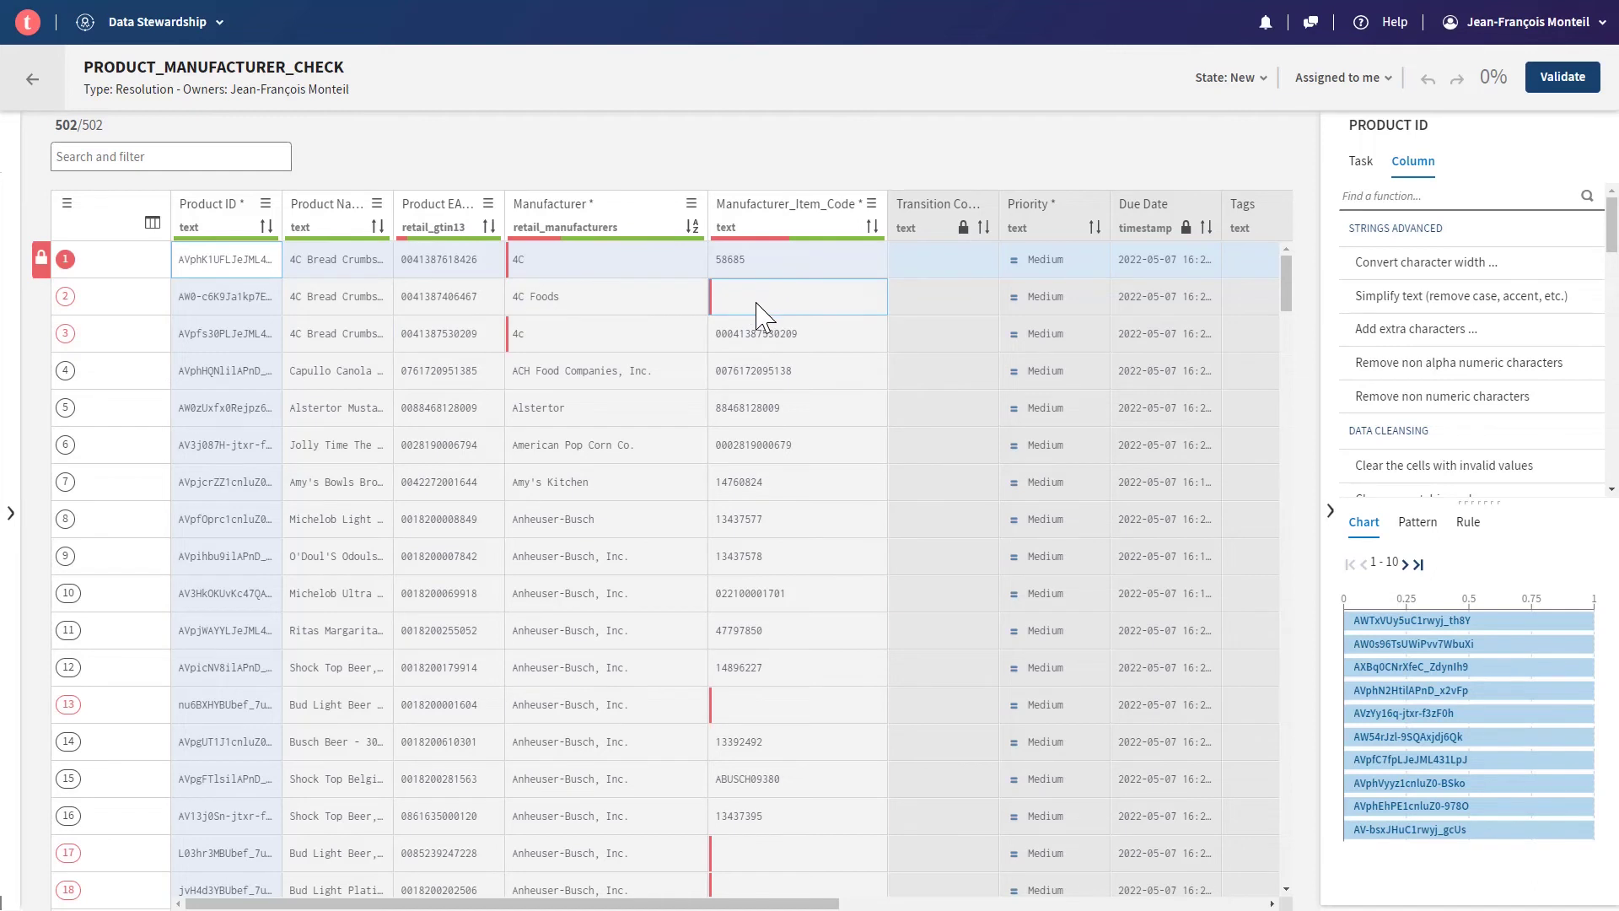
- Inspect the rule failures behind the invalid Manufacturer_Item_Code markers, including row 6
{"action": "scroll", "coordinate": [632, 513], "scroll_direction": "down", "scroll_amount": 2}
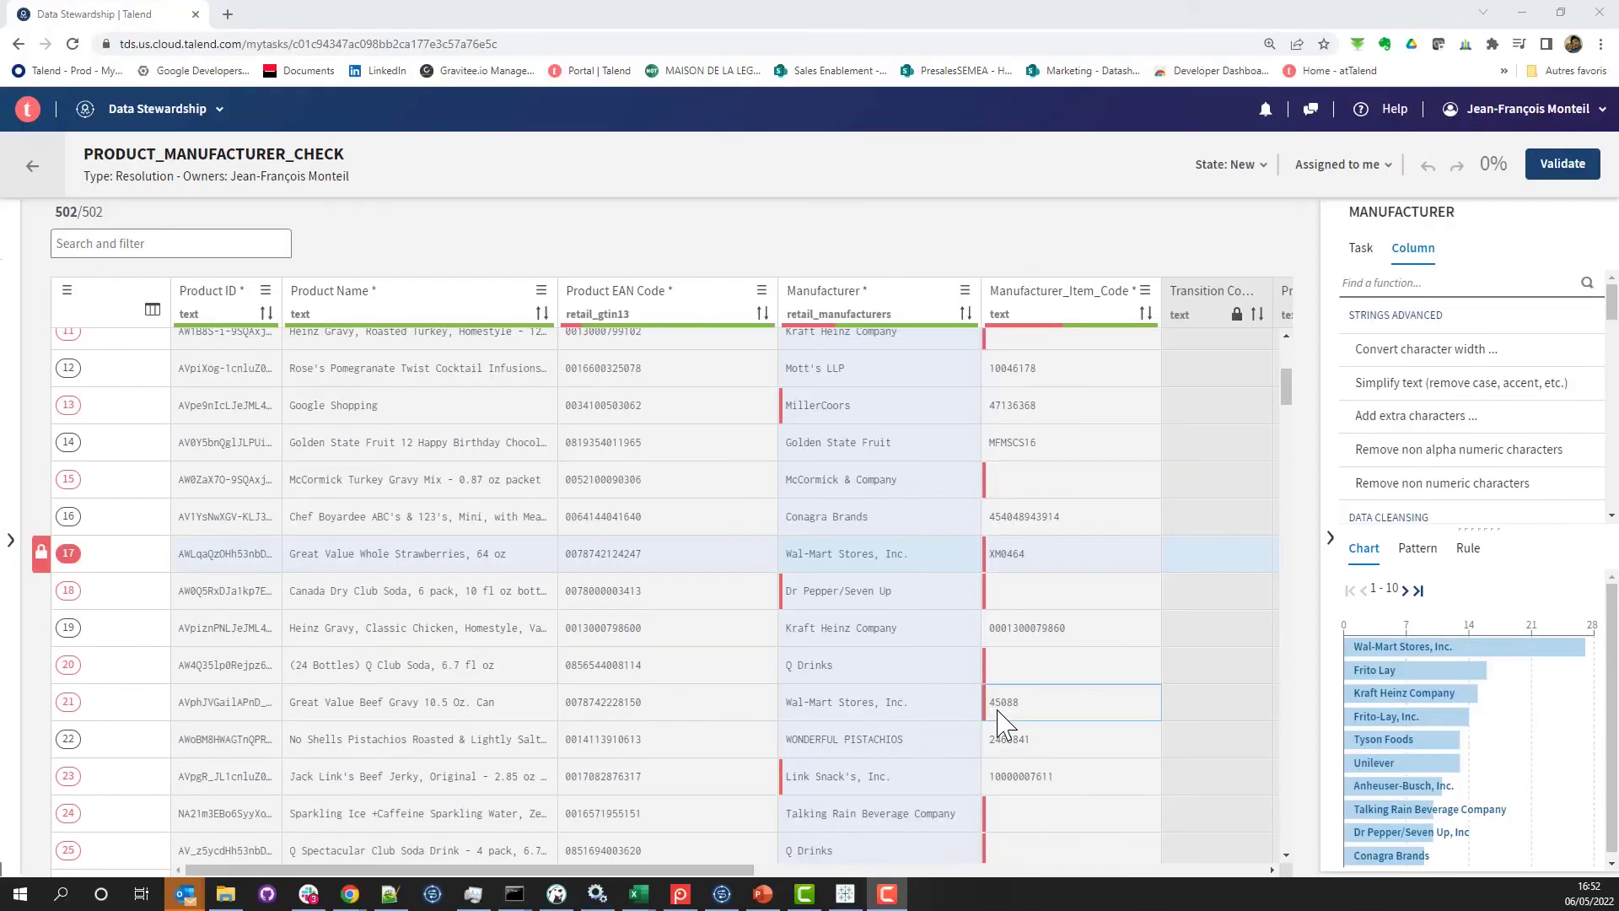
{"action": "left_click", "coordinate": [988, 570]}
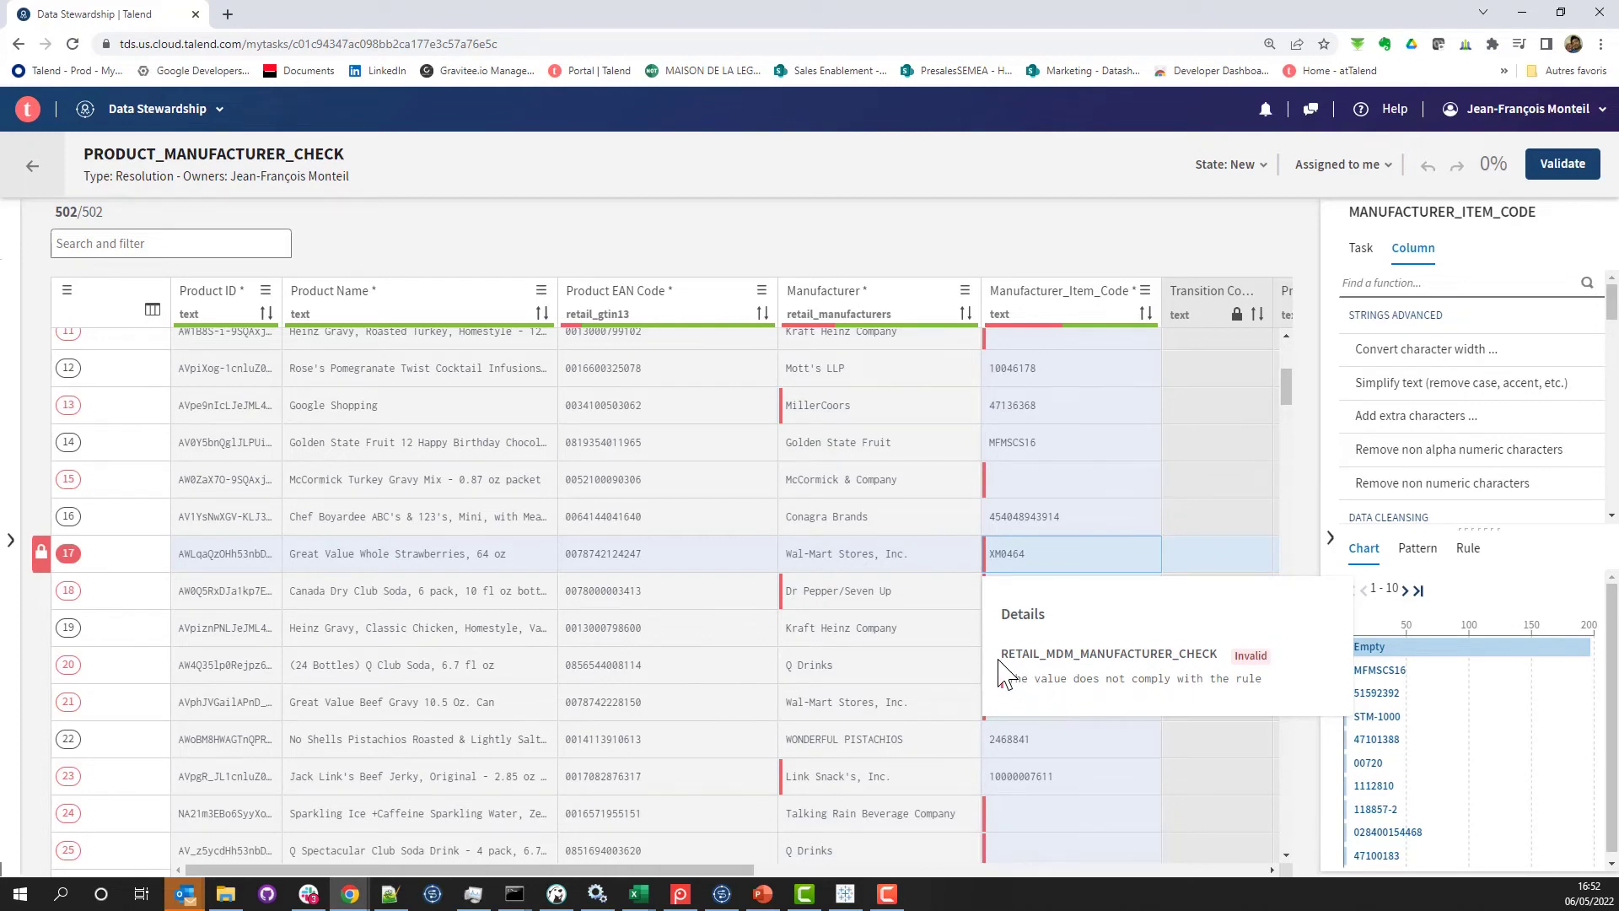
{"action": "scroll", "coordinate": [1090, 687], "scroll_direction": "up", "scroll_amount": 5}
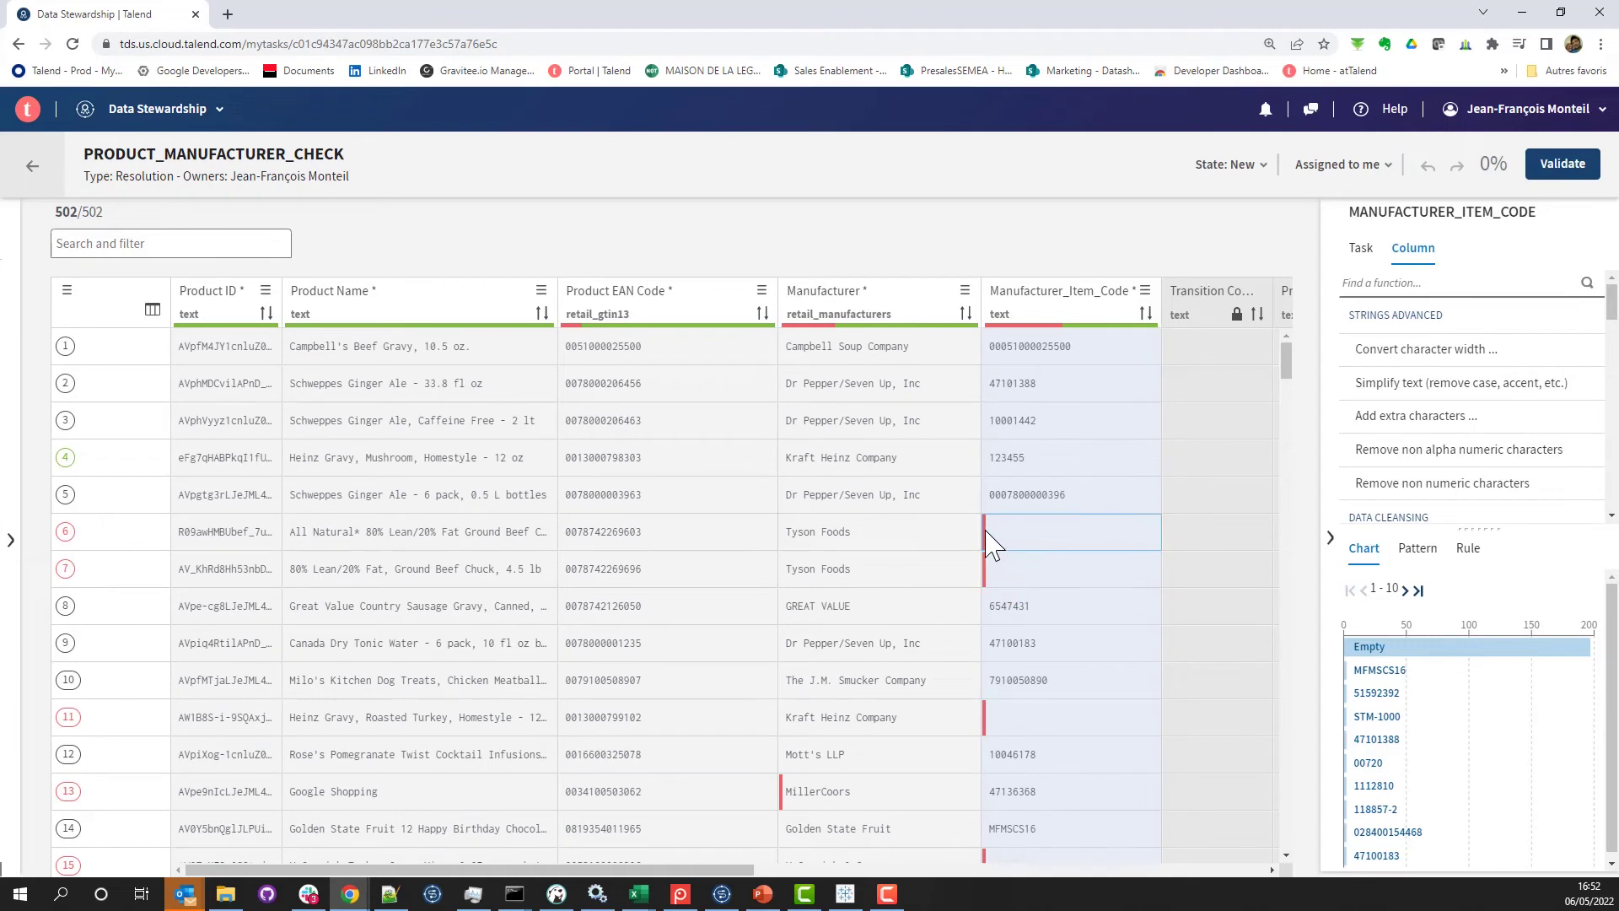
{"action": "left_click", "coordinate": [986, 533]}
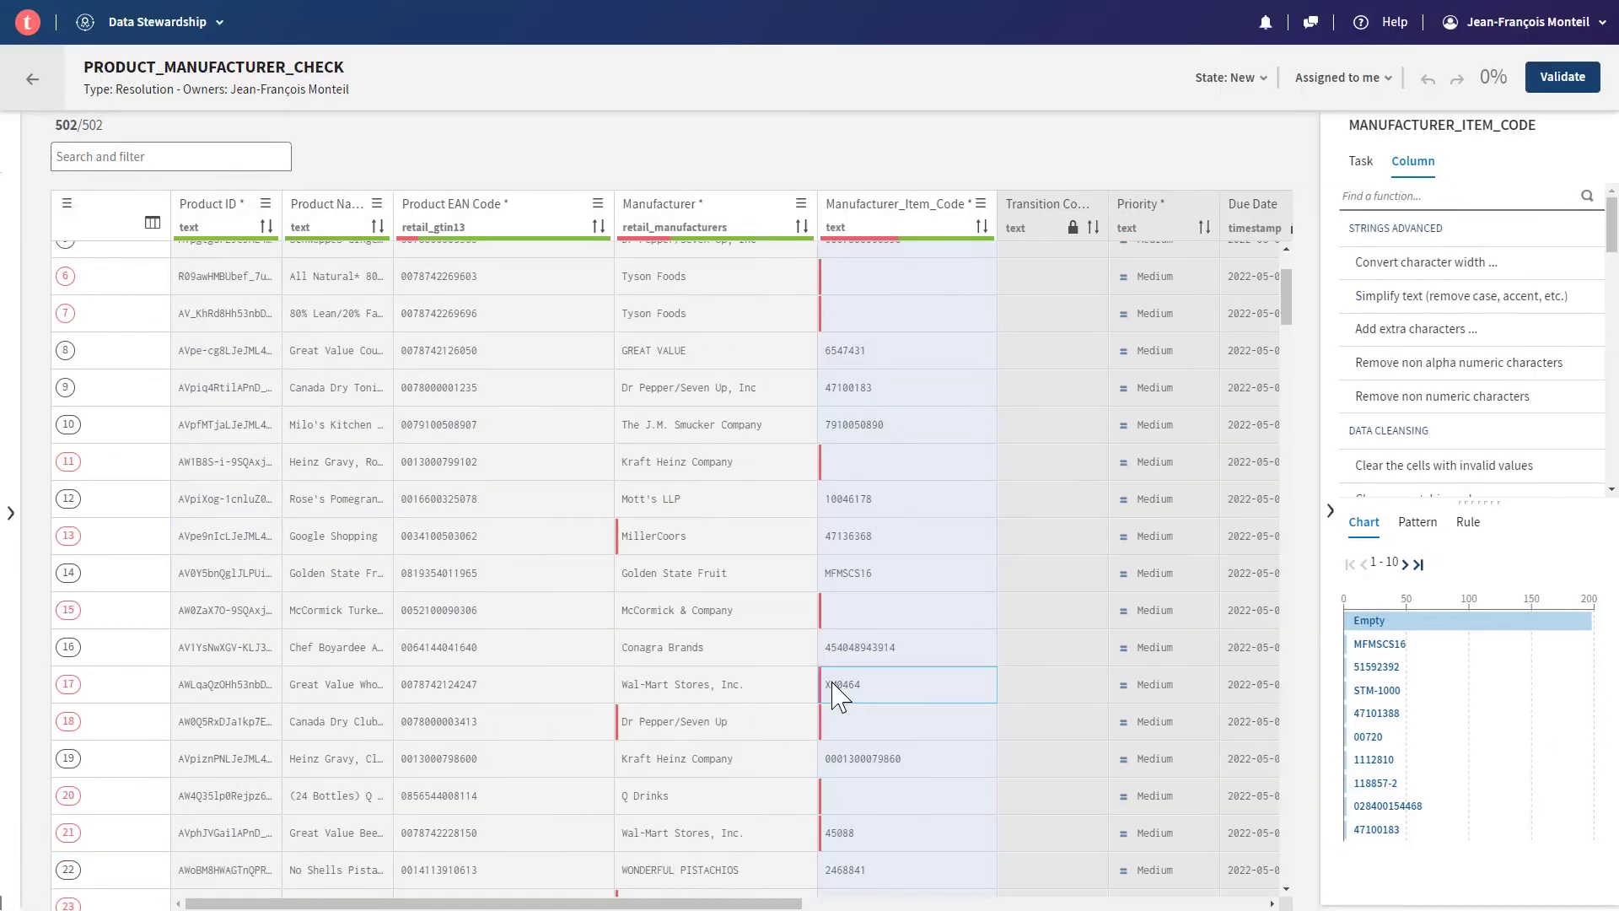
- Widen the Product Name column so full product names are readable
{"action": "scroll", "coordinate": [840, 696], "scroll_direction": "up", "scroll_amount": 2}
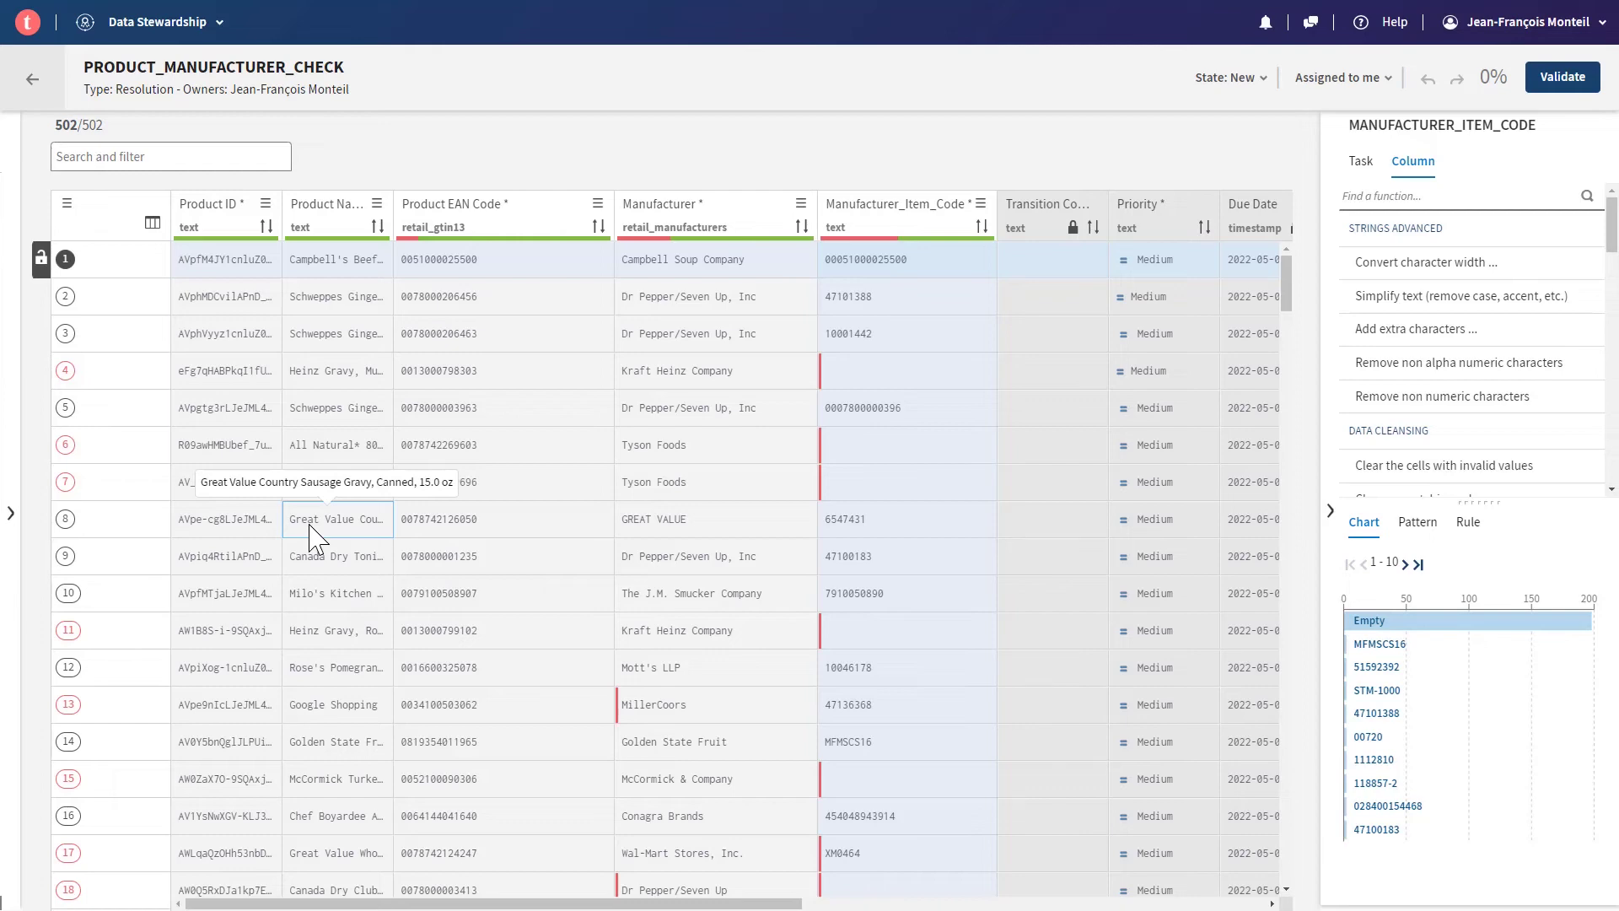
{"action": "scroll", "coordinate": [734, 514], "scroll_direction": "down", "scroll_amount": 20}
{"action": "scroll", "coordinate": [728, 512], "scroll_direction": "up", "scroll_amount": 20}
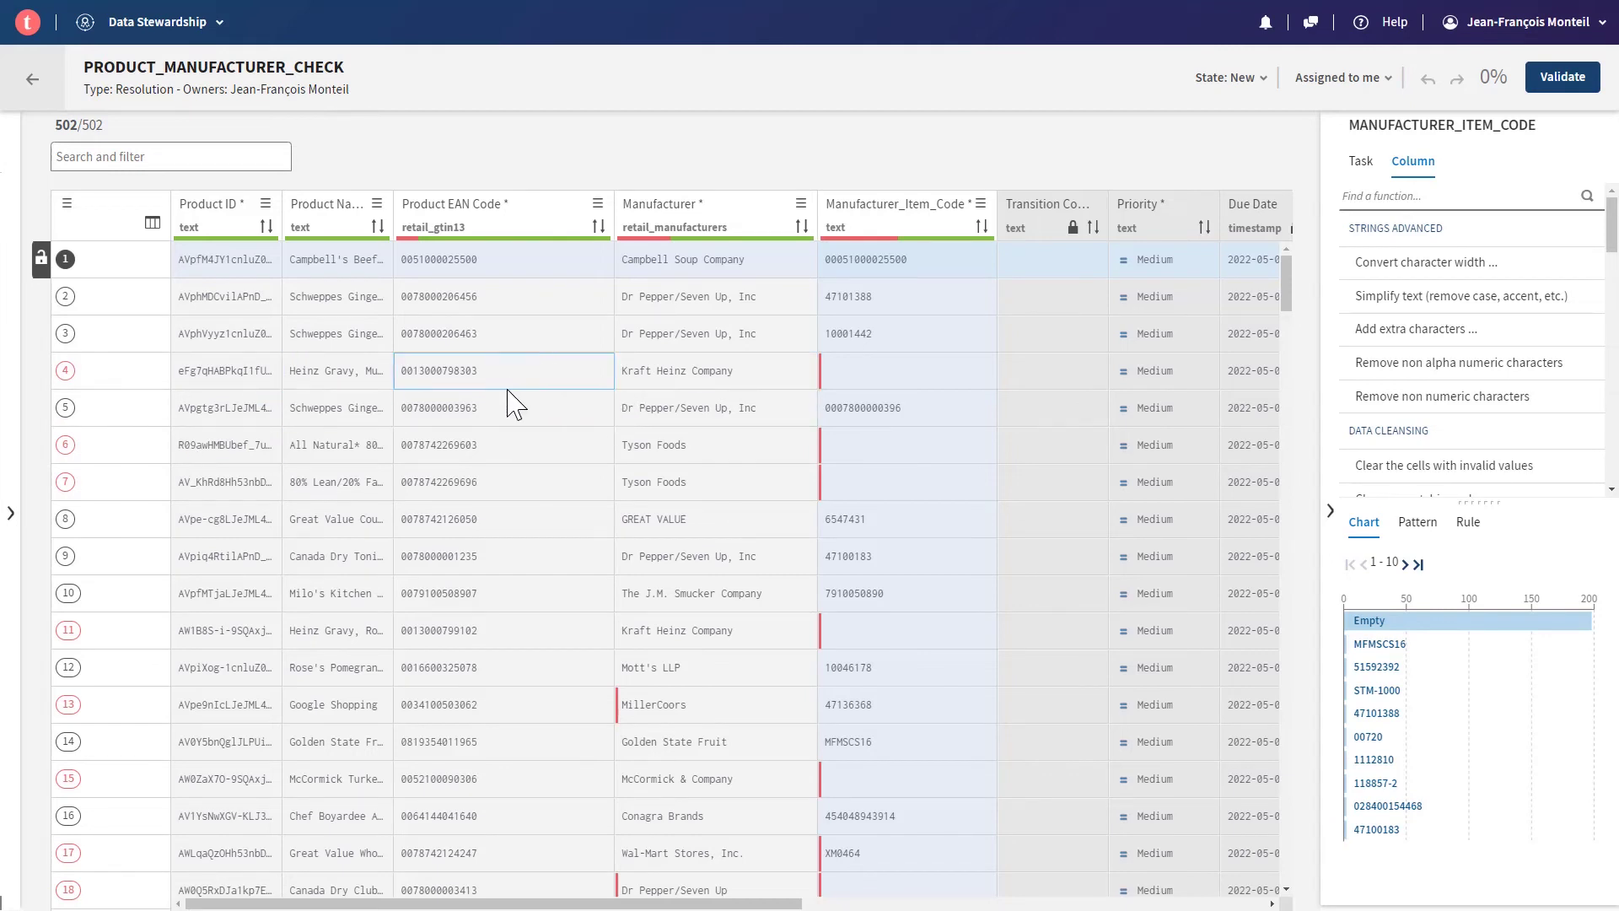
{"action": "left_click_drag", "start_coordinate": [384, 215], "coordinate": [558, 211]}
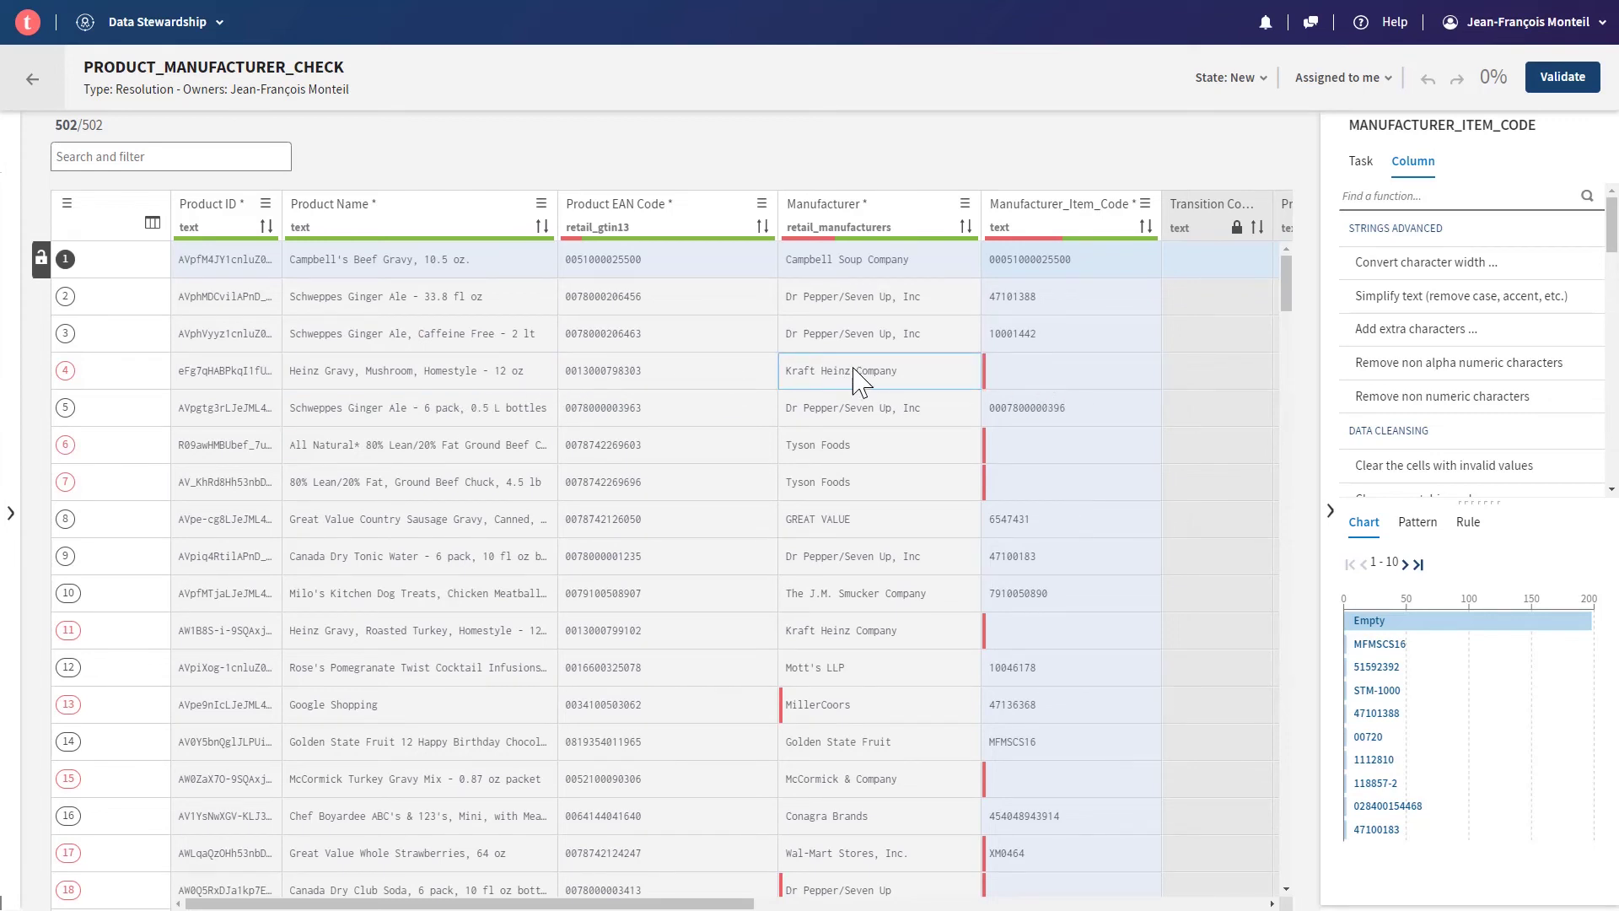
- Set row 4's missing Manufacturer_Item_Code to 123456 and validate the record
{"action": "left_click", "coordinate": [1003, 386]}
{"action": "left_click", "coordinate": [1020, 377]}
{"action": "type", "text": "123456"}
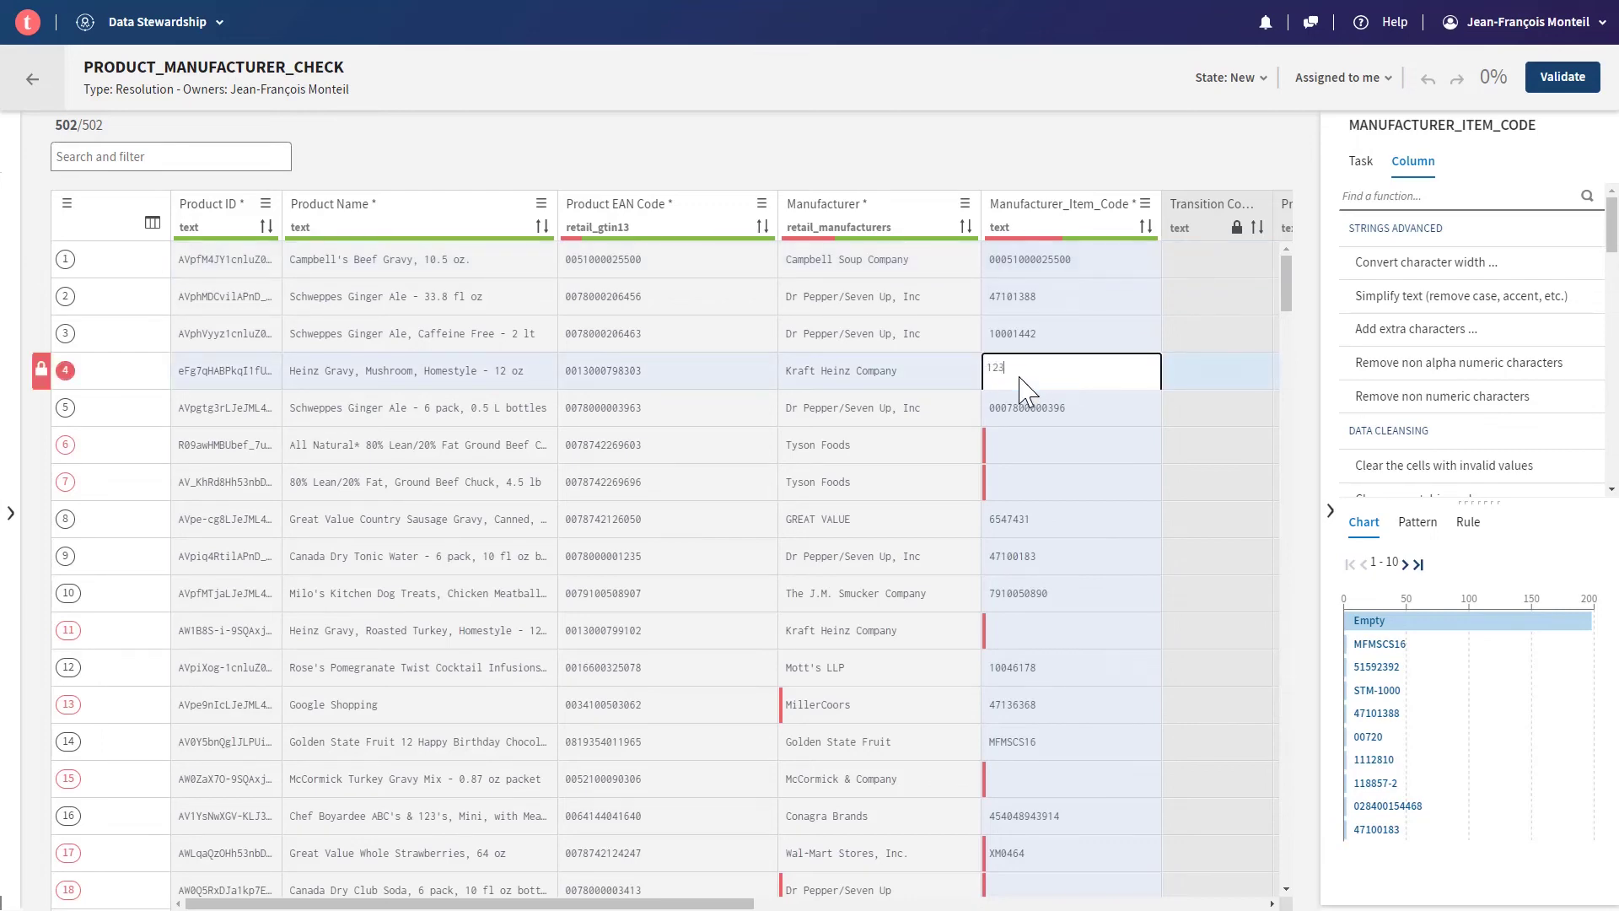
{"action": "key", "text": "Return"}
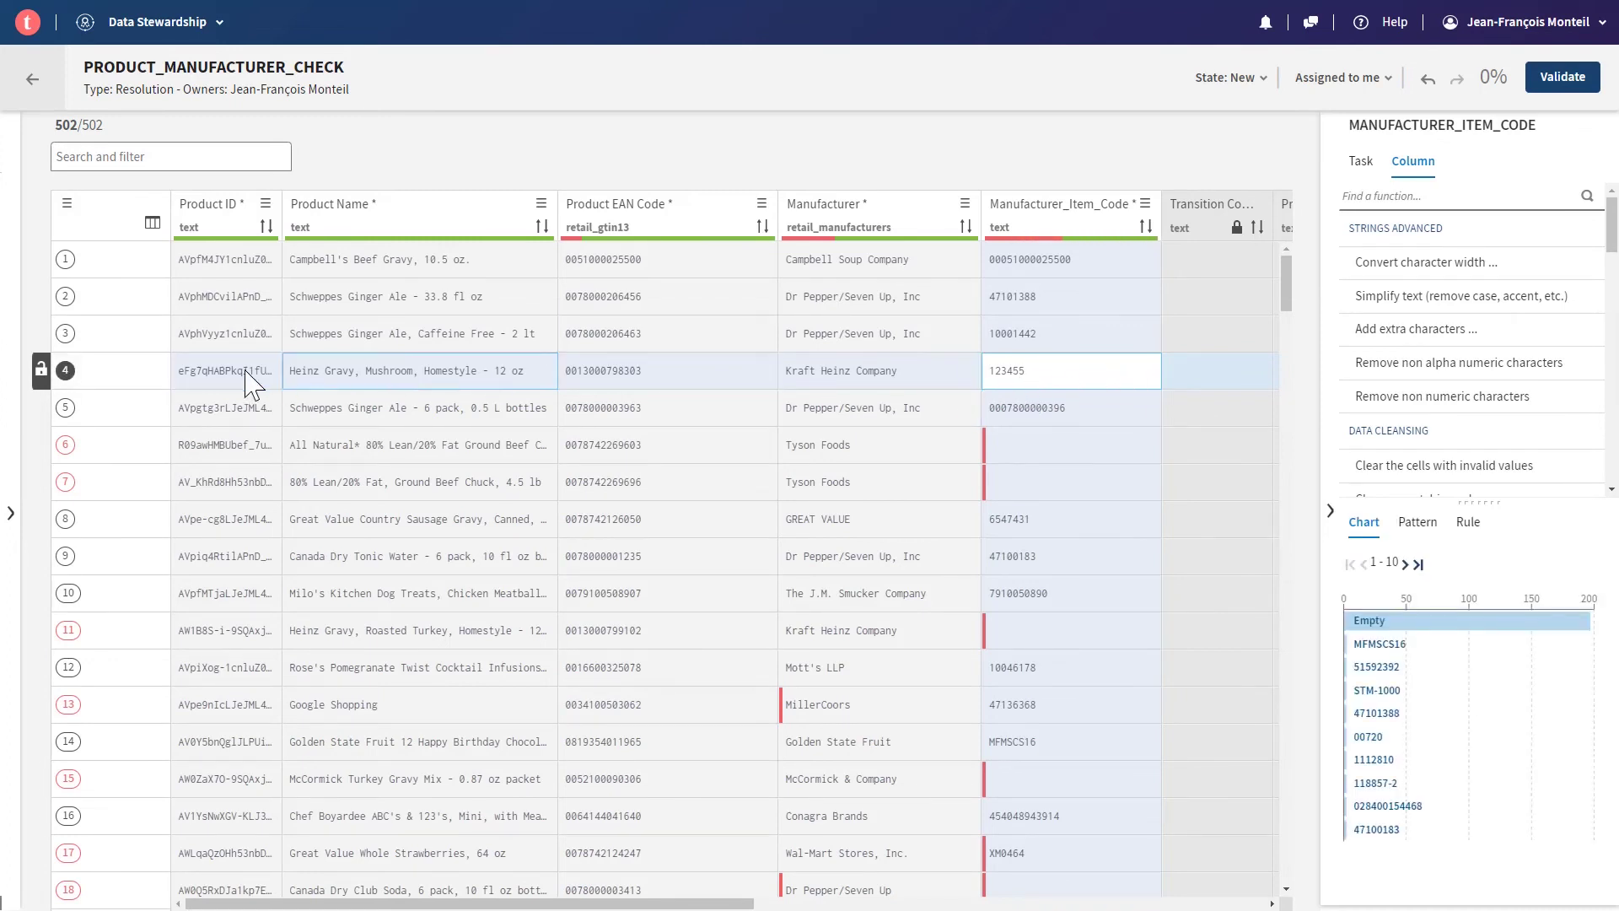
{"action": "left_click", "coordinate": [43, 403]}
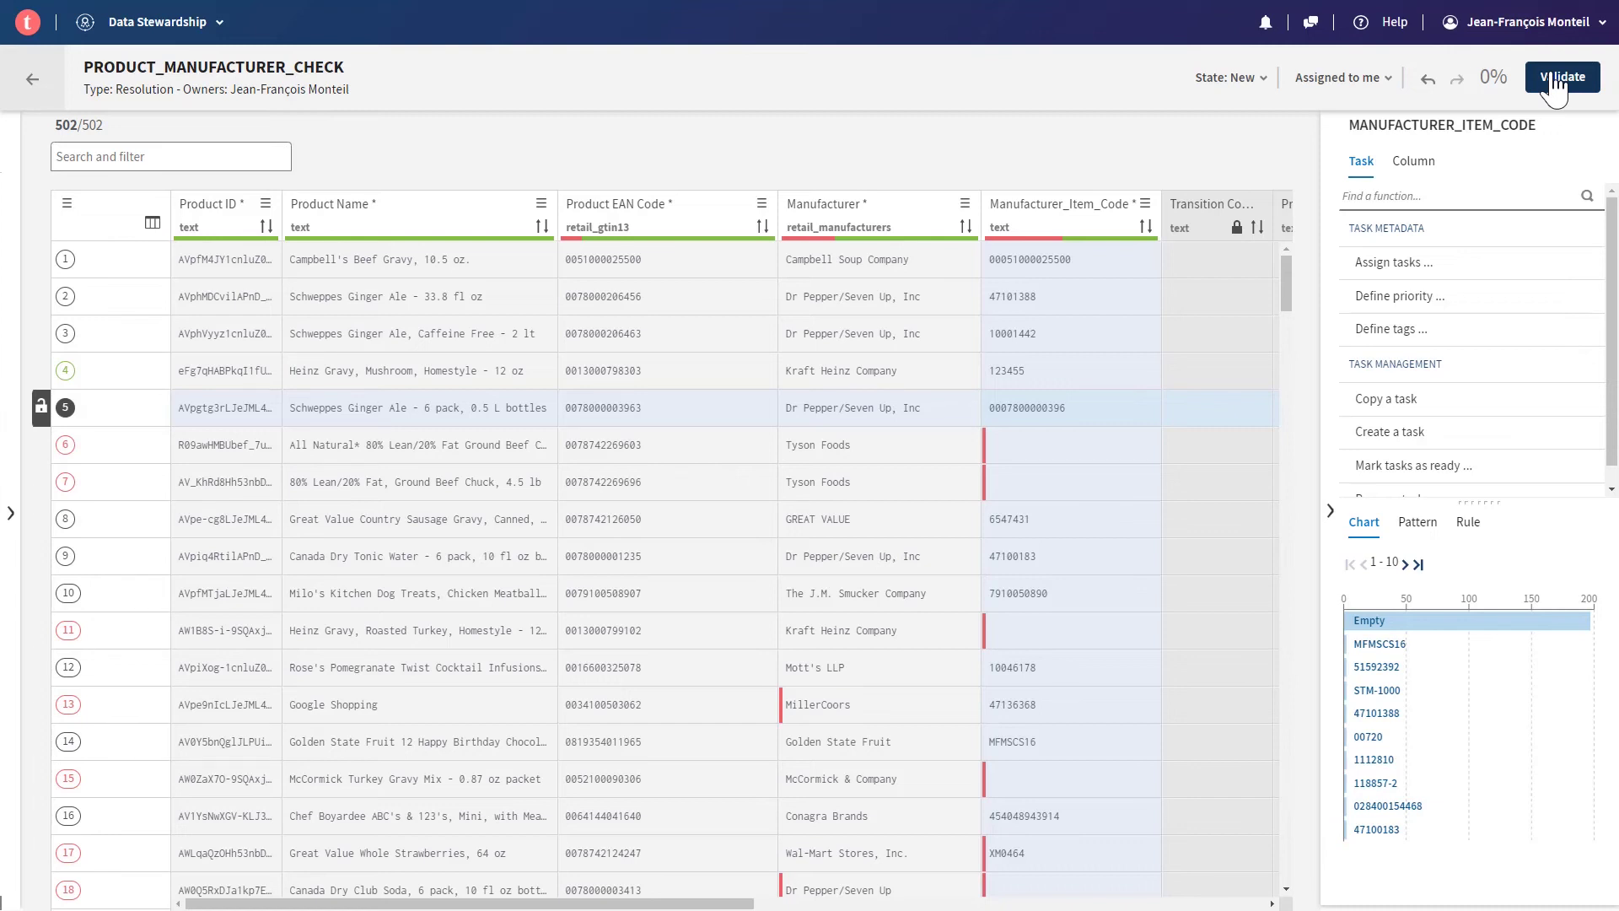
- Inspect the MillerCoors manufacturer value in the Manufacturer column
{"action": "scroll", "coordinate": [826, 481], "scroll_direction": "down", "scroll_amount": 2}
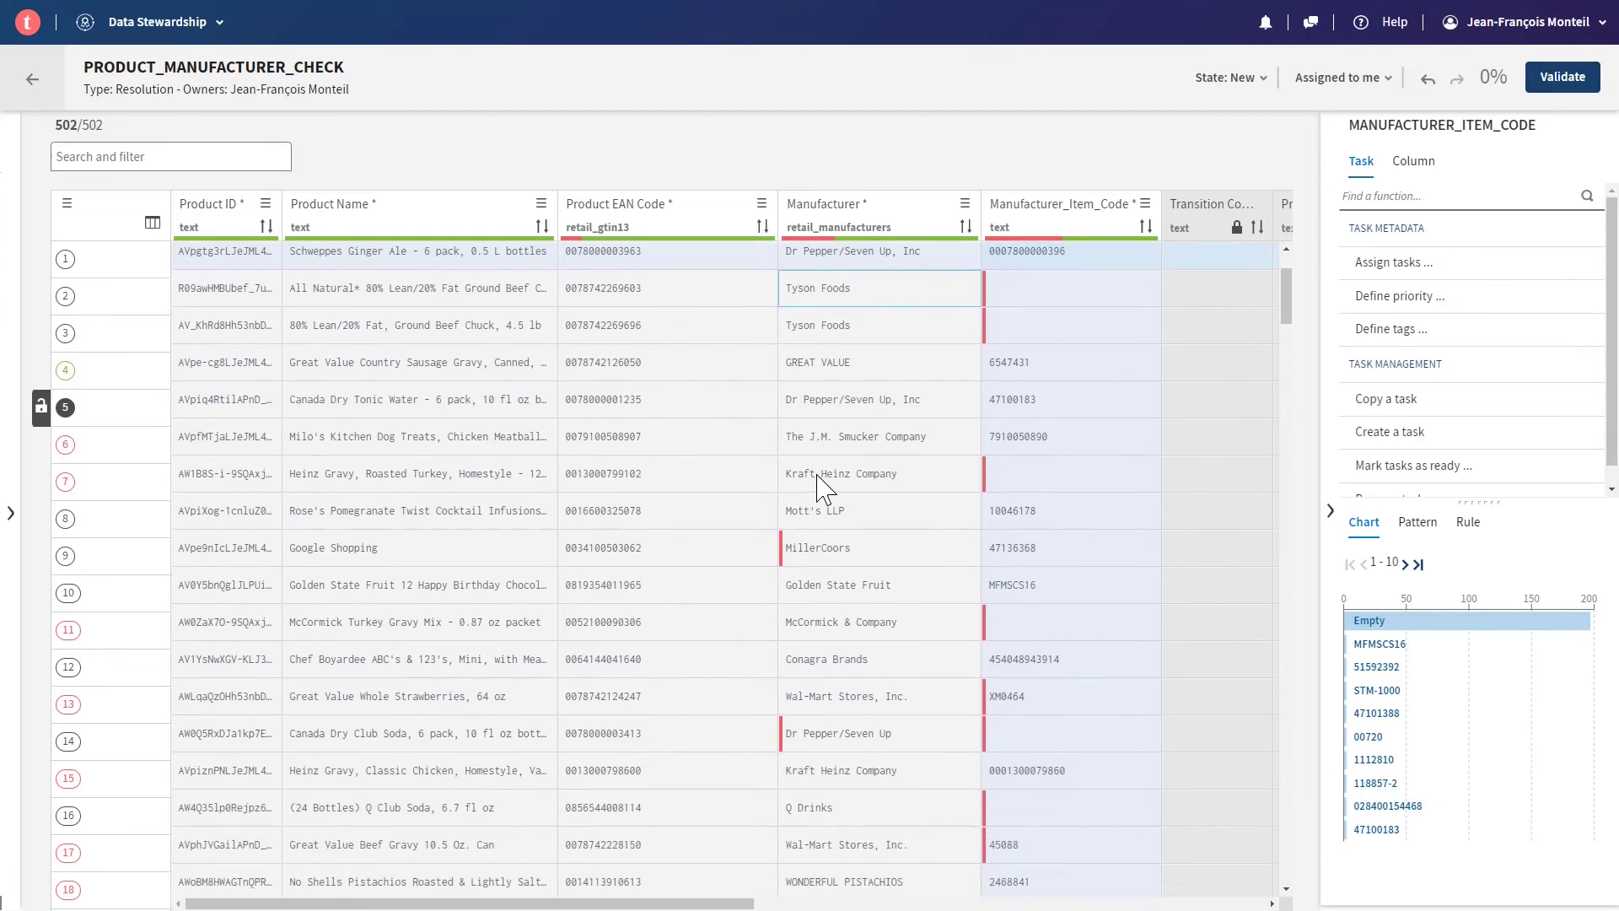
{"action": "left_click", "coordinate": [831, 540]}
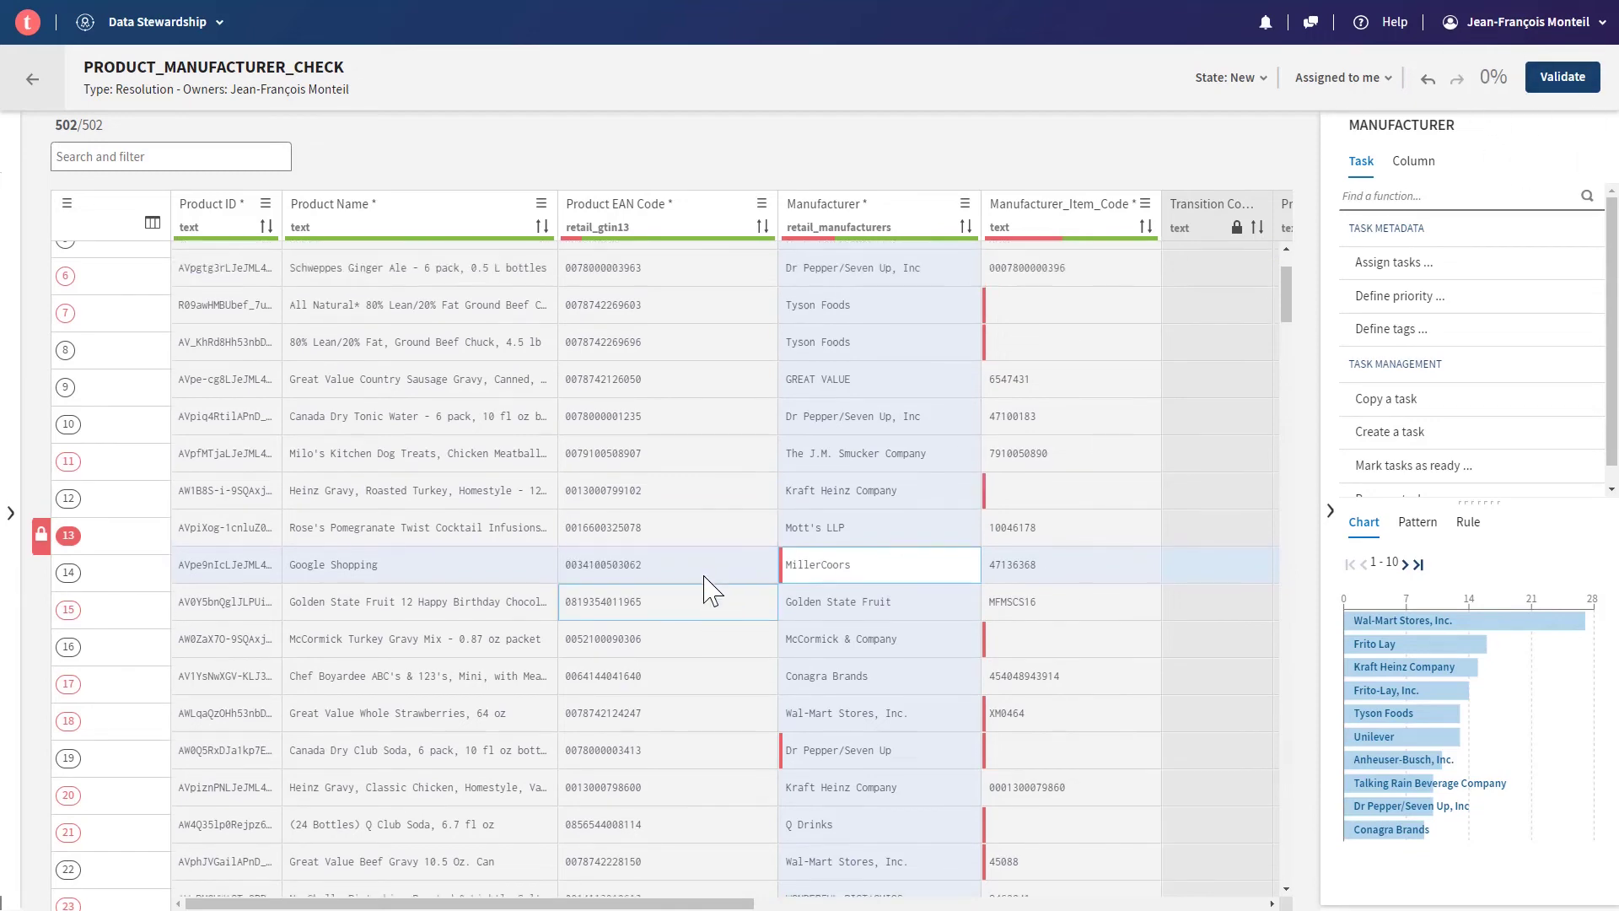
{"action": "scroll", "coordinate": [706, 587], "scroll_direction": "up", "scroll_amount": 2}
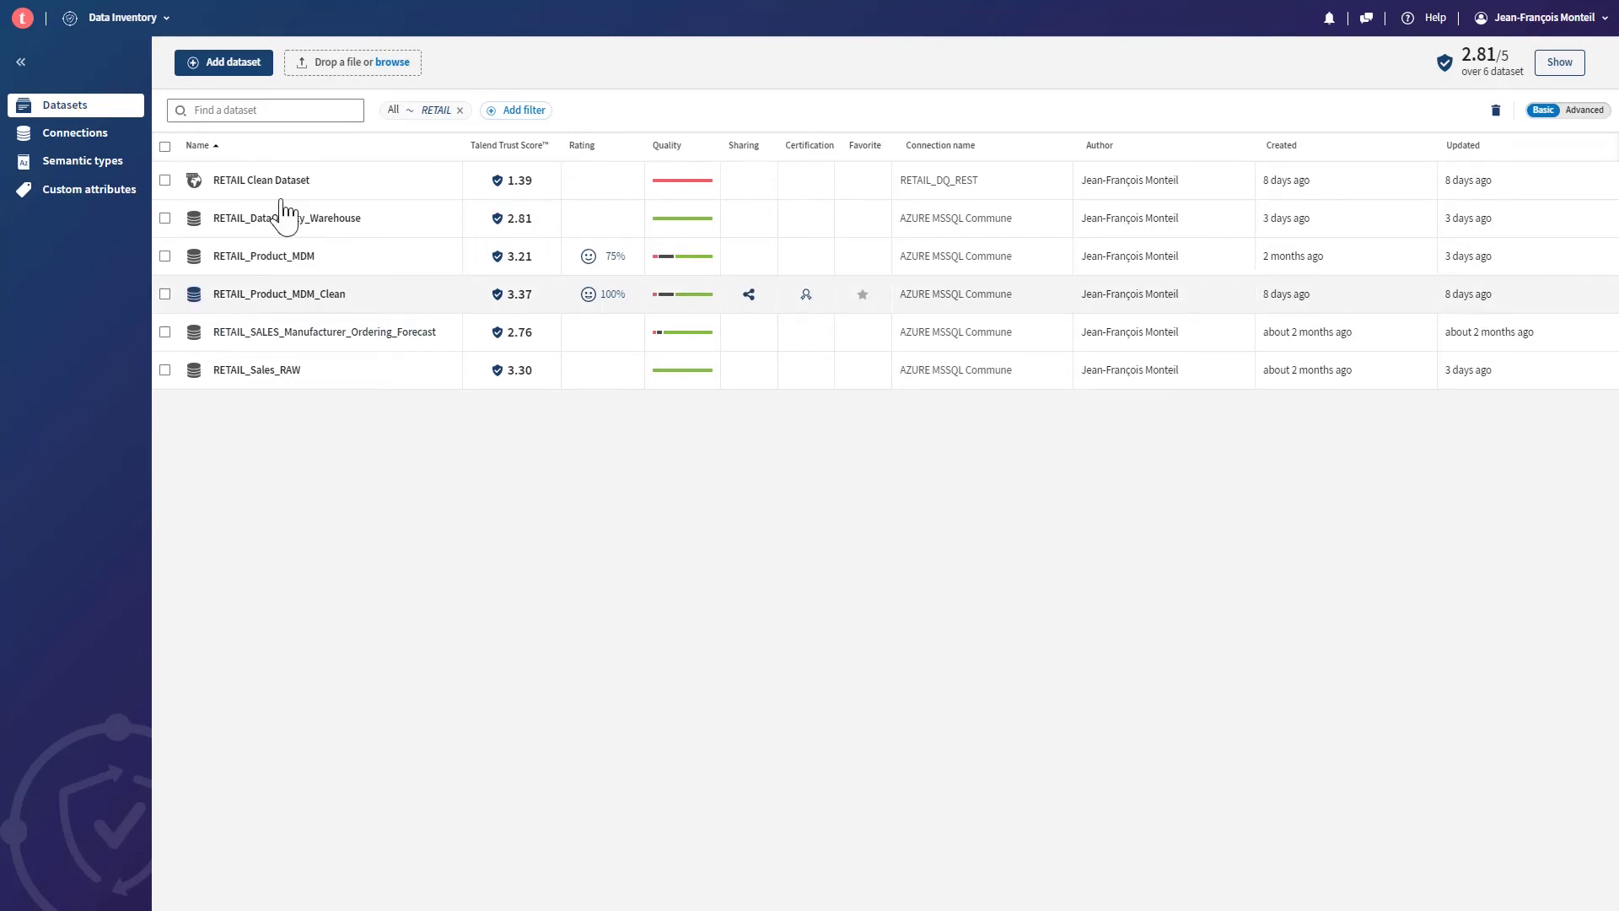
- Filter datasets on 'sales' and open RETAIL_Sales_RAW's sample rows
{"action": "left_click", "coordinate": [237, 116]}
{"action": "type", "text": "RE"}
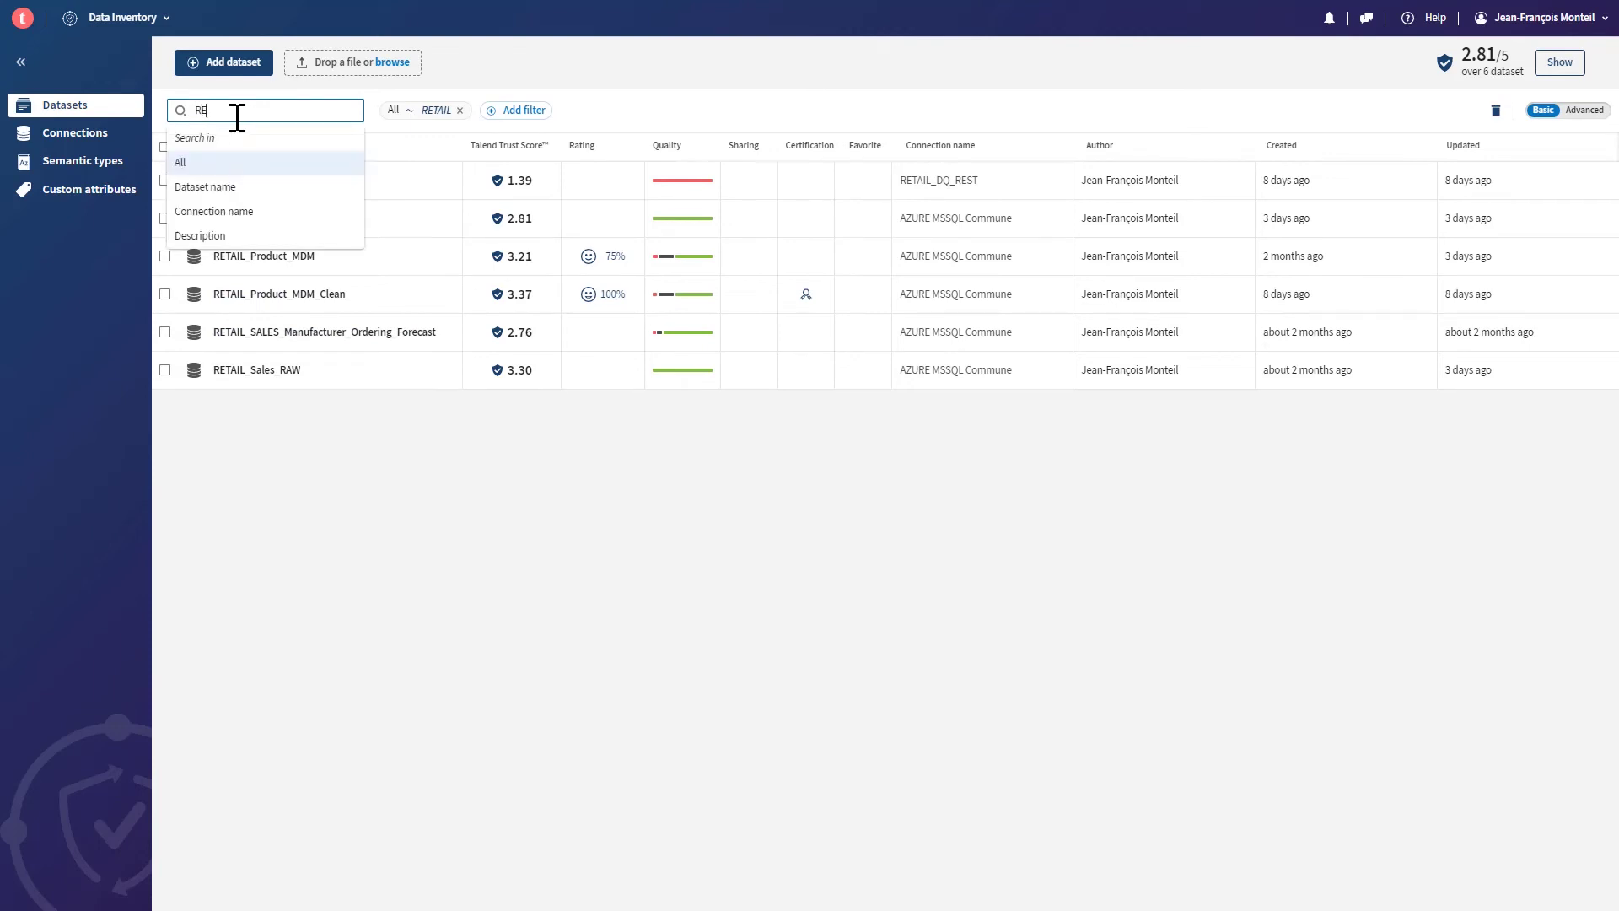
{"action": "key", "text": "BackSpace"}
{"action": "key", "text": "BackSpace"}
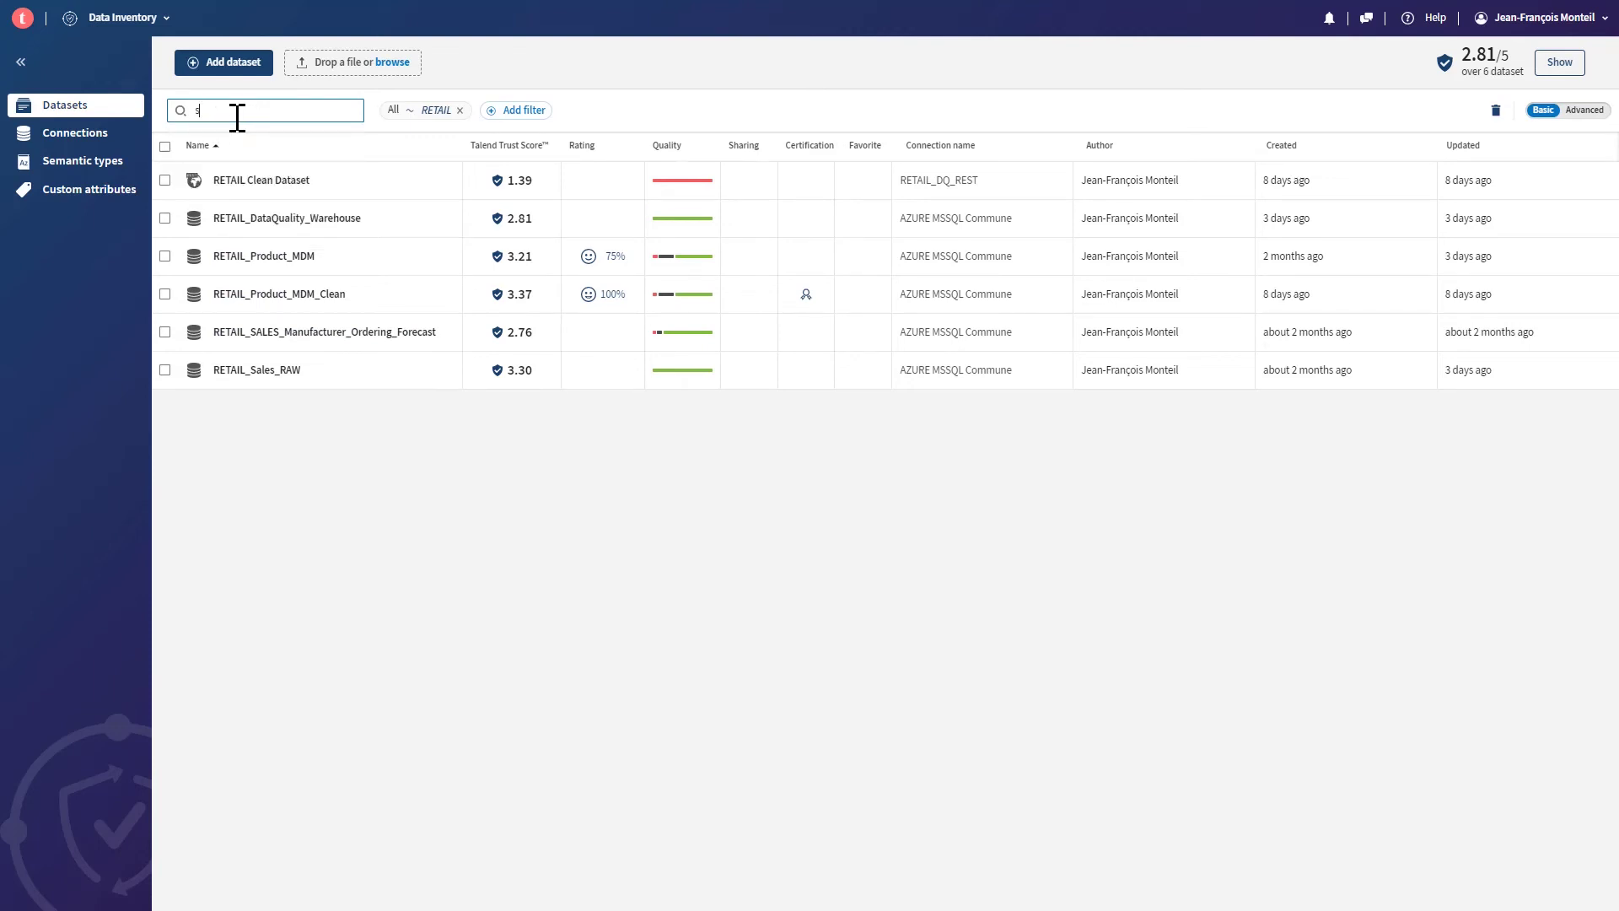
{"action": "type", "text": "sales"}
{"action": "key", "text": "Return"}
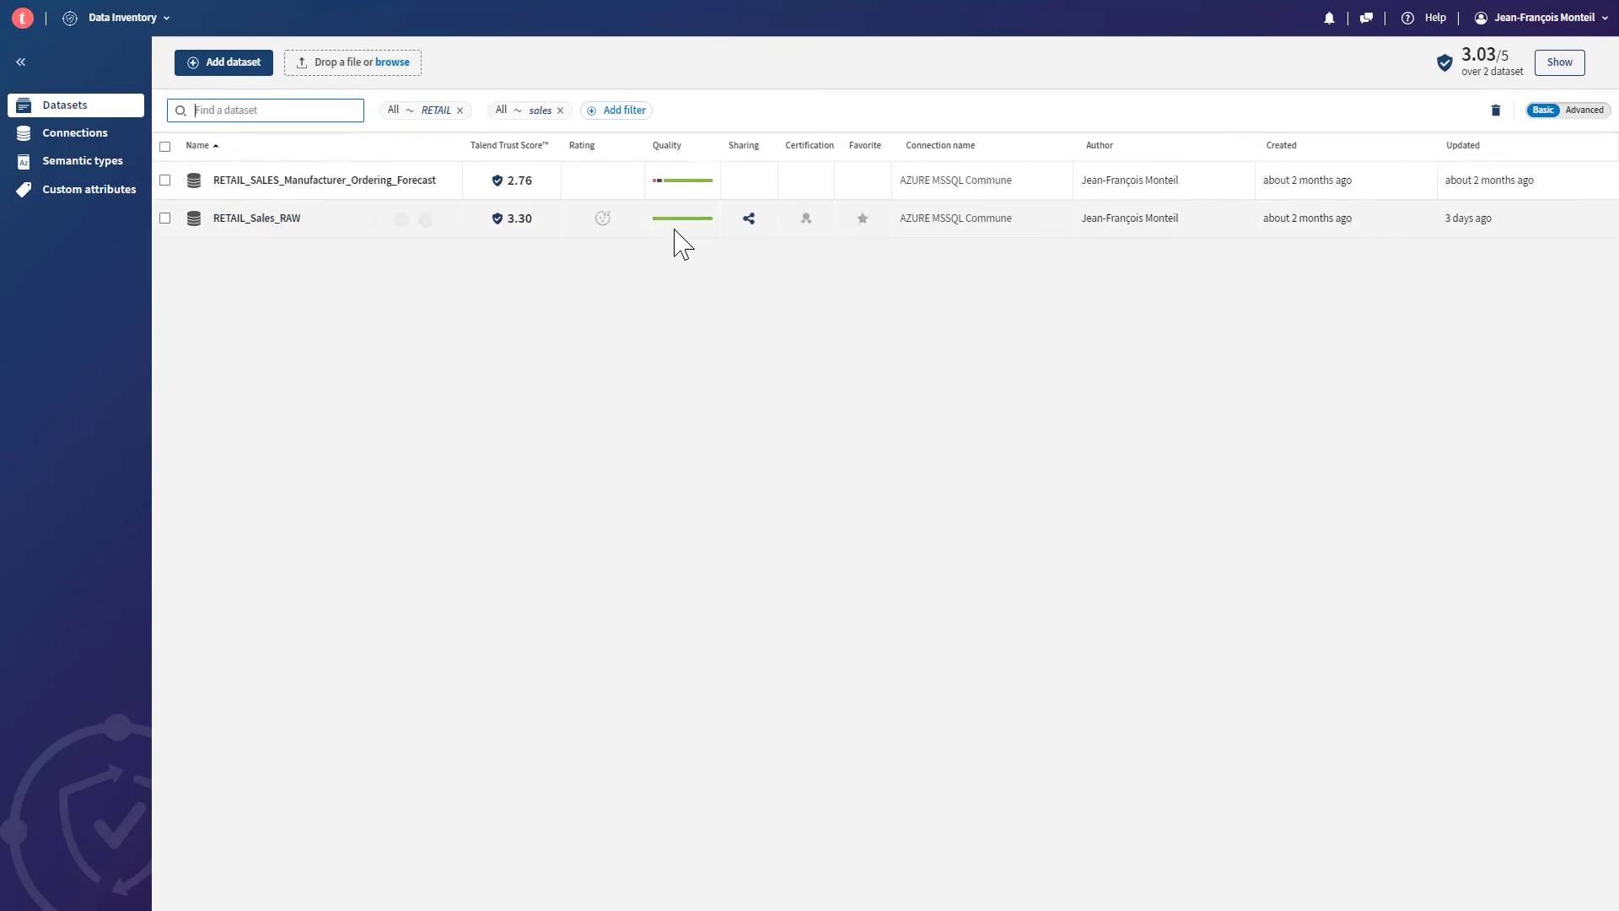
{"action": "left_click", "coordinate": [266, 221]}
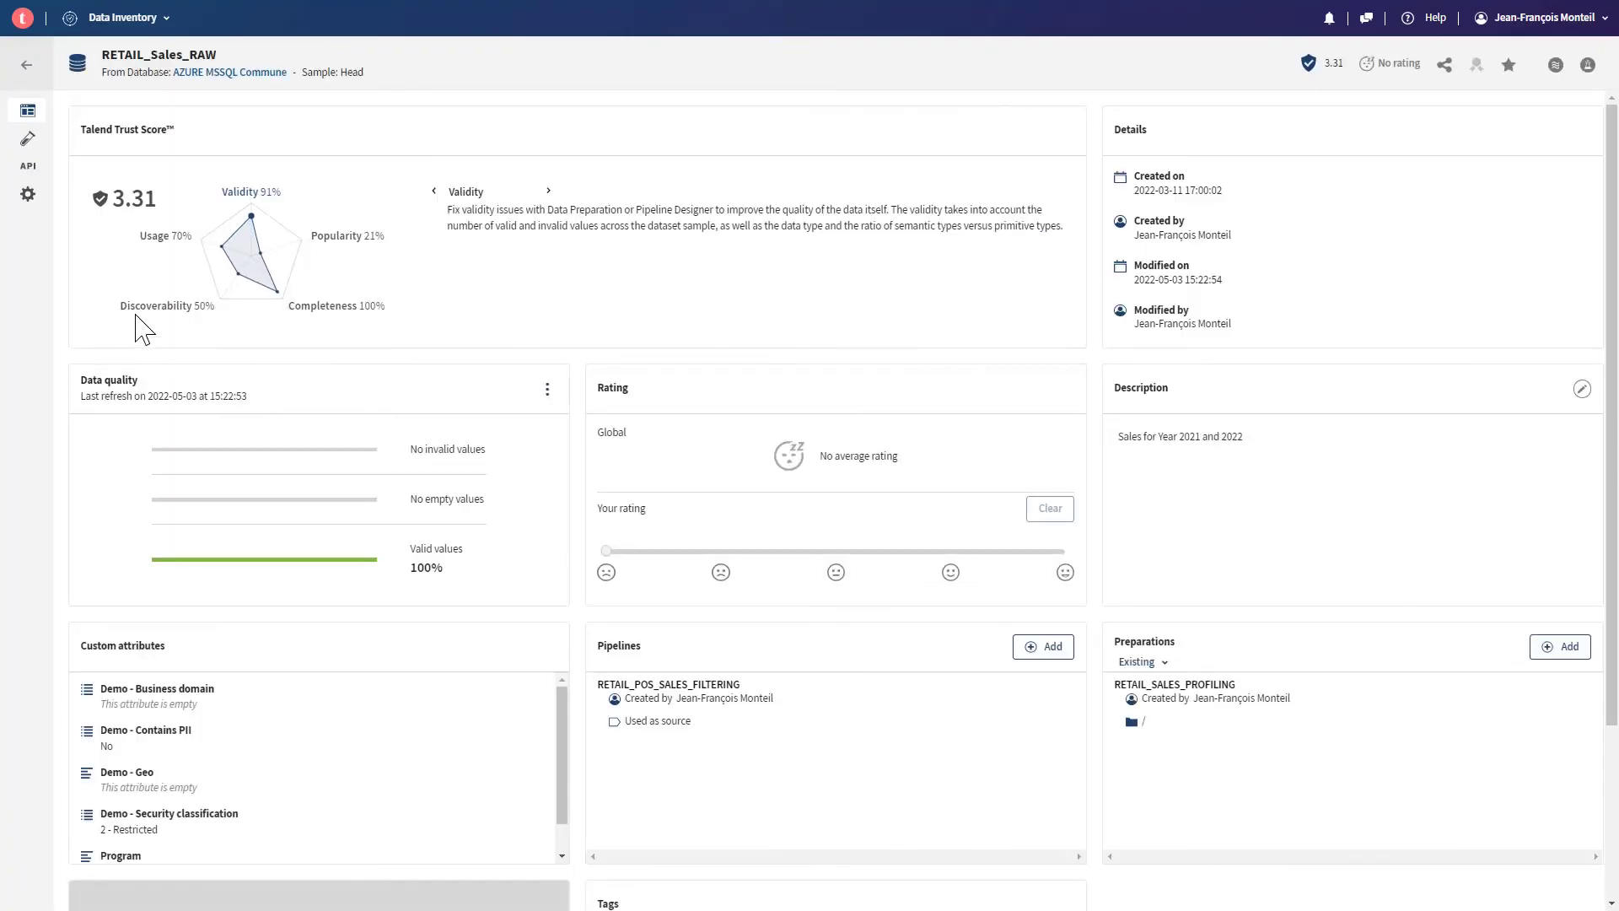
{"action": "left_click", "coordinate": [28, 139]}
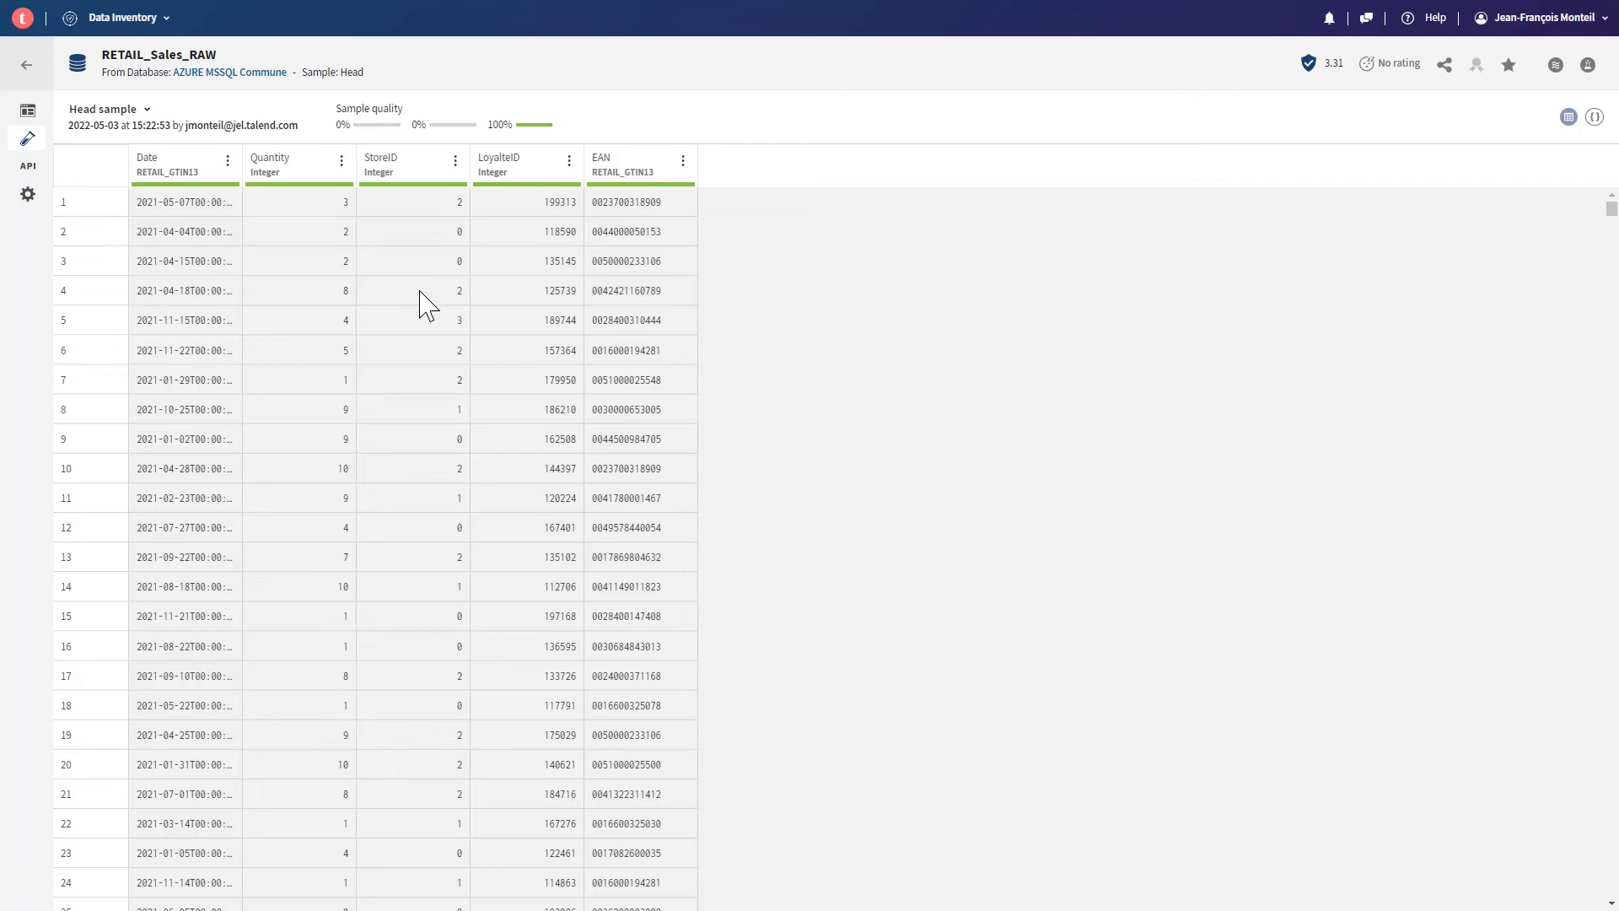
- Show RETAIL_Sales_RAW's enabled API page and select its full OData base URL
{"action": "left_click", "coordinate": [28, 166]}
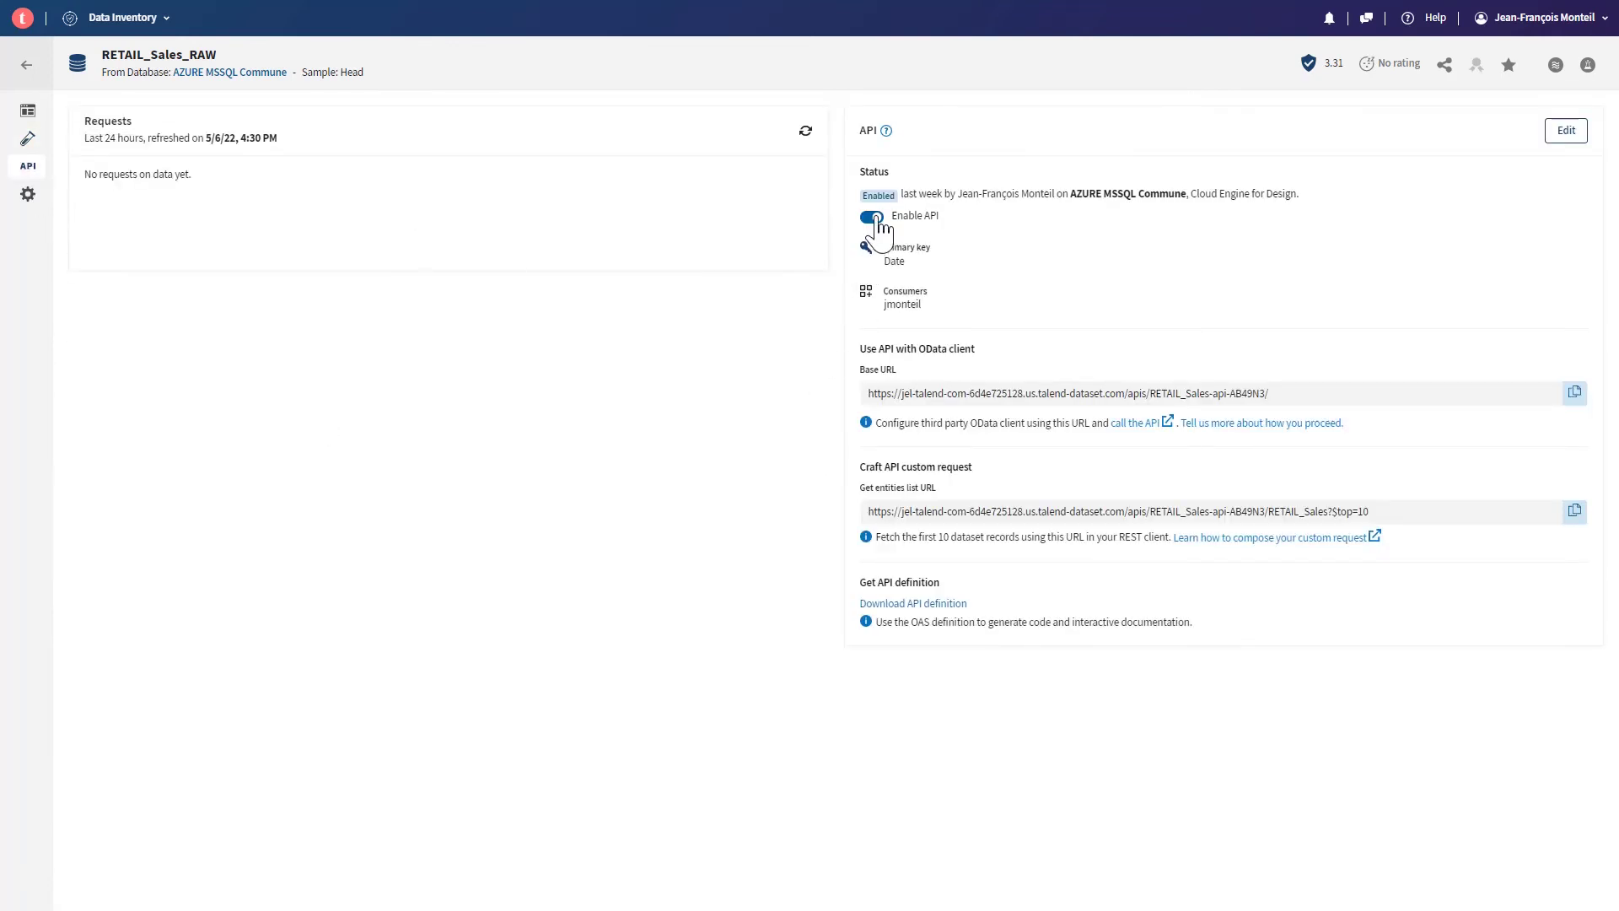
{"action": "left_click_drag", "start_coordinate": [1315, 393], "coordinate": [608, 394]}
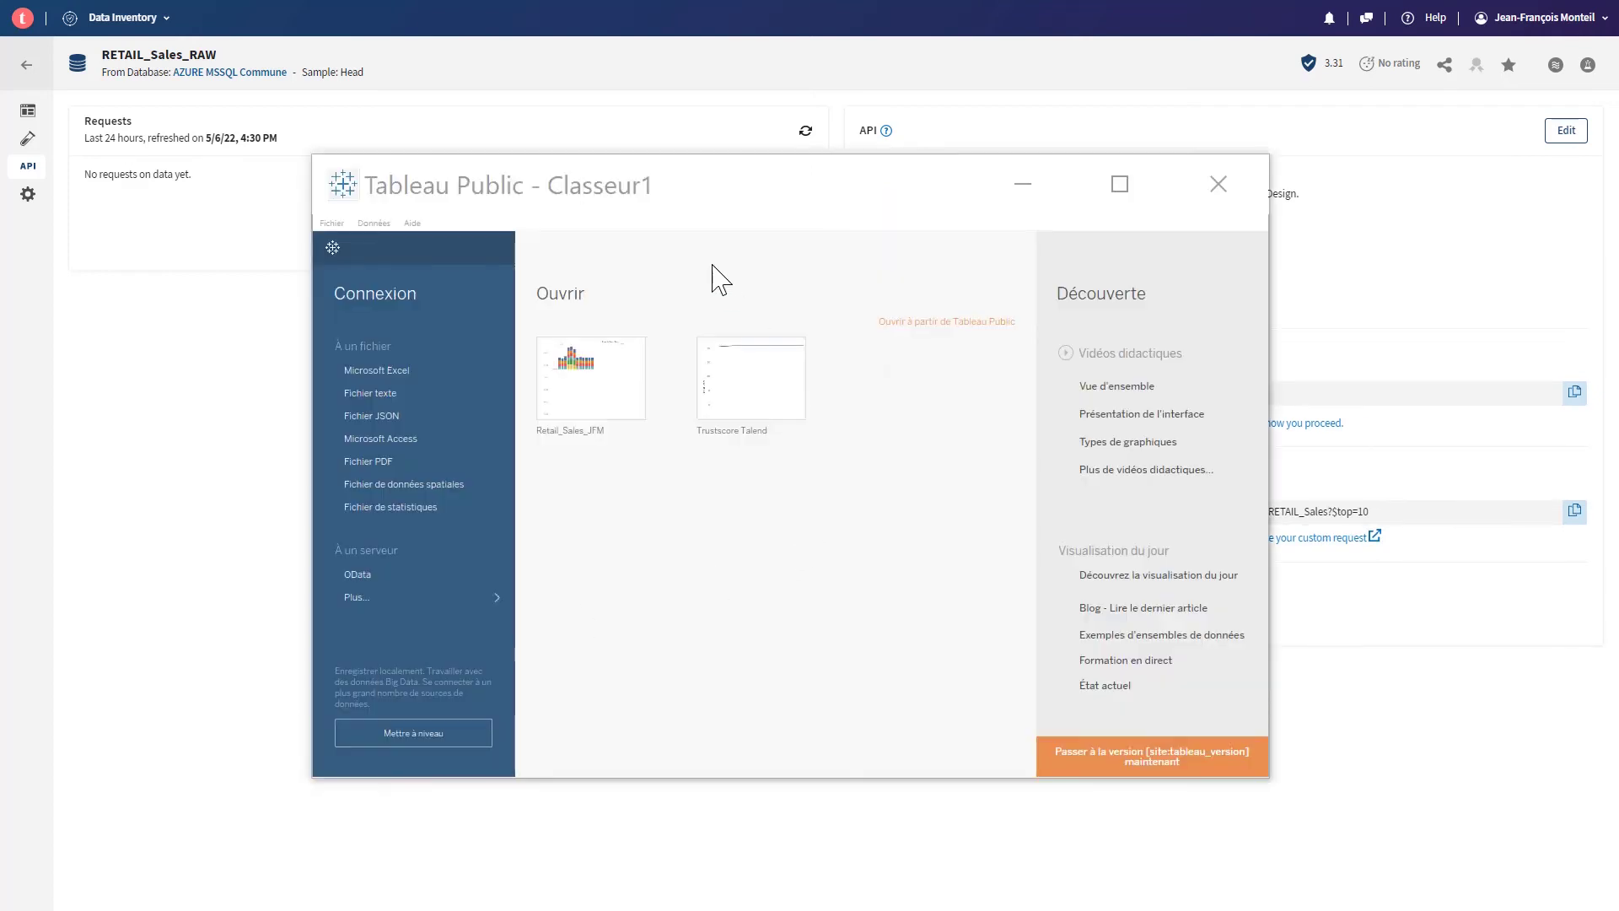
- Maximize Tableau Public, start an OData server connection, then close that form
{"action": "double_click", "coordinate": [838, 181]}
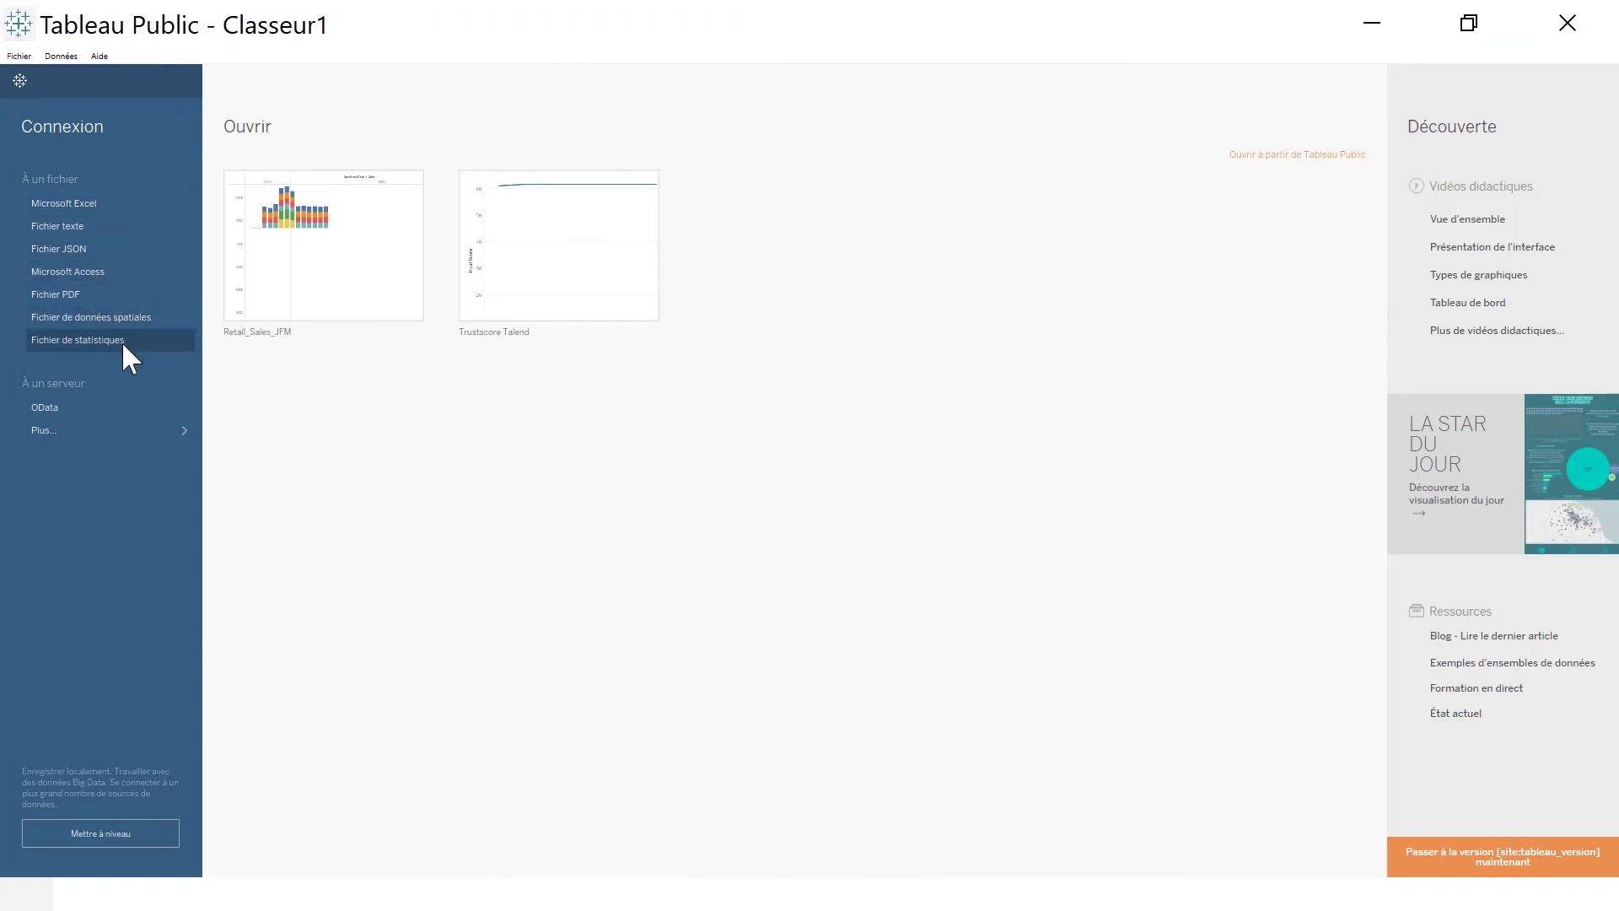
{"action": "left_click", "coordinate": [58, 406]}
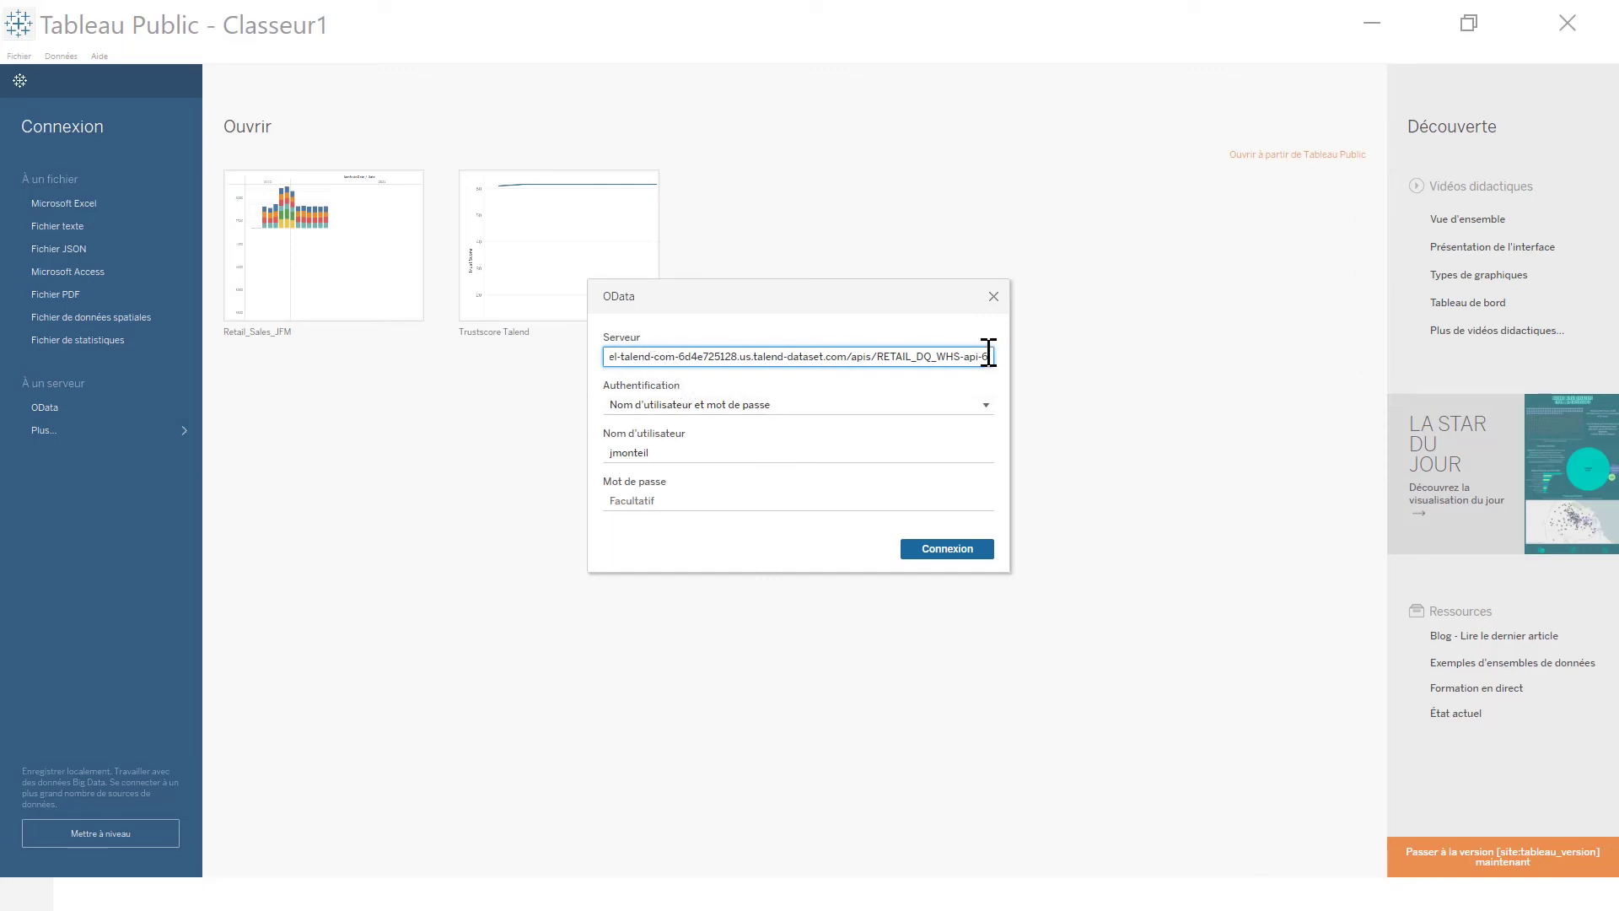
{"action": "left_click", "coordinate": [993, 298]}
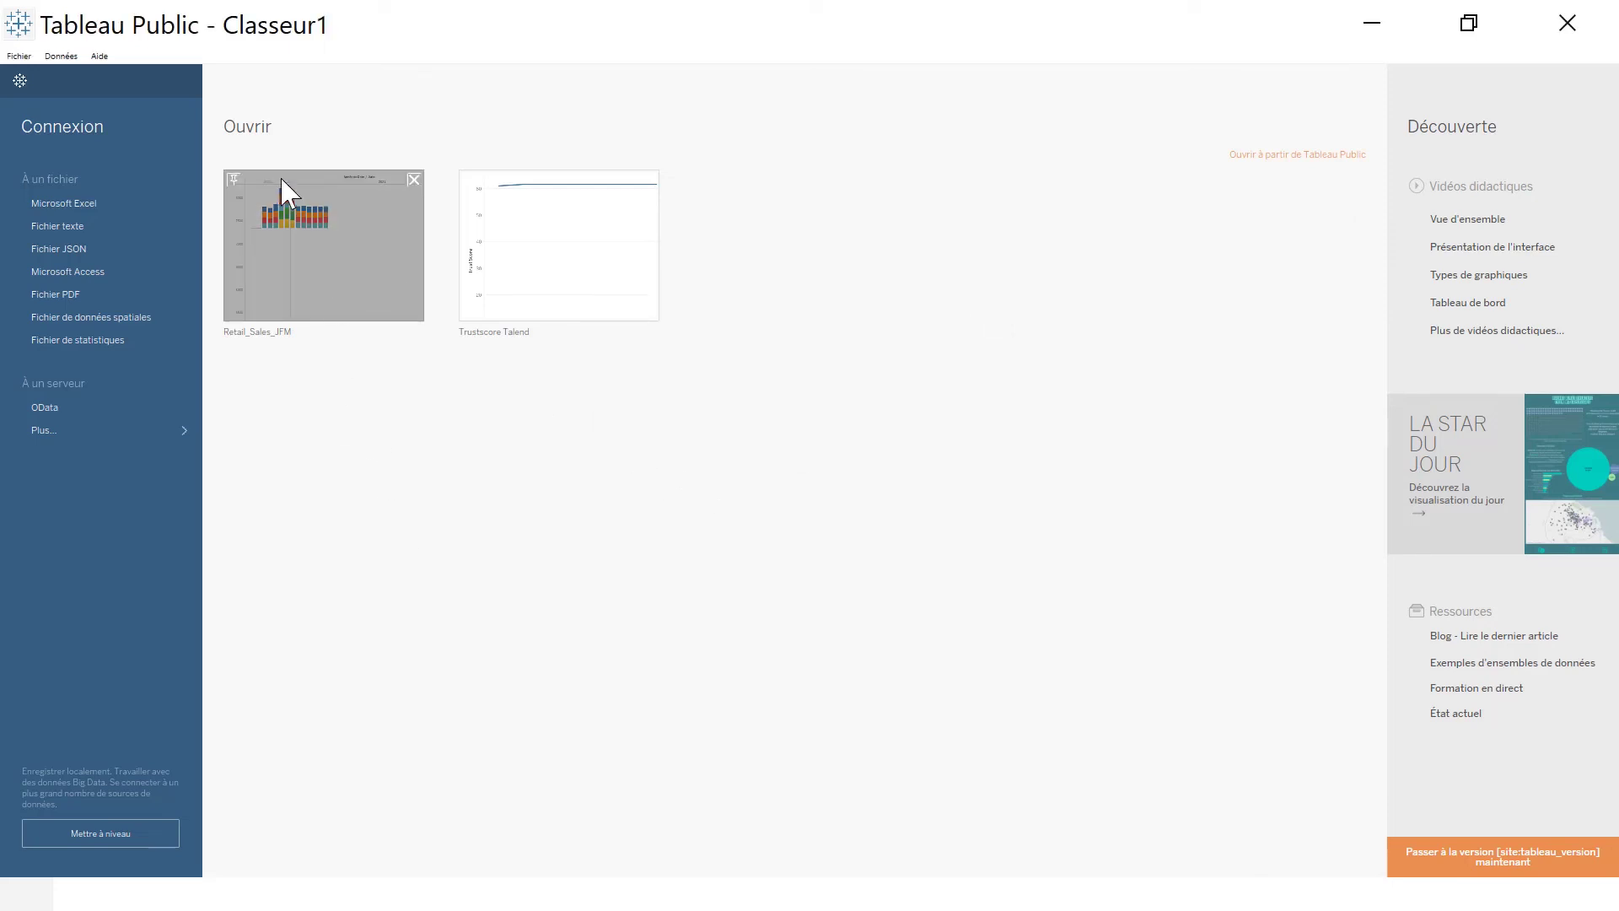
- Open the Retail_Sales_JFM workbook and read its monthly Quantity bars stacked by Store ID
{"action": "left_click", "coordinate": [329, 318]}
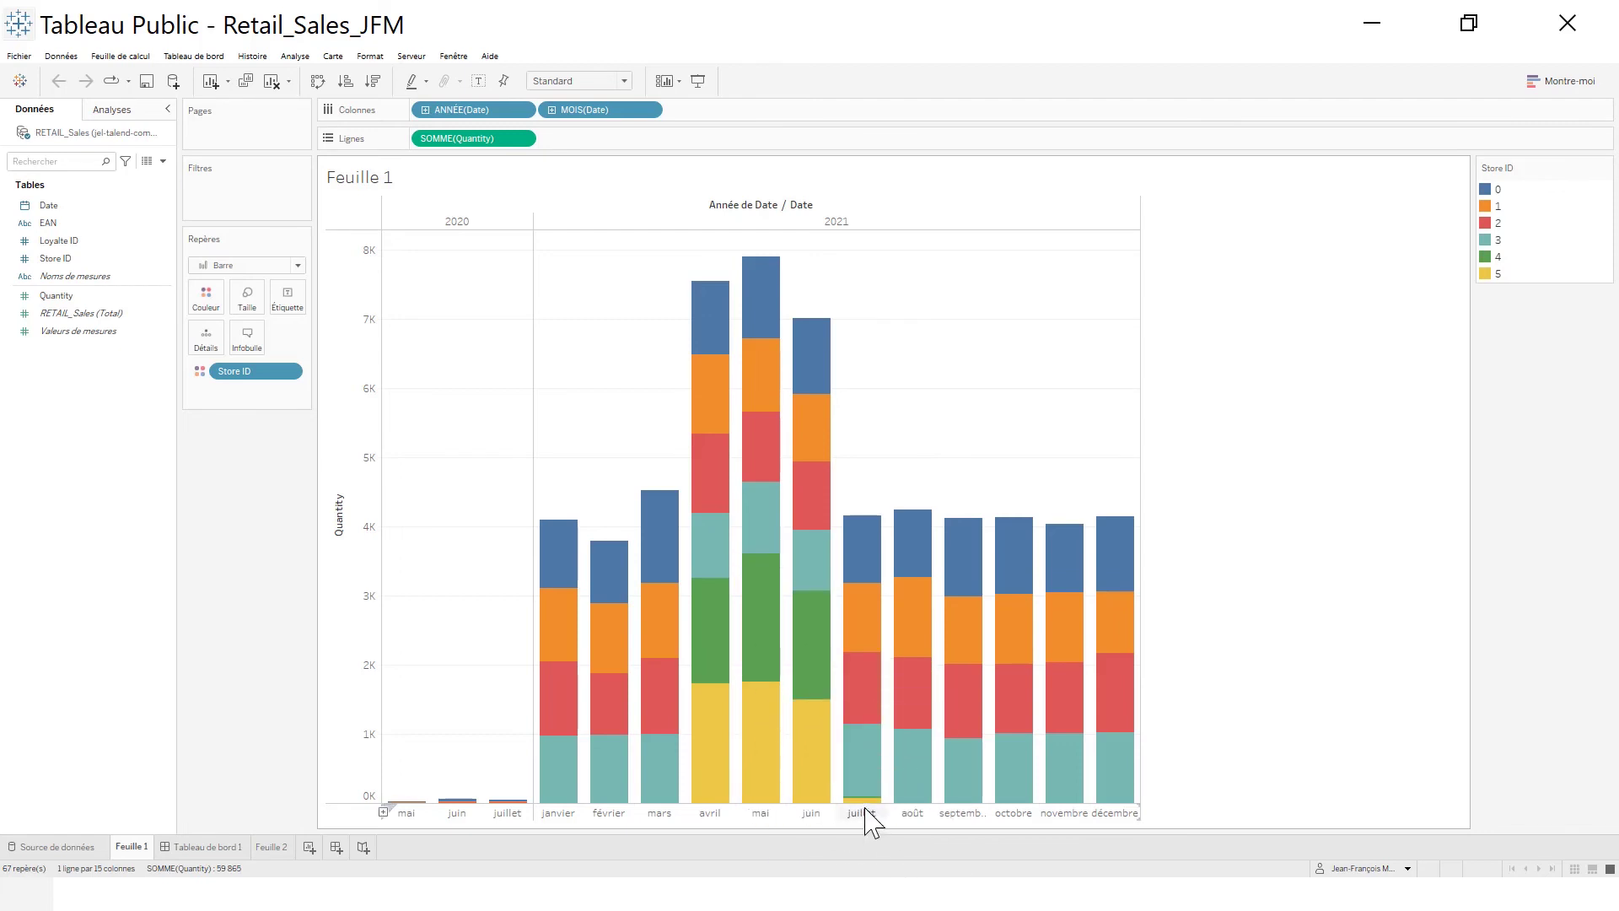
{"action": "mouse_move", "coordinate": [860, 808]}
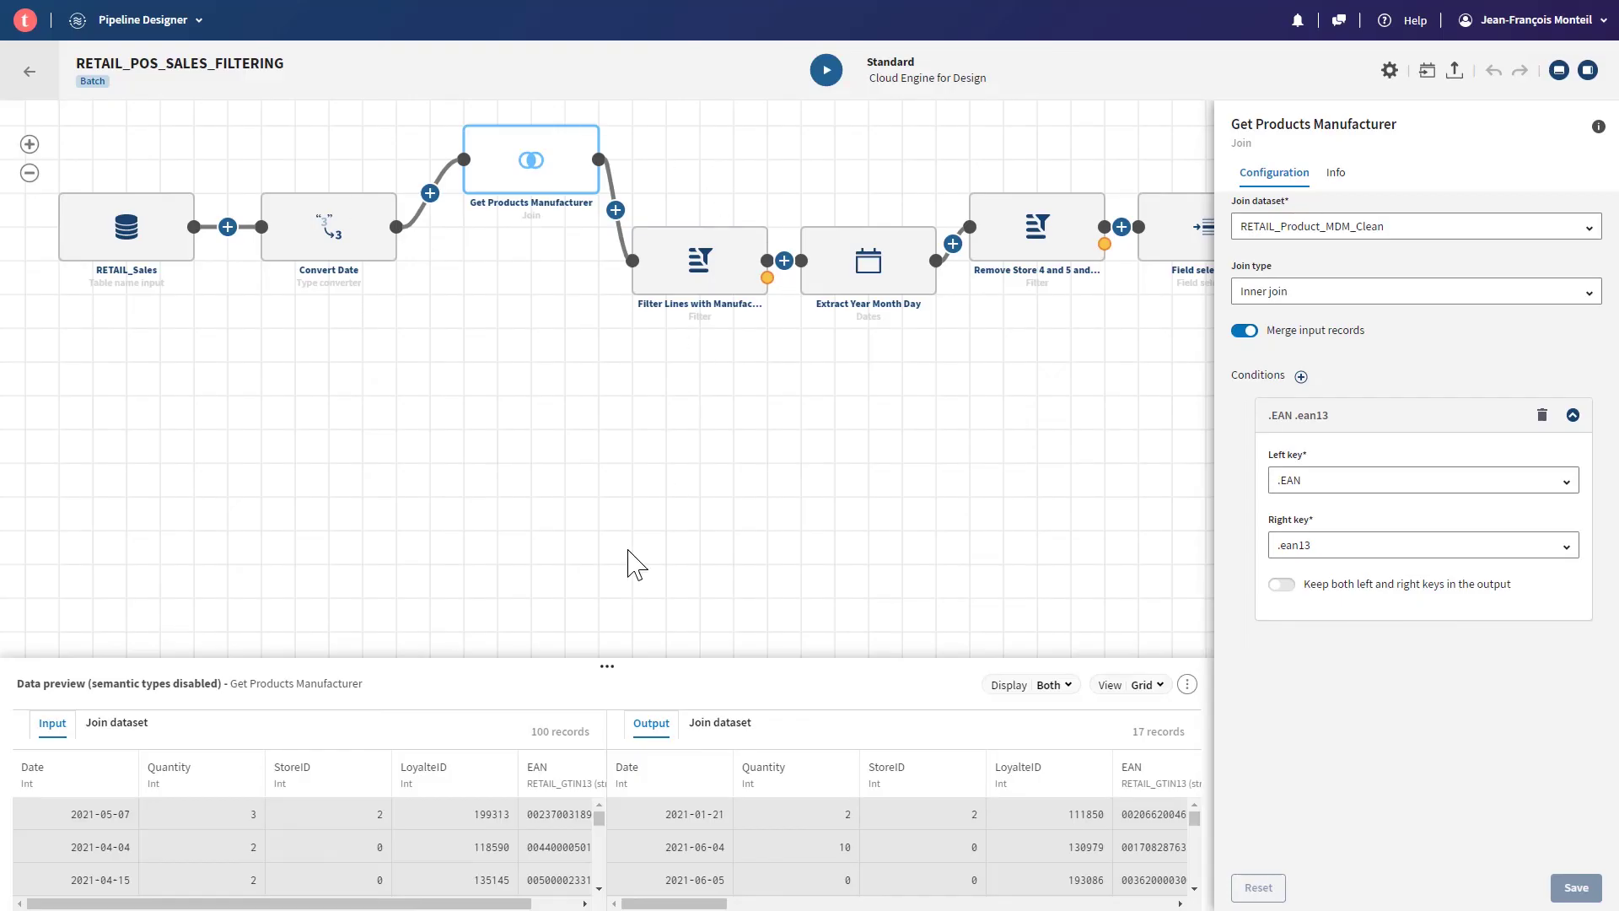
- Pan and zoom the RETAIL_POS_SALES_FILTERING canvas to bring the later pipeline steps into view
{"action": "left_click_drag", "start_coordinate": [650, 427], "coordinate": [733, 517]}
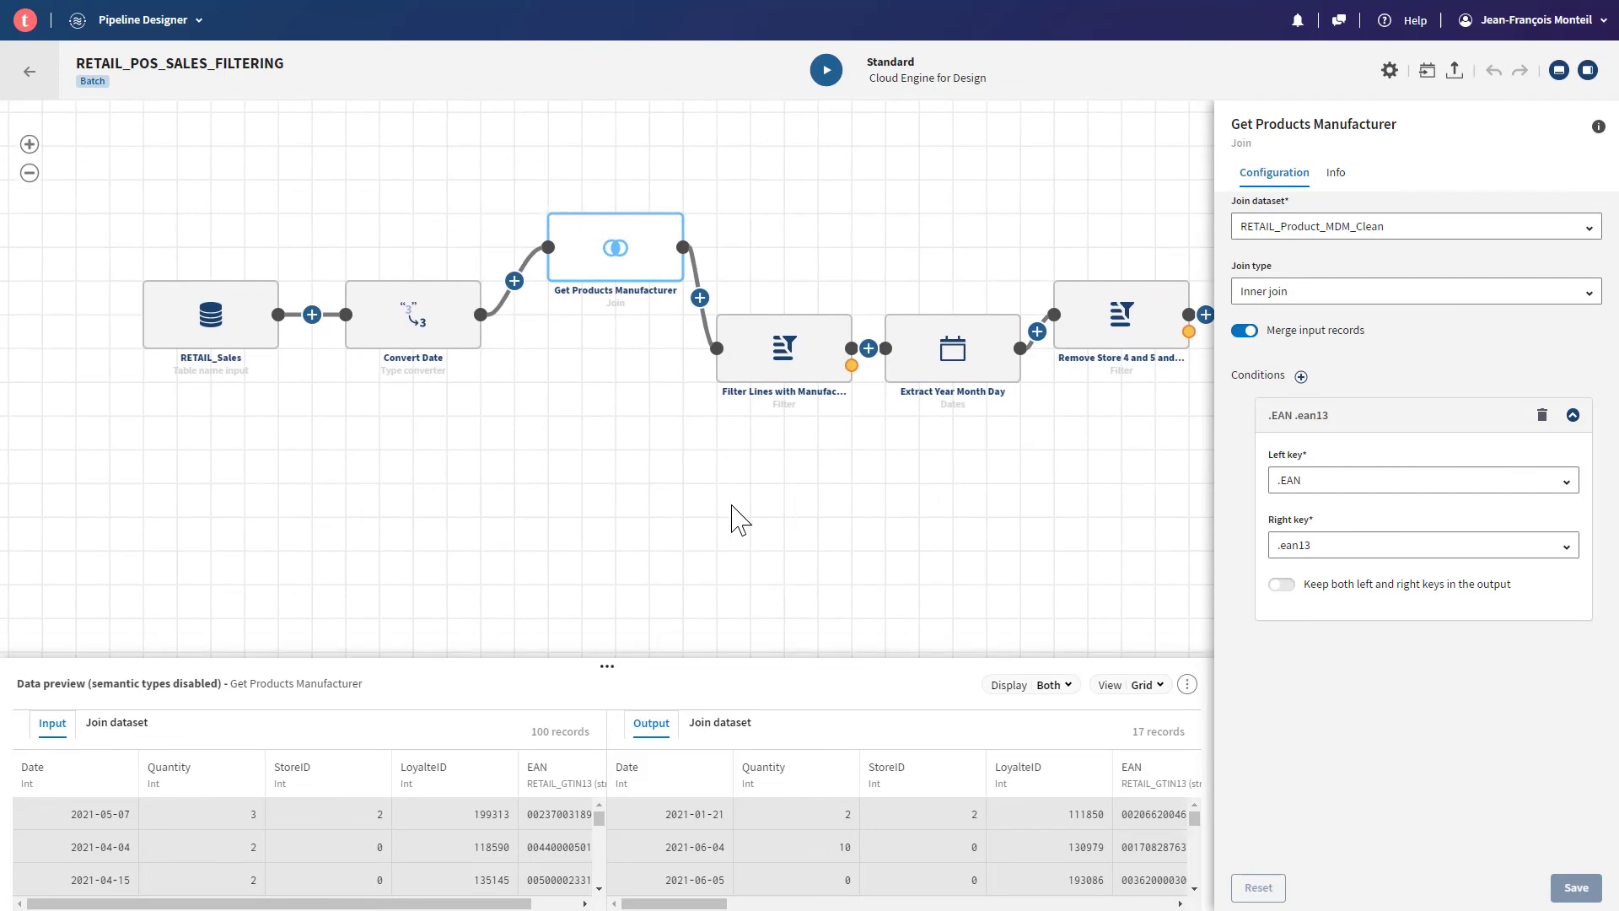
{"action": "scroll", "coordinate": [708, 451], "scroll_direction": "down", "scroll_amount": 3}
{"action": "scroll", "coordinate": [698, 459], "scroll_direction": "up", "scroll_amount": 1}
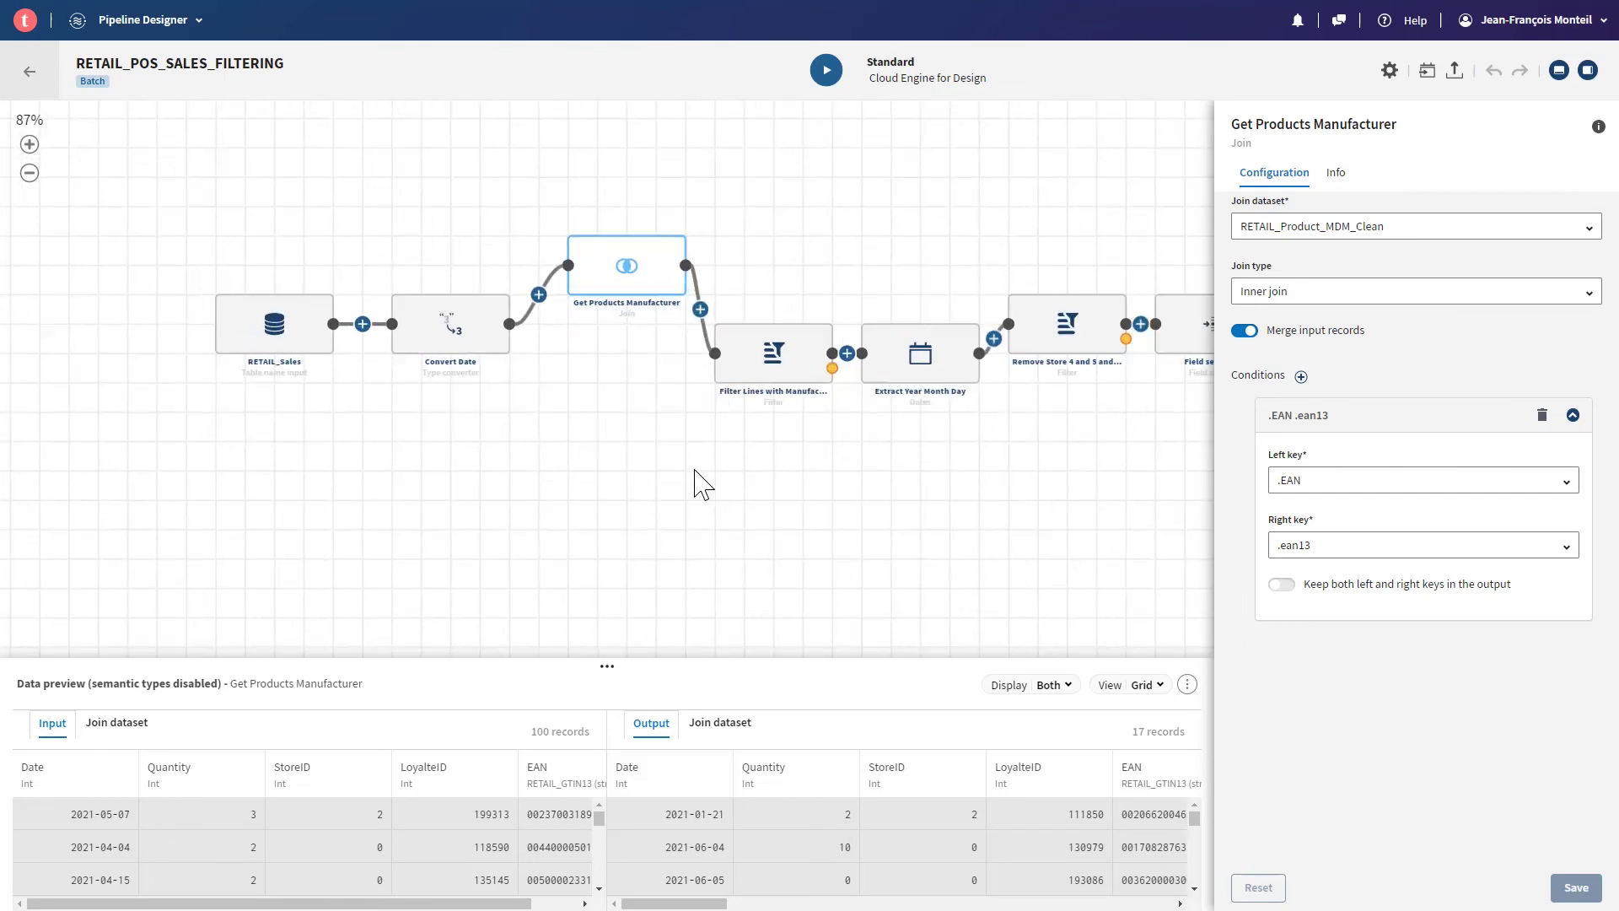
{"action": "left_click_drag", "start_coordinate": [770, 553], "coordinate": [654, 553]}
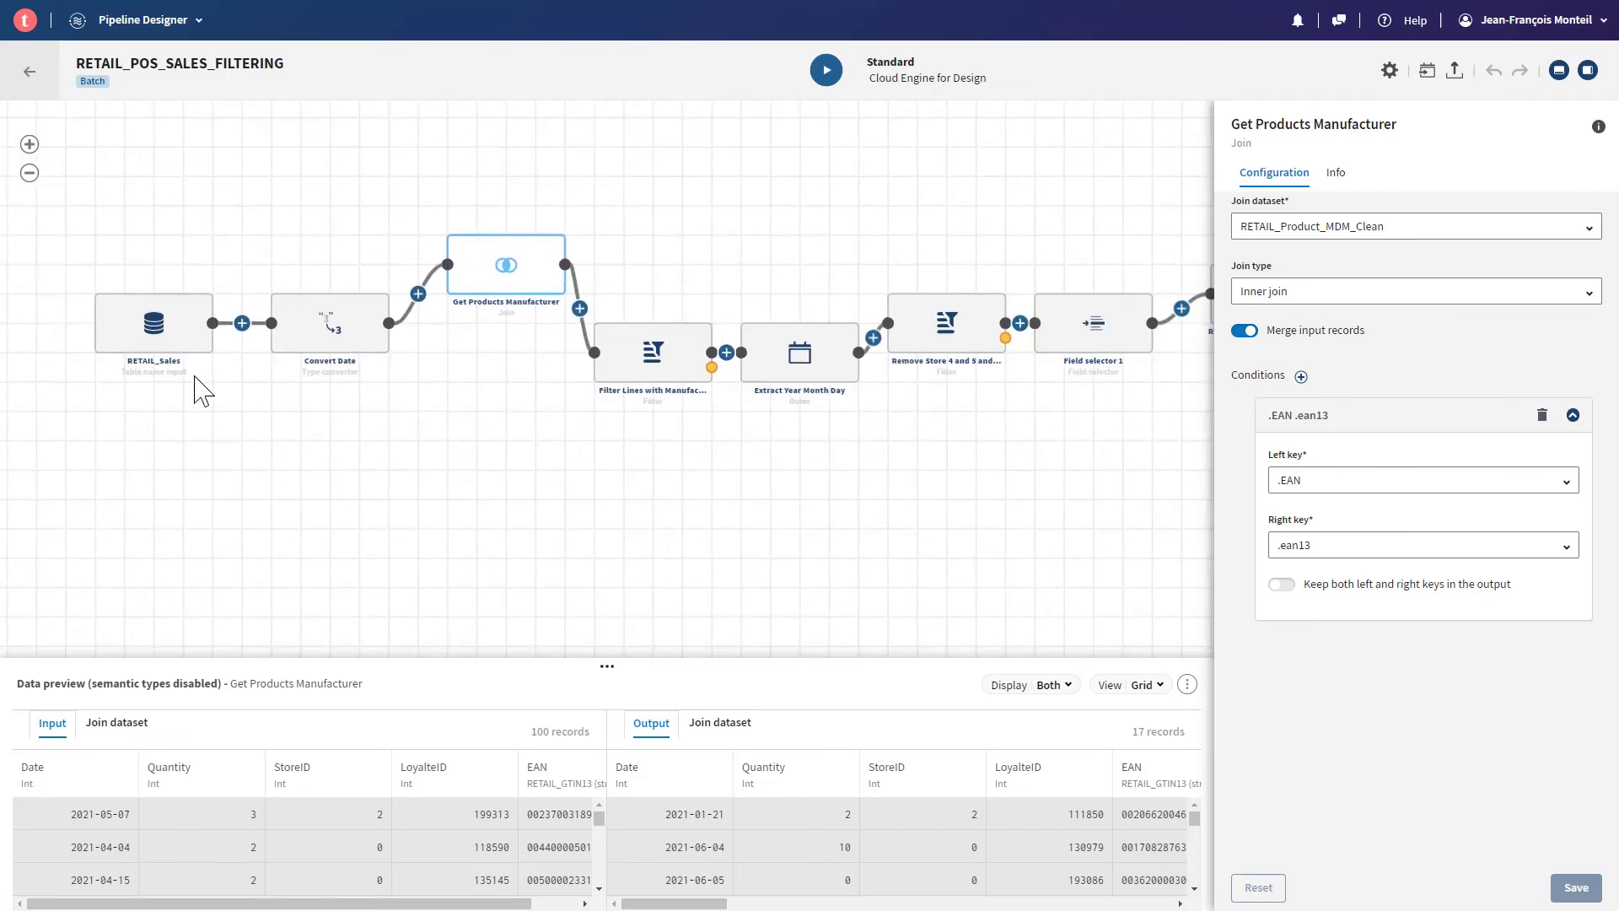
{"action": "left_click_drag", "start_coordinate": [856, 549], "coordinate": [1030, 520]}
{"action": "mouse_move", "coordinate": [226, 283]}
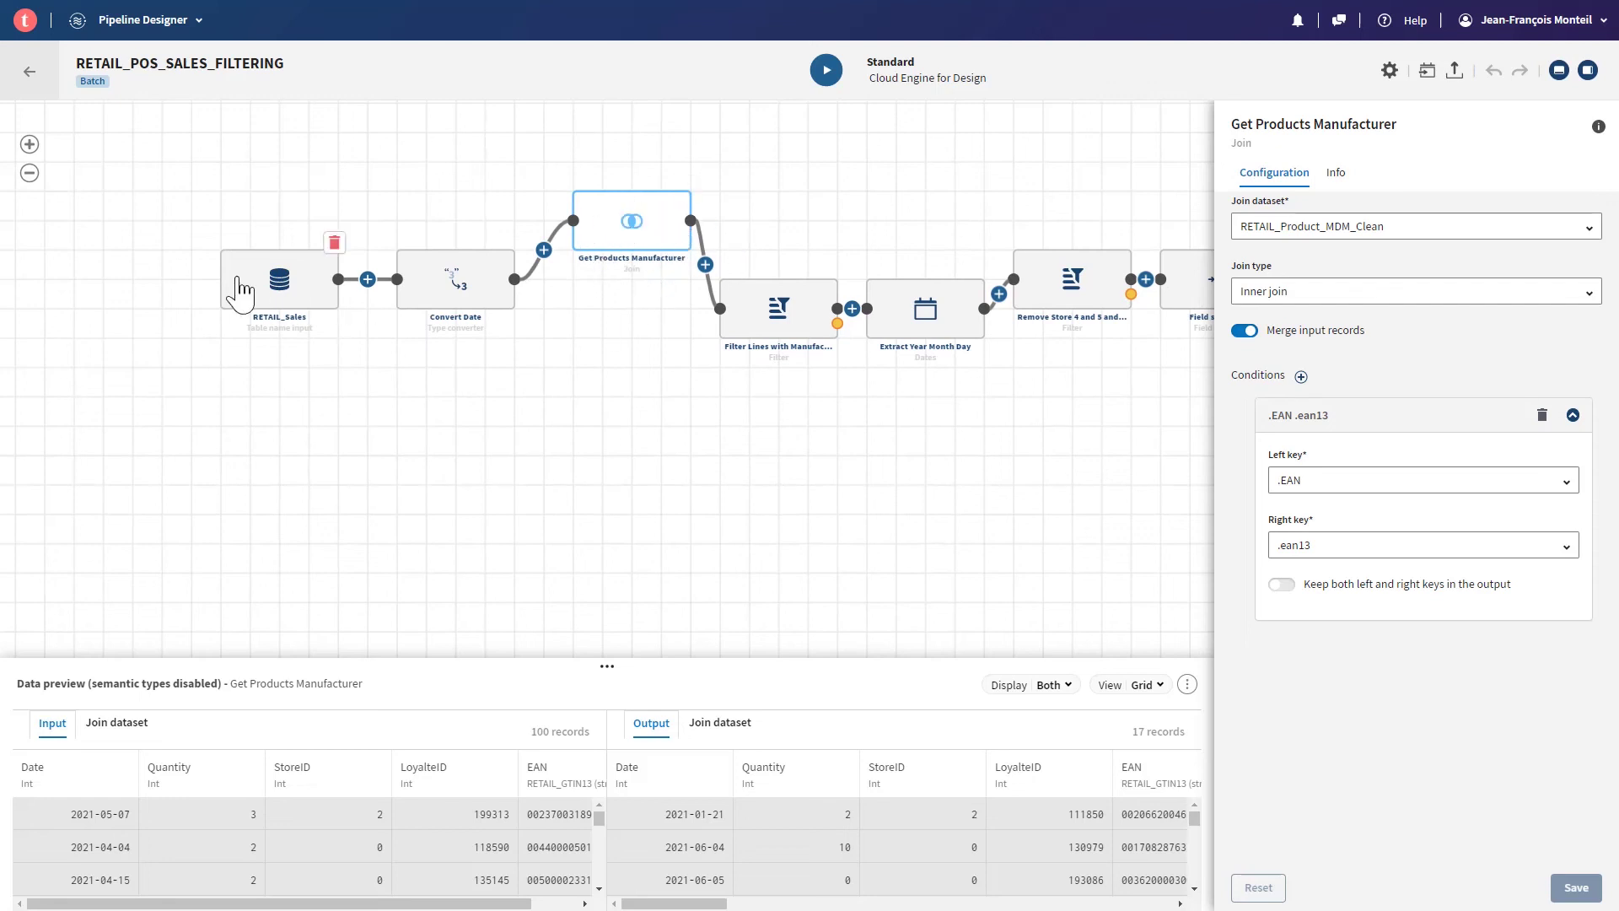
{"action": "mouse_move", "coordinate": [601, 256]}
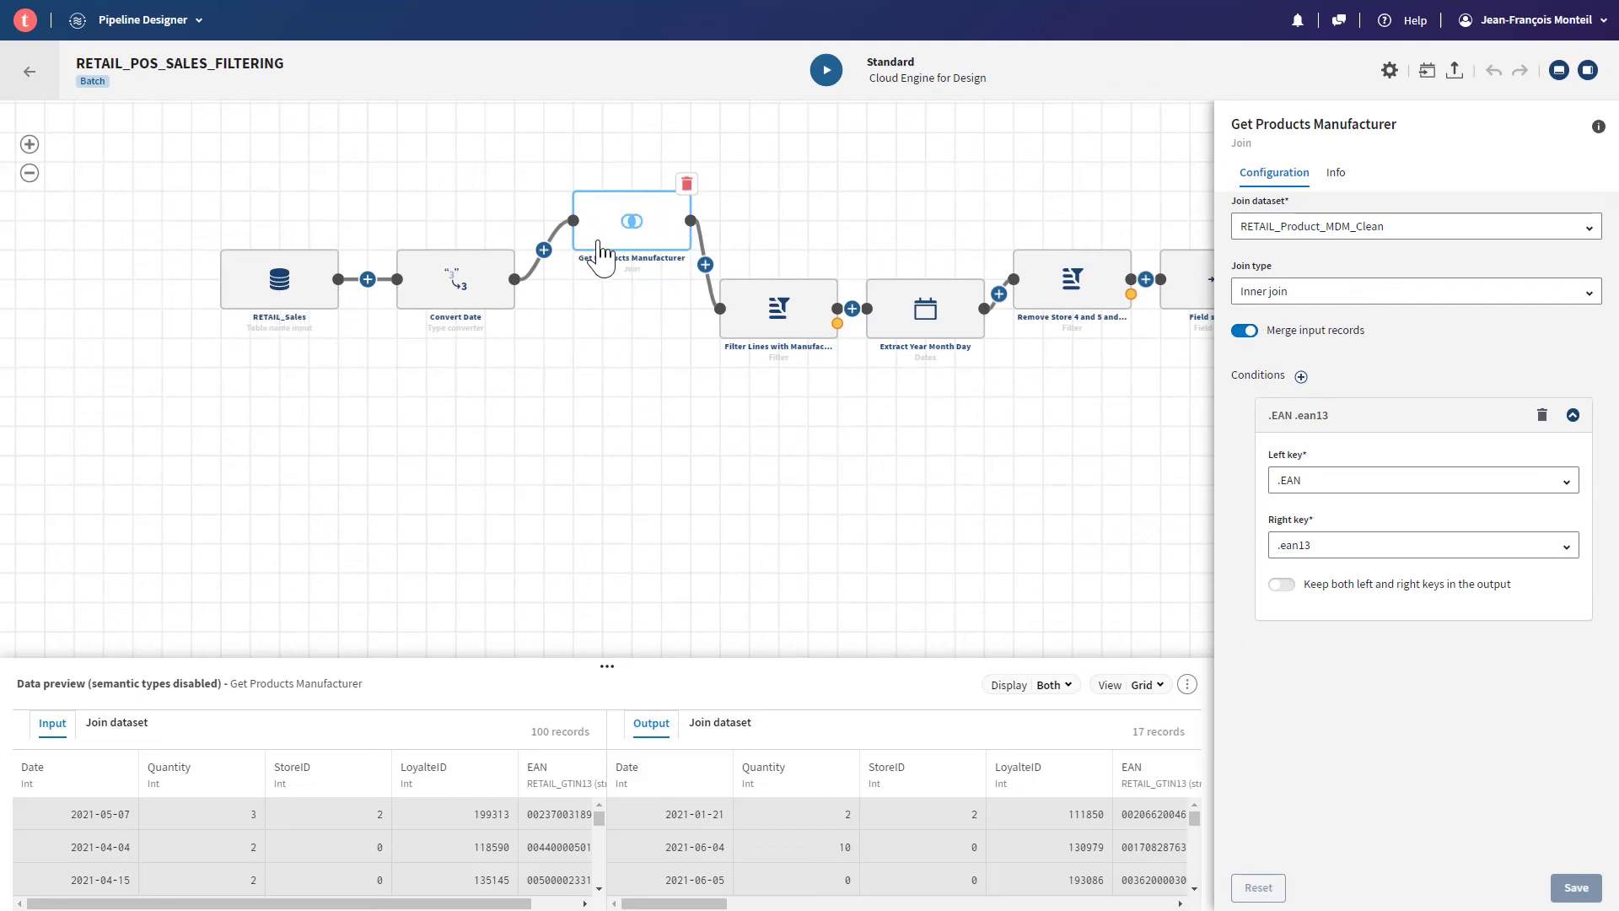
{"action": "left_click_drag", "start_coordinate": [722, 542], "coordinate": [523, 585]}
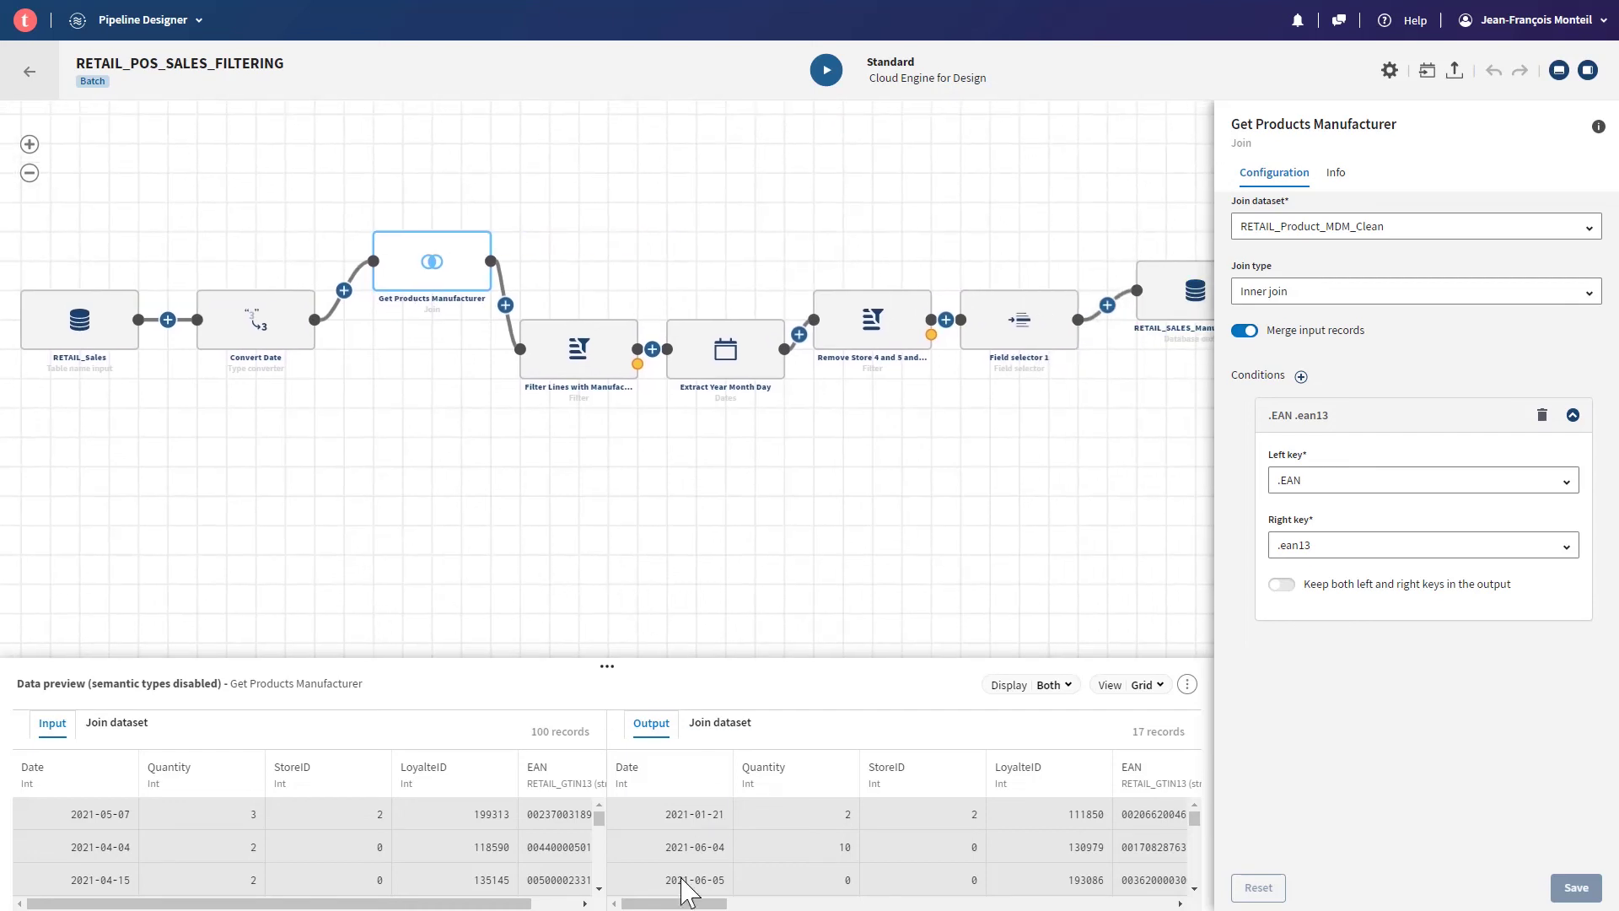
{"action": "left_click_drag", "start_coordinate": [670, 903], "coordinate": [961, 906]}
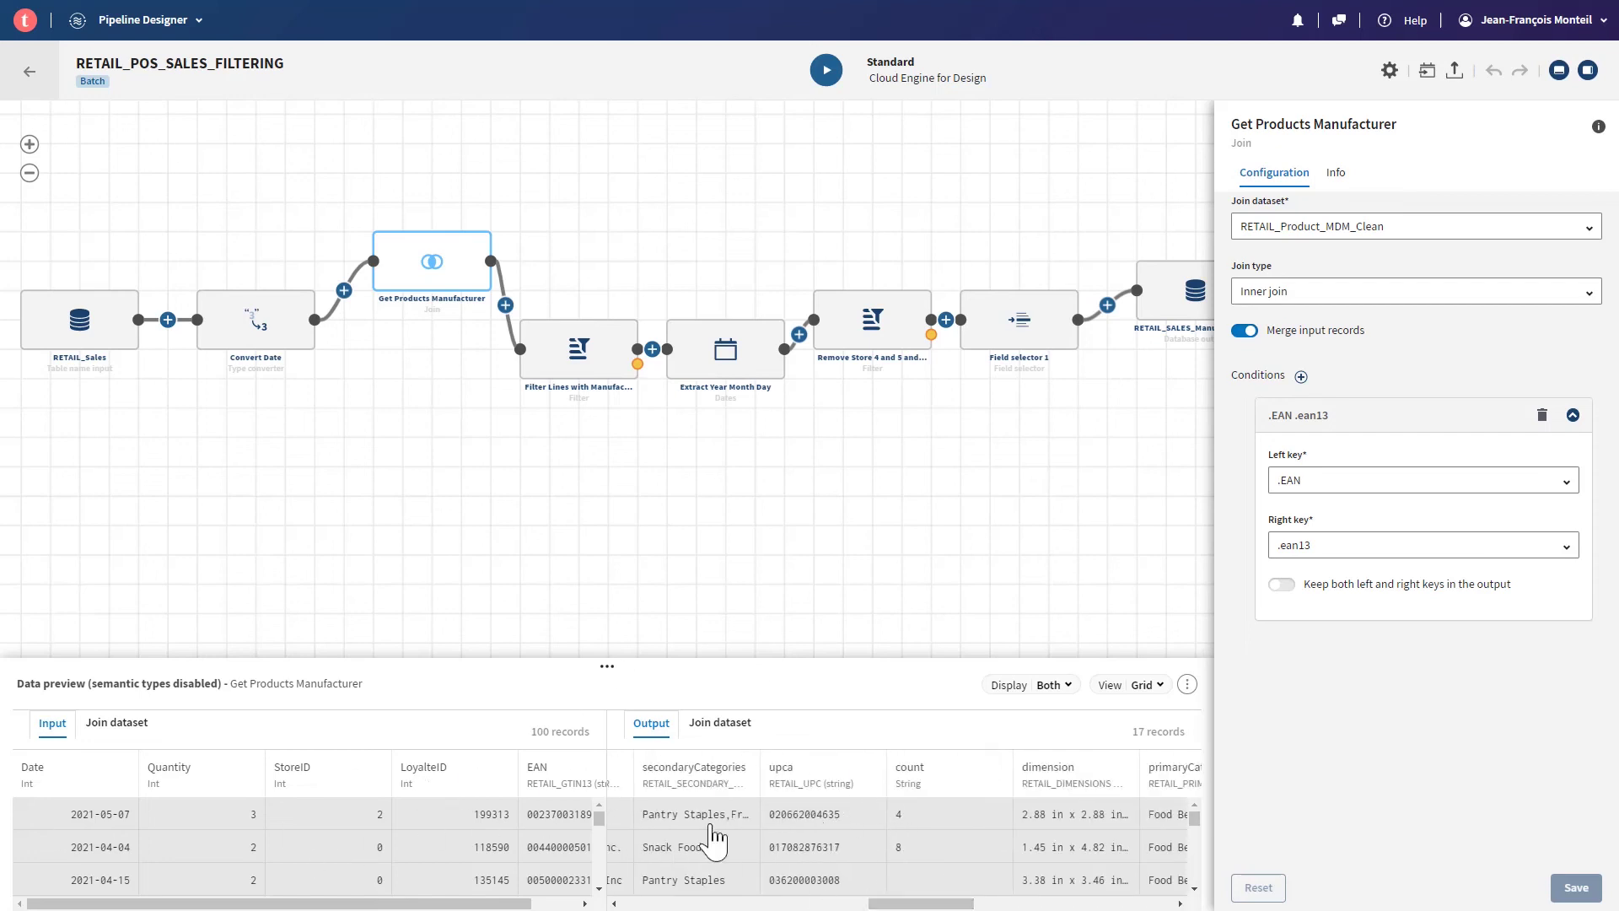
- Enlarge the data preview and inspect the 'Remove Store 4 and 5 and keep 2021' filter's .Date_YEAR == 2021 value
{"action": "left_click_drag", "start_coordinate": [557, 659], "coordinate": [535, 499]}
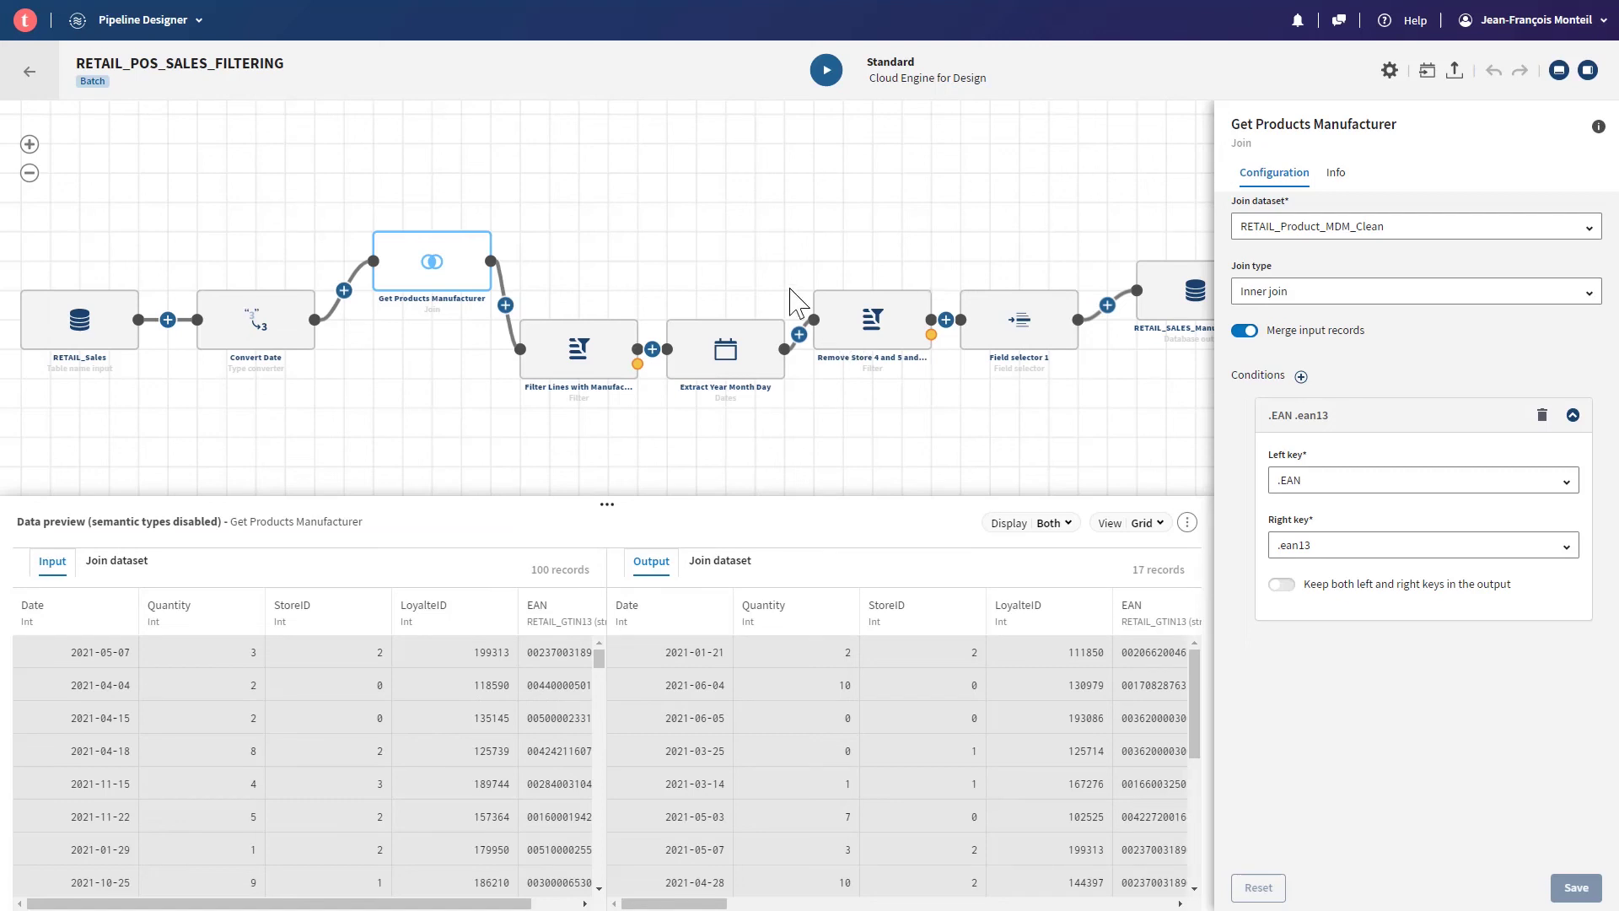
{"action": "left_click", "coordinate": [875, 325]}
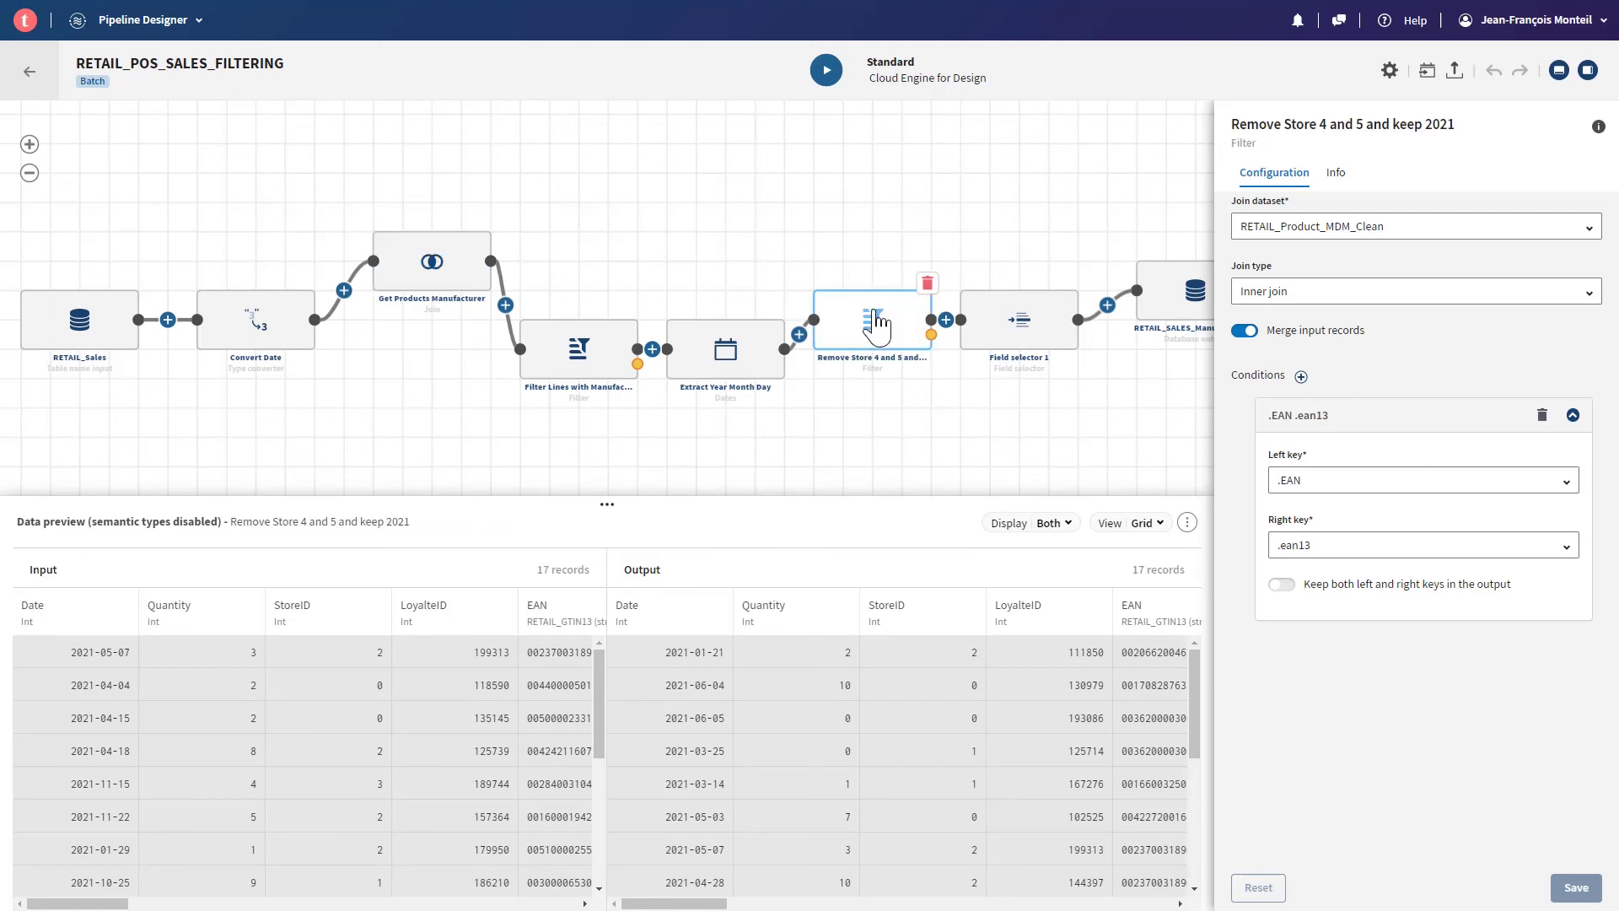
{"action": "left_click", "coordinate": [1316, 580]}
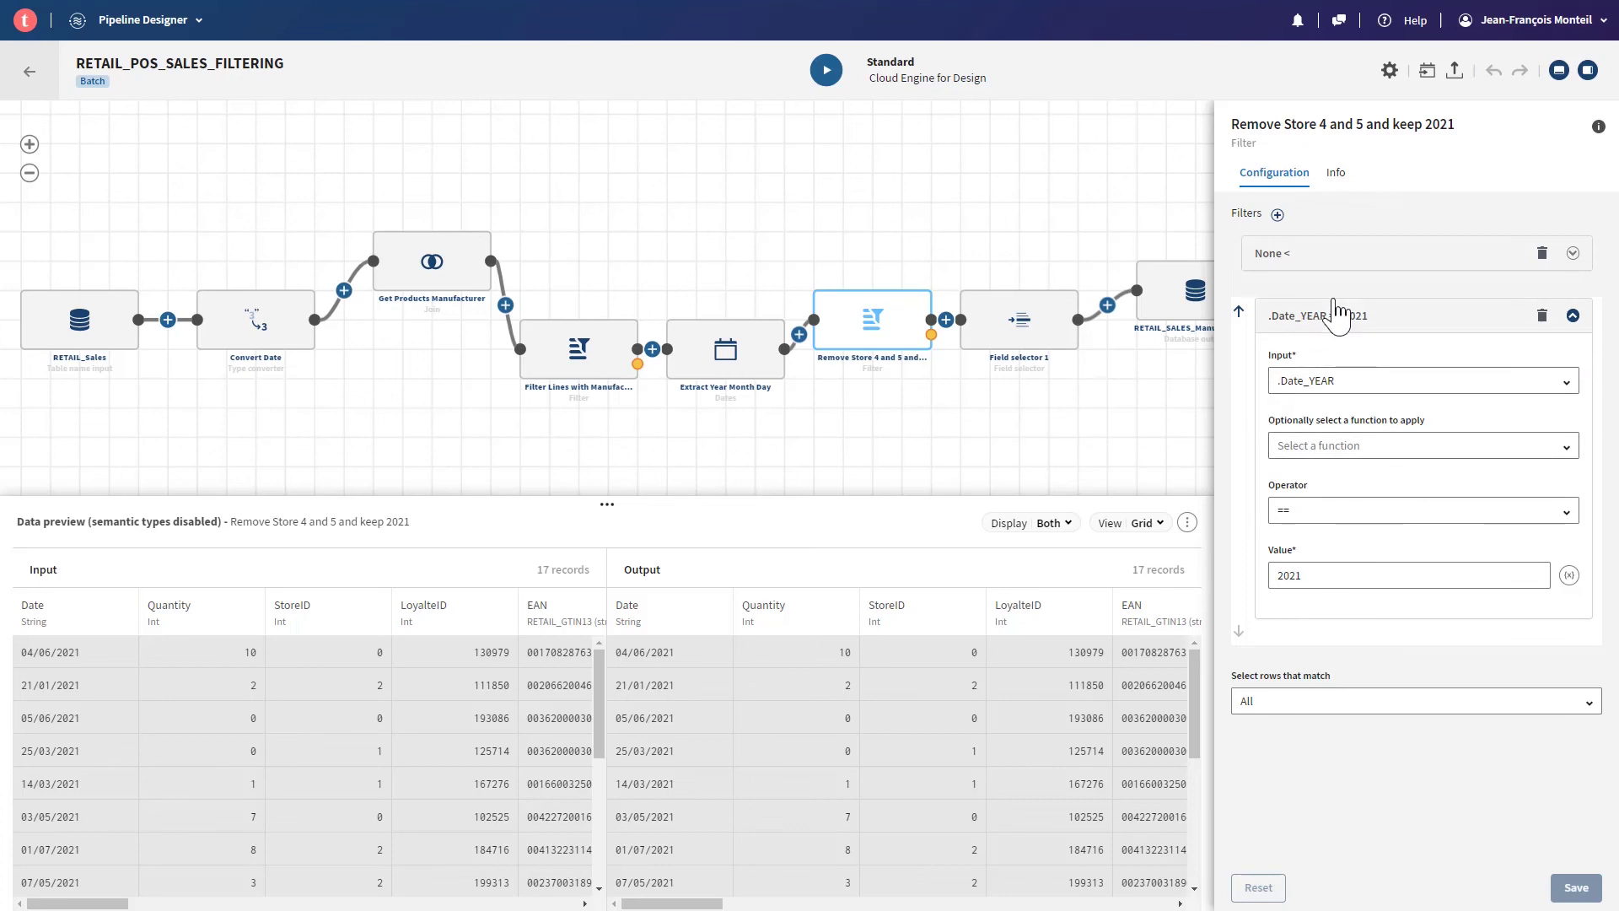
{"action": "left_click_drag", "start_coordinate": [926, 437], "coordinate": [736, 437]}
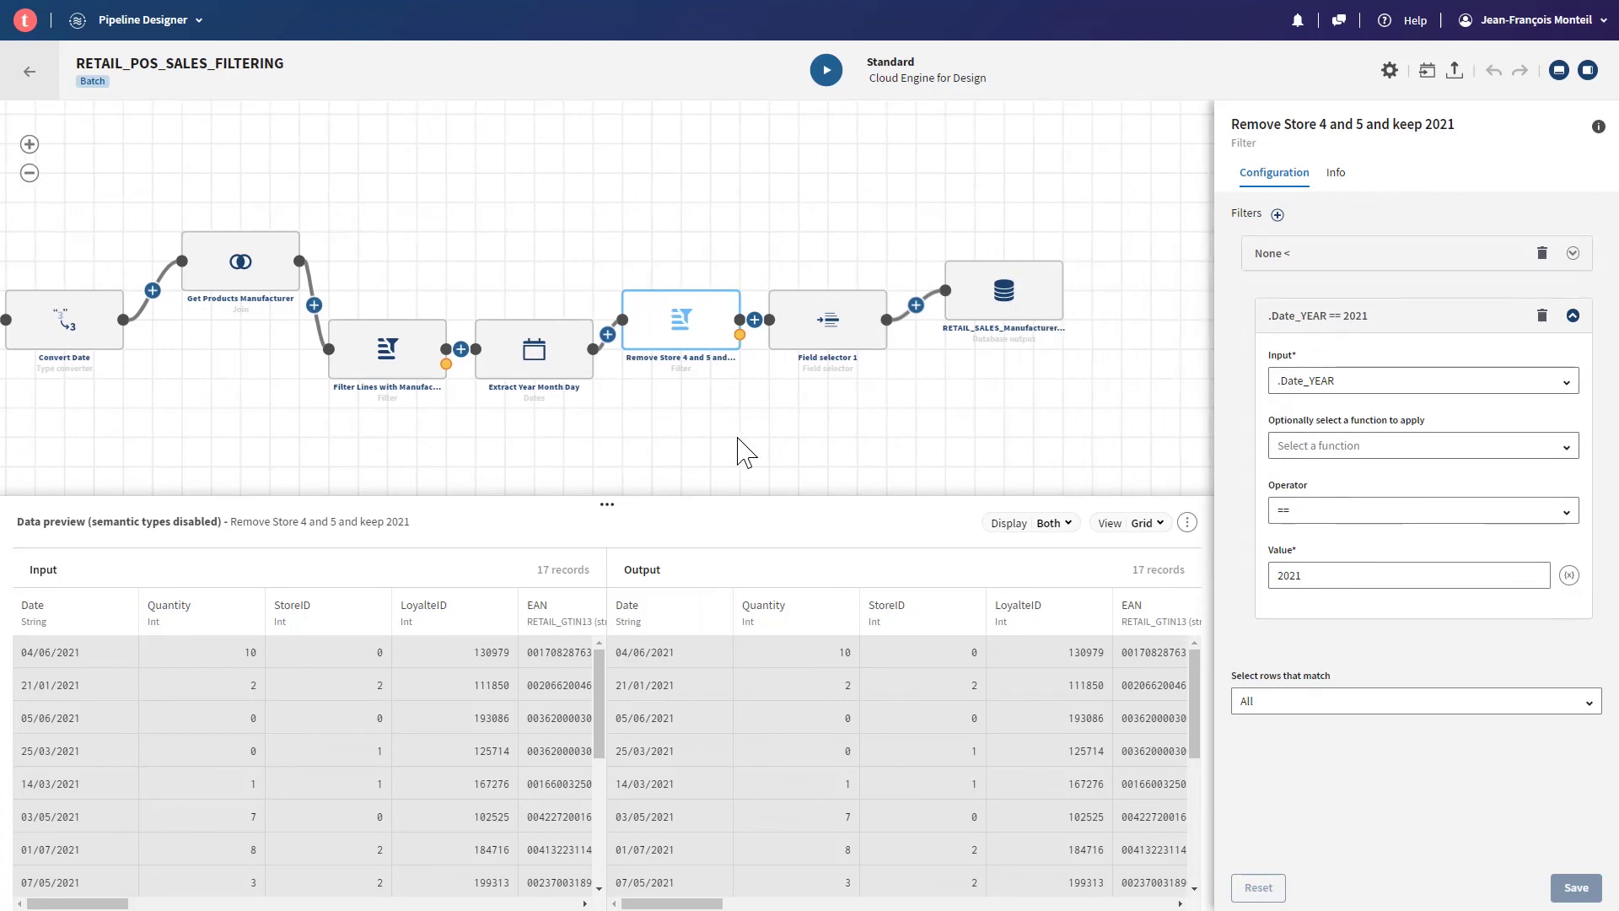